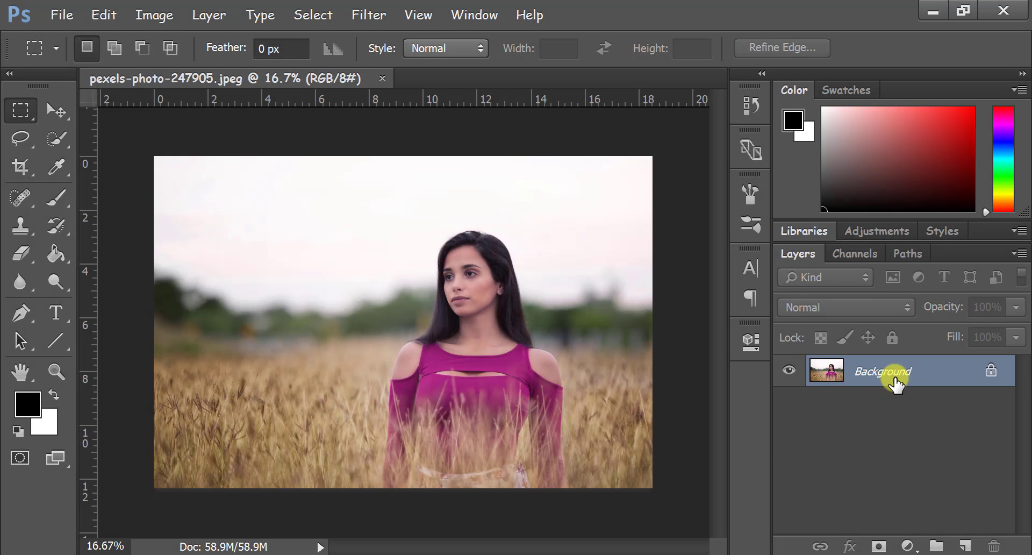
Step: Drag the Background layer onto New Layer to create a Background copy
{"action": "left_click_drag", "start_coordinate": [896, 383], "coordinate": [966, 545]}
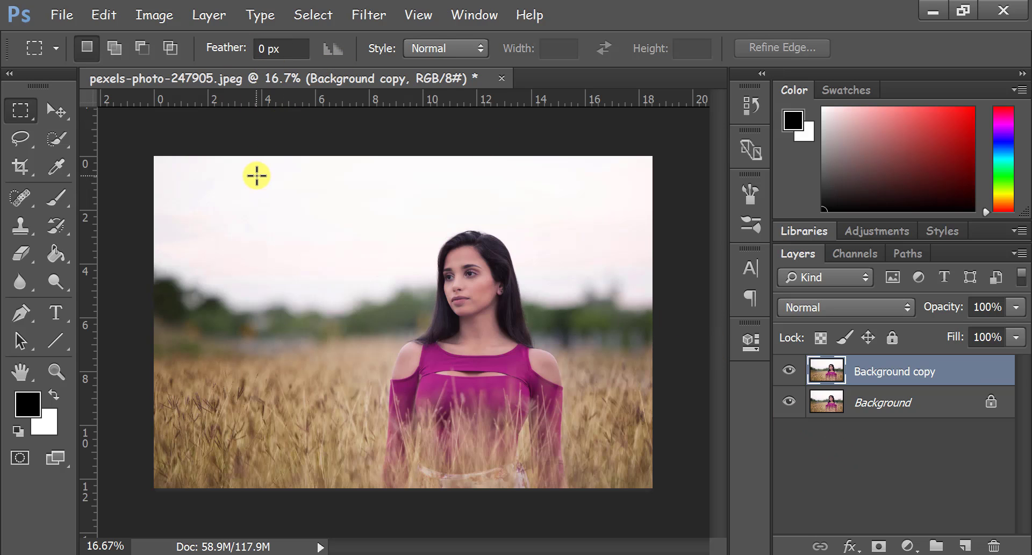
Step: Add a Brightness/Contrast adjustment layer with Contrast 56 and Brightness 20
{"action": "left_click", "coordinate": [908, 544]}
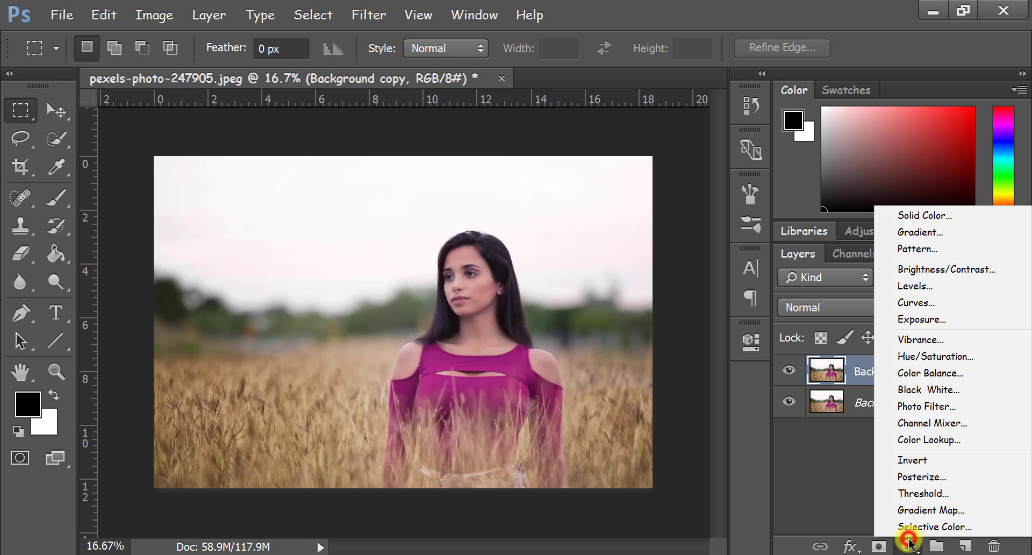
{"action": "left_click", "coordinate": [928, 274]}
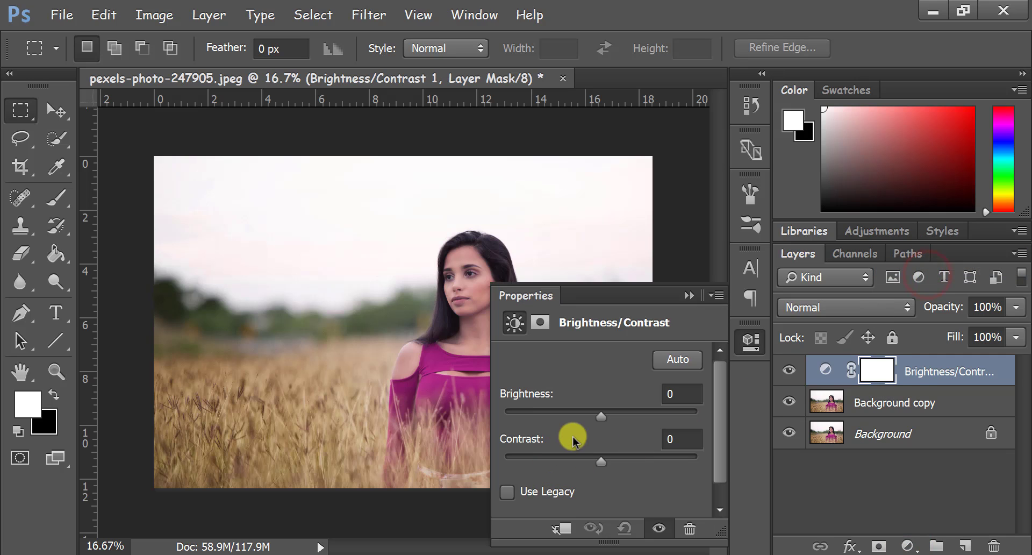
{"action": "left_click", "coordinate": [602, 462]}
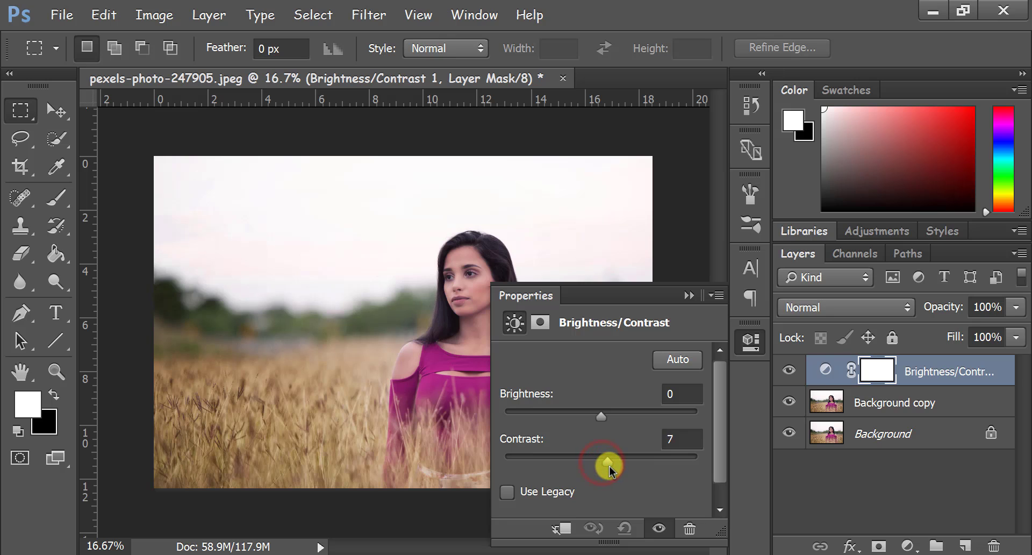
{"action": "left_click_drag", "start_coordinate": [609, 465], "coordinate": [680, 456]}
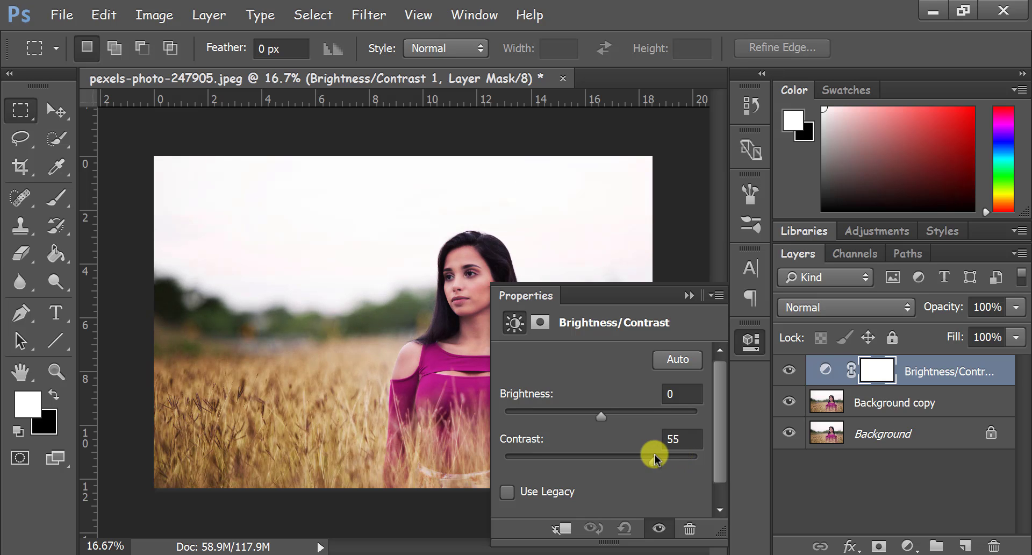
{"action": "left_click_drag", "start_coordinate": [680, 457], "coordinate": [654, 460]}
{"action": "left_click_drag", "start_coordinate": [595, 422], "coordinate": [617, 425]}
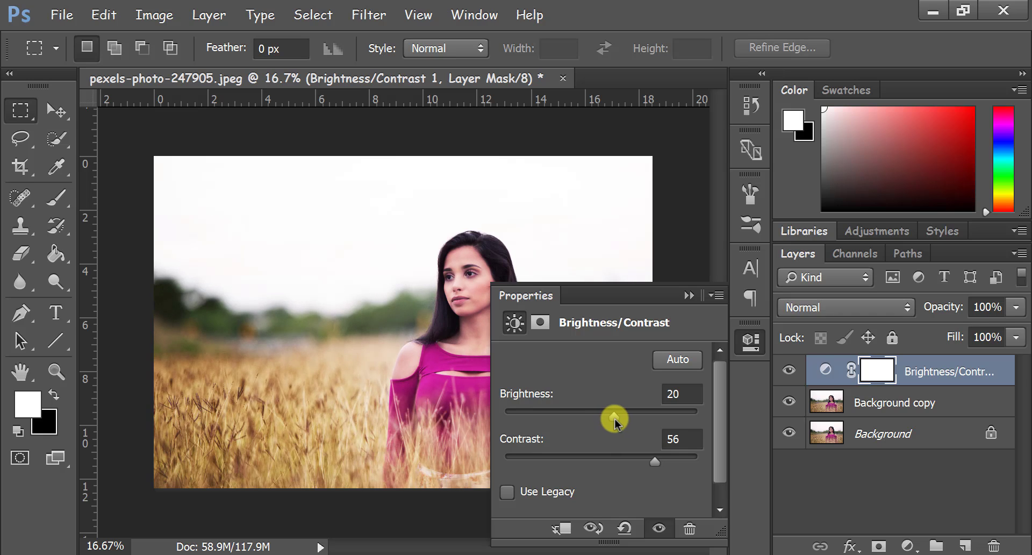
{"action": "left_click", "coordinate": [748, 340]}
Step: Invert the adjustment mask to black and paint the brightening back onto the face
{"action": "key", "text": "ctrl+i"}
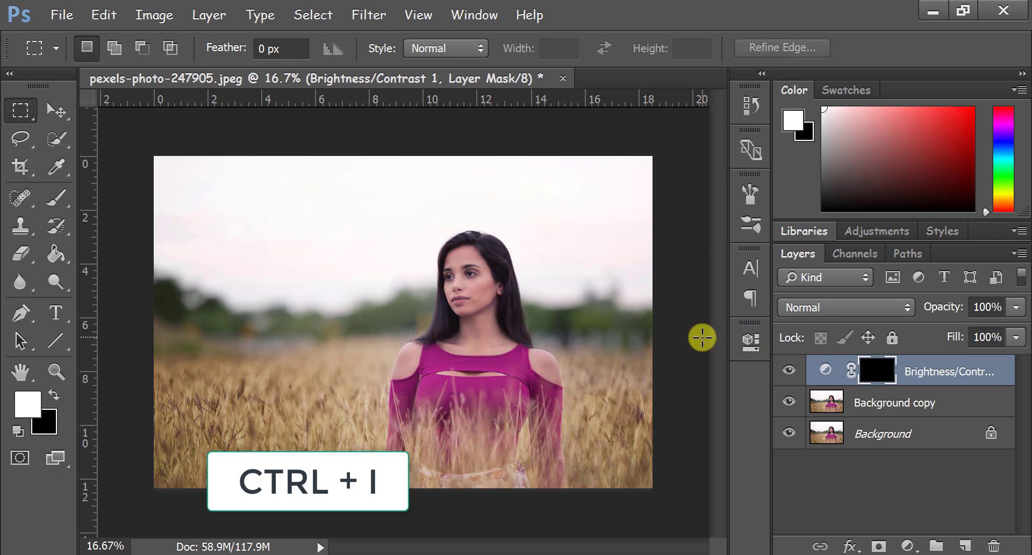
{"action": "left_click", "coordinate": [56, 197]}
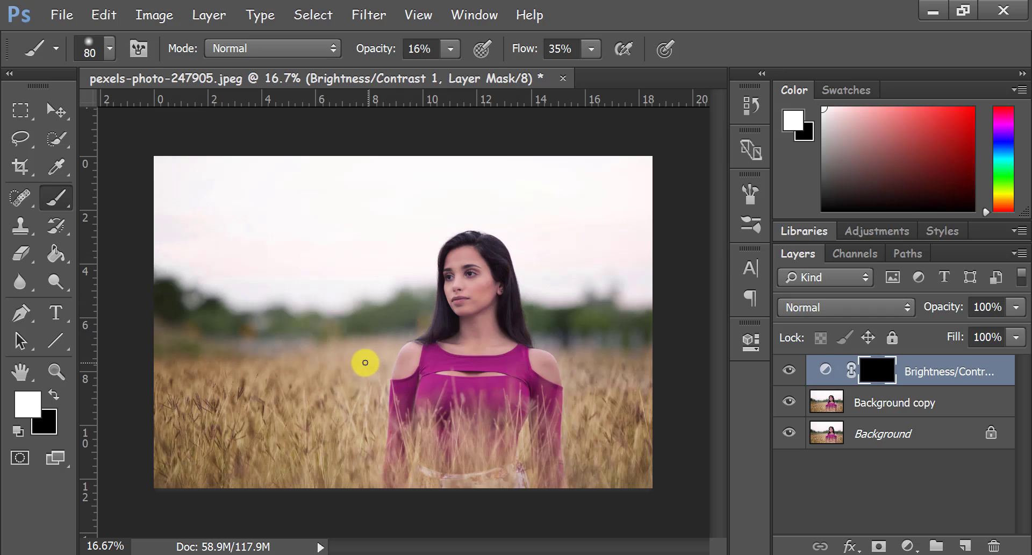
{"action": "key", "text": "bracketright"}
{"action": "key", "text": "bracketright"}
{"action": "key", "text": "bracketright"}
{"action": "key", "text": "bracketright"}
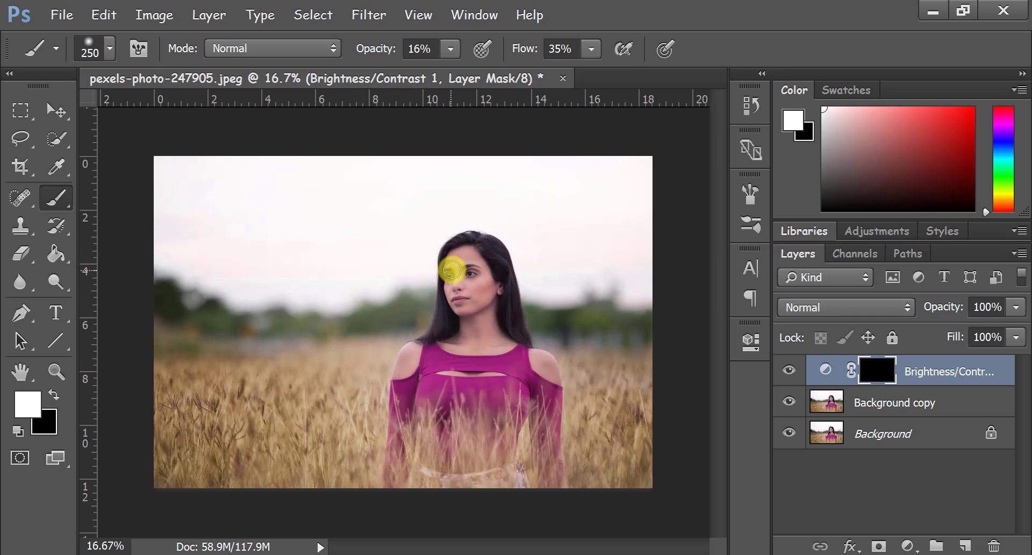
{"action": "key", "text": "bracketright"}
{"action": "key", "text": "bracketright"}
{"action": "left_click_drag", "start_coordinate": [460, 257], "coordinate": [473, 300]}
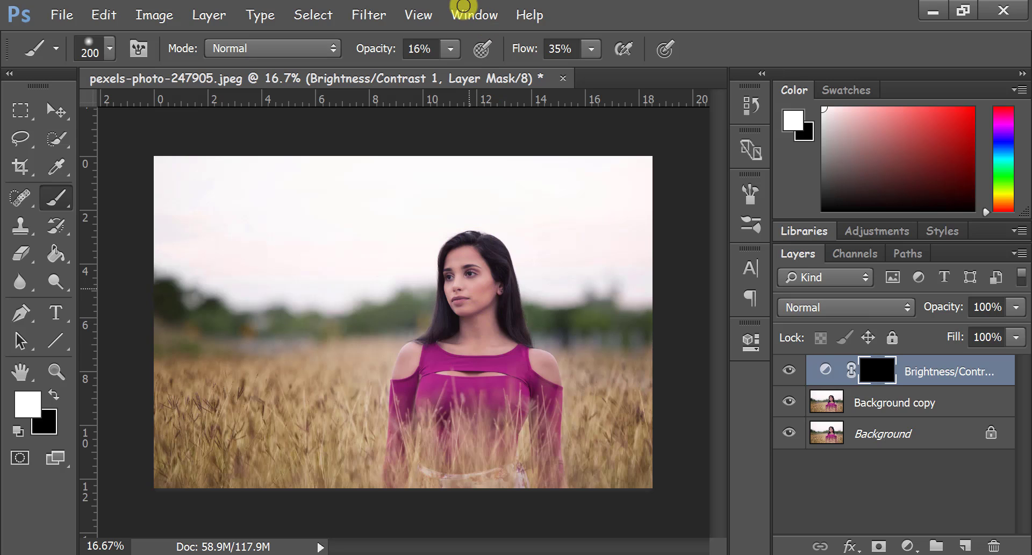
Step: Set the brush opacity to 35%
{"action": "left_click", "coordinate": [450, 47]}
{"action": "left_click_drag", "start_coordinate": [442, 59], "coordinate": [467, 78]}
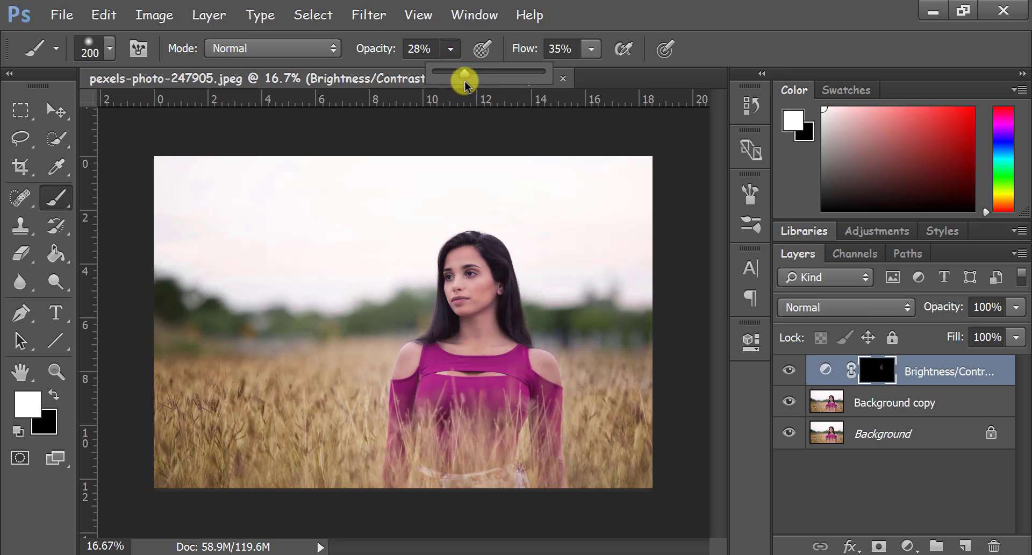
{"action": "left_click_drag", "start_coordinate": [467, 78], "coordinate": [473, 73]}
{"action": "left_click", "coordinate": [572, 16]}
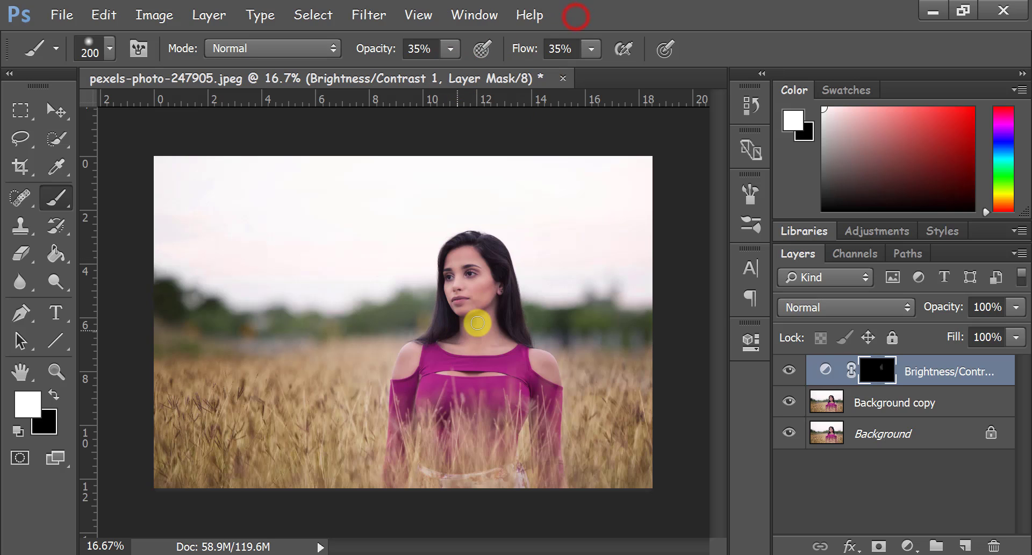
{"action": "left_click", "coordinate": [487, 269]}
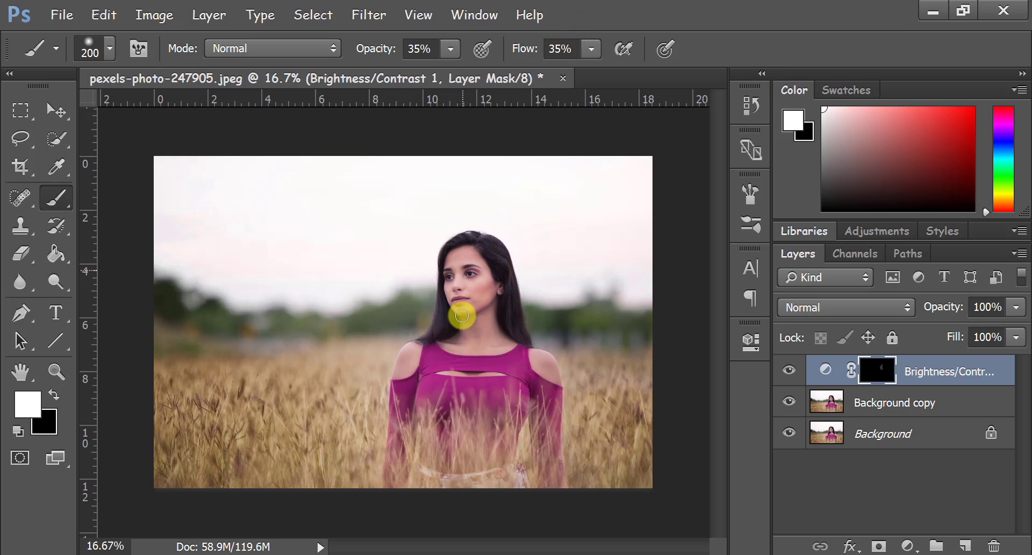
Step: Paint the brightening onto the cheek, neck, shoulders, hair and figure
{"action": "left_click", "coordinate": [478, 291]}
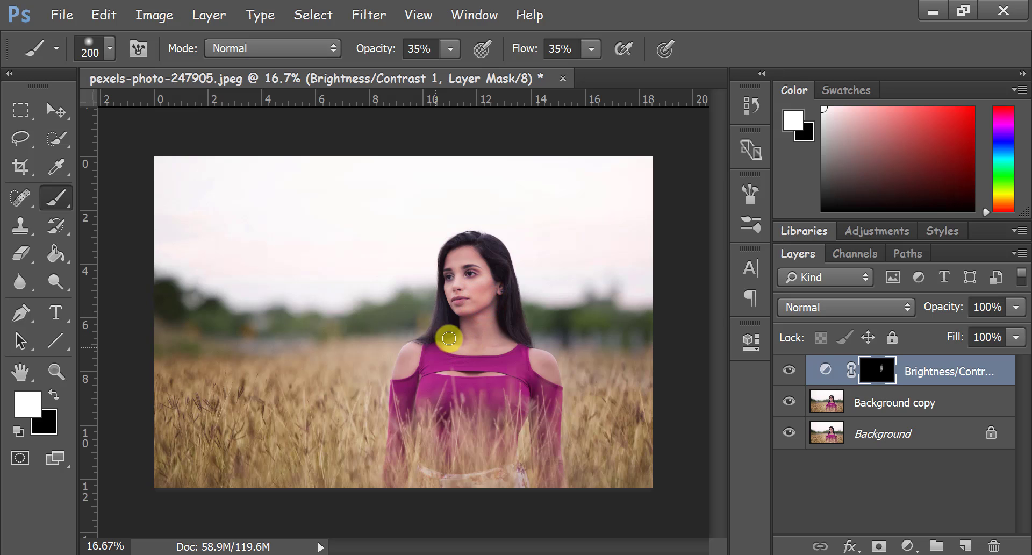
{"action": "left_click_drag", "start_coordinate": [468, 325], "coordinate": [535, 347]}
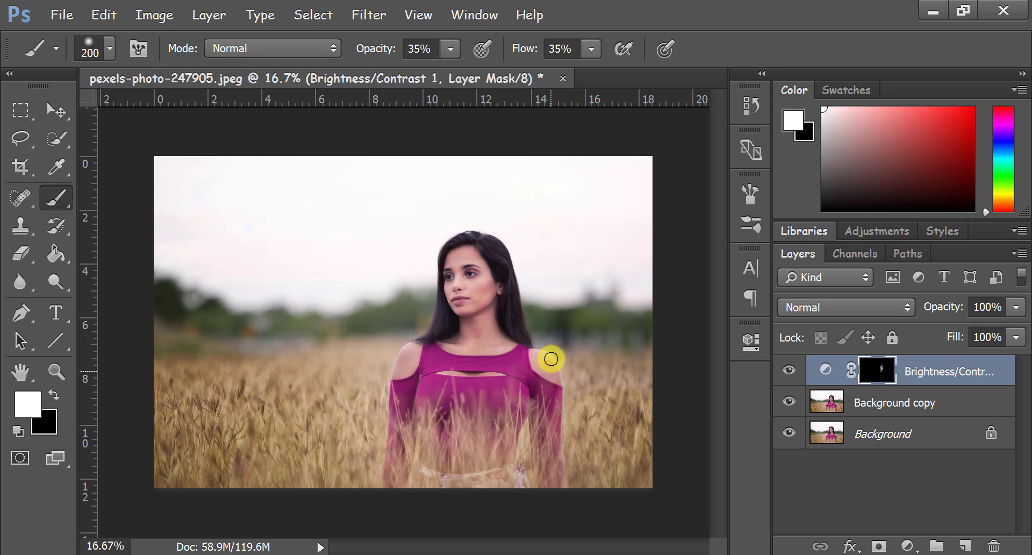
{"action": "mouse_move", "coordinate": [419, 359]}
{"action": "left_mouse_down"}
{"action": "mouse_move", "coordinate": [411, 349]}
{"action": "mouse_move", "coordinate": [405, 357]}
{"action": "left_mouse_up"}
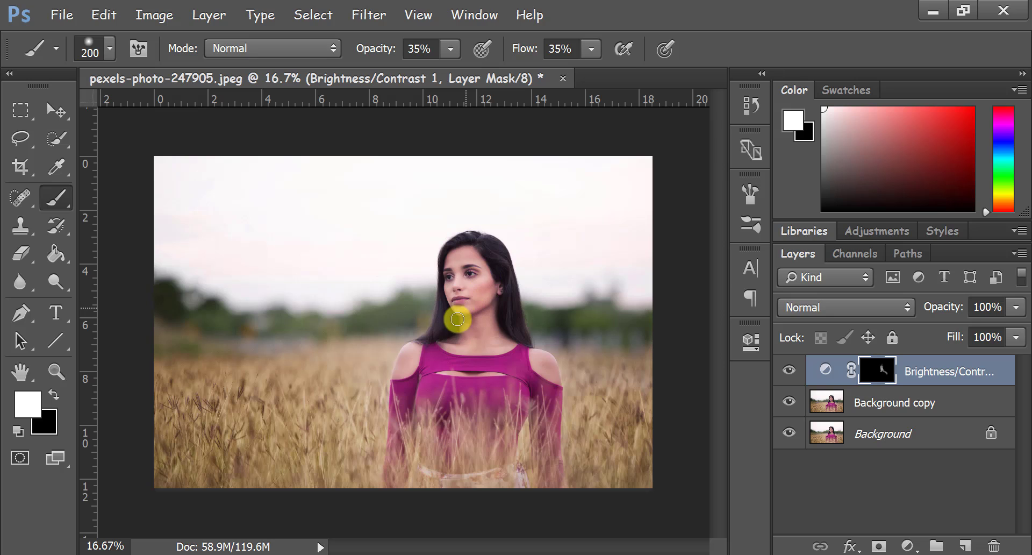
{"action": "left_click_drag", "start_coordinate": [436, 342], "coordinate": [518, 361]}
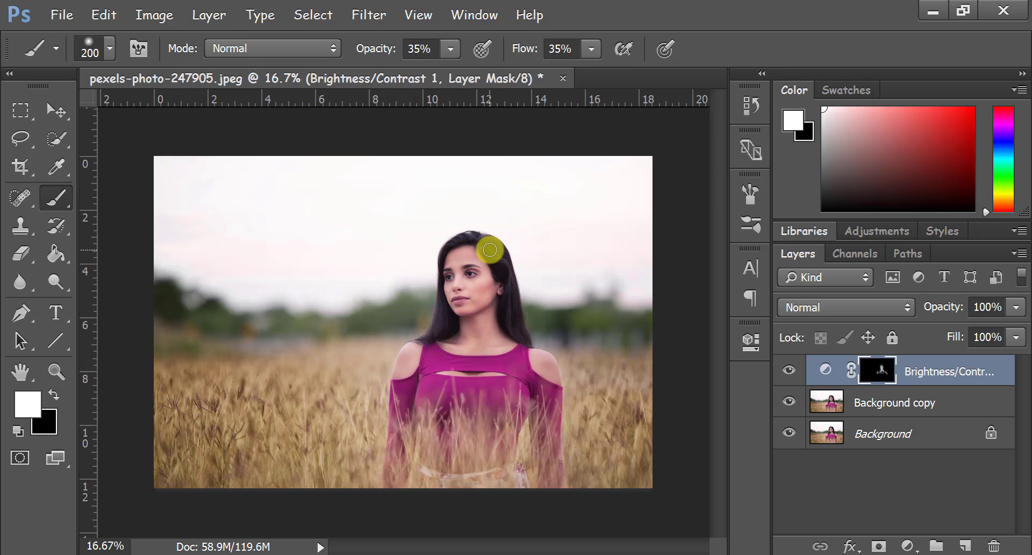
{"action": "mouse_move", "coordinate": [420, 370]}
{"action": "left_mouse_down"}
{"action": "mouse_move", "coordinate": [415, 352]}
{"action": "mouse_move", "coordinate": [396, 373]}
{"action": "left_mouse_up"}
{"action": "mouse_move", "coordinate": [542, 357]}
{"action": "left_mouse_down"}
{"action": "mouse_move", "coordinate": [559, 399]}
{"action": "mouse_move", "coordinate": [553, 363]}
{"action": "mouse_move", "coordinate": [536, 359]}
{"action": "left_mouse_up"}
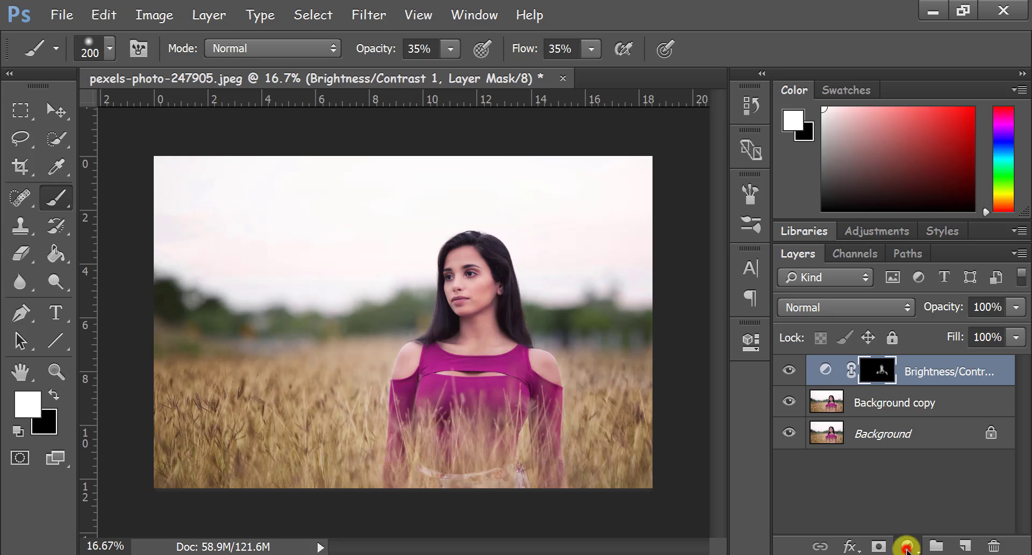
Step: Add a Levels adjustment layer with the white point pulled left until the sky turns white
{"action": "left_click", "coordinate": [907, 545]}
{"action": "left_click", "coordinate": [913, 297]}
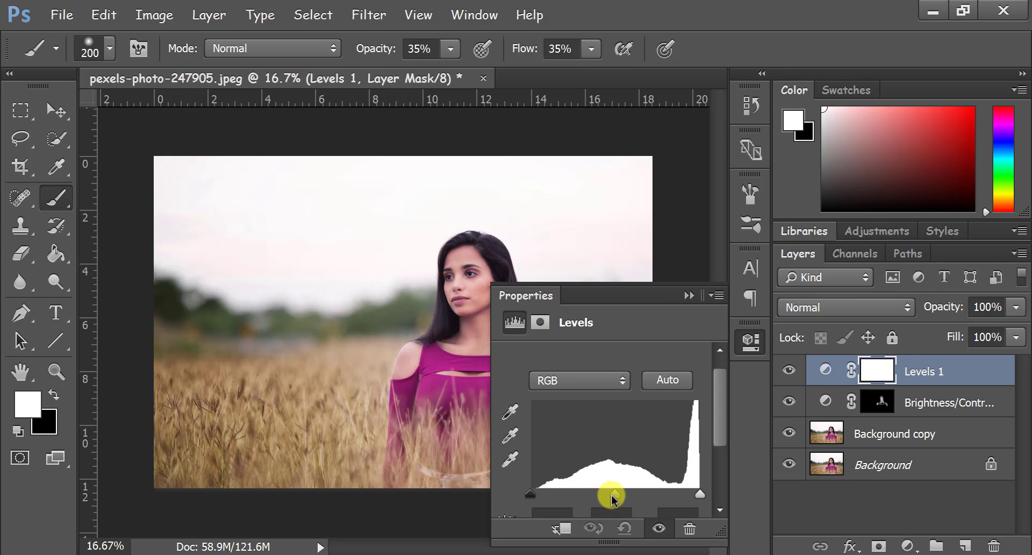
{"action": "left_click_drag", "start_coordinate": [613, 497], "coordinate": [617, 500]}
{"action": "left_click_drag", "start_coordinate": [530, 494], "coordinate": [536, 497]}
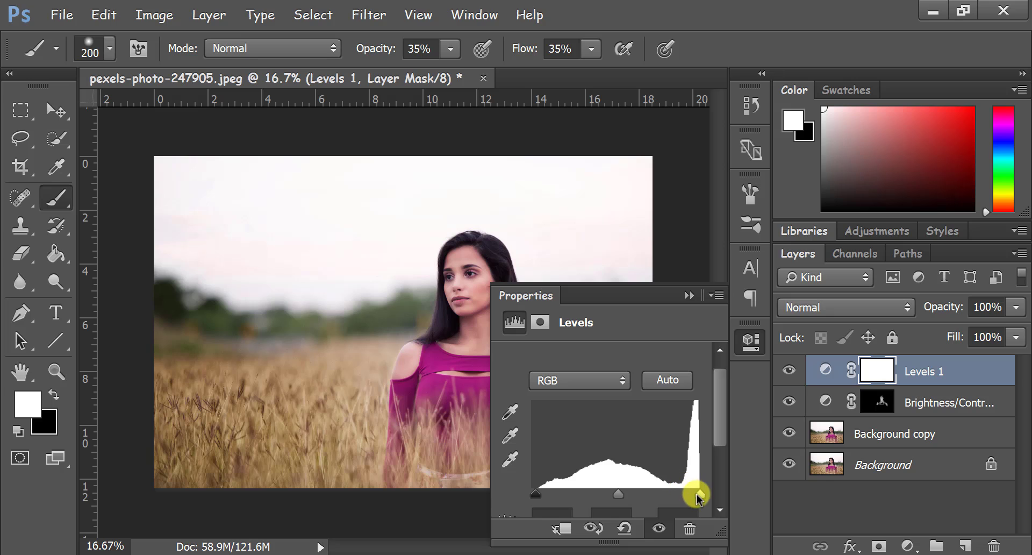
{"action": "mouse_move", "coordinate": [699, 495]}
{"action": "left_mouse_down"}
{"action": "mouse_move", "coordinate": [678, 495]}
{"action": "mouse_move", "coordinate": [688, 497]}
{"action": "left_mouse_up"}
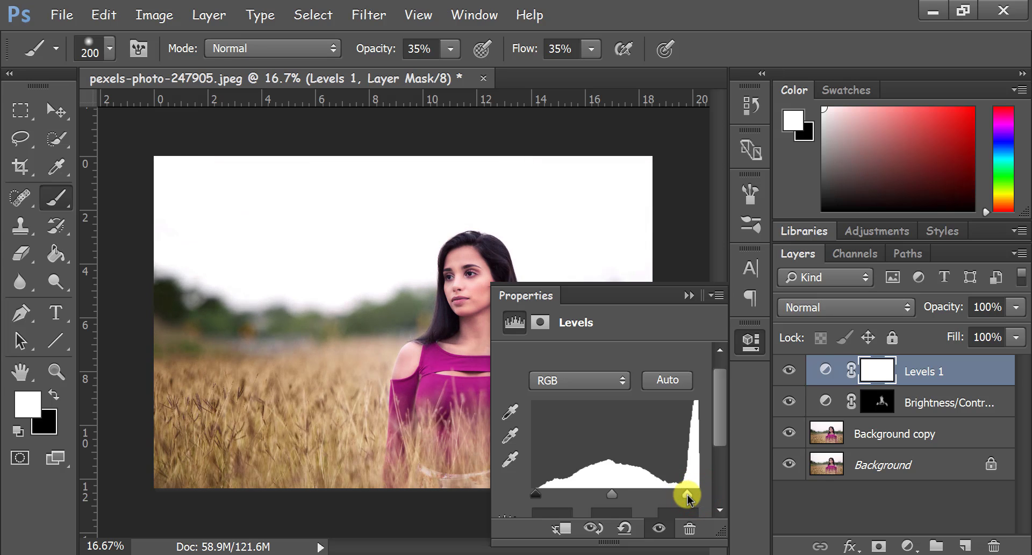
{"action": "left_click", "coordinate": [752, 342]}
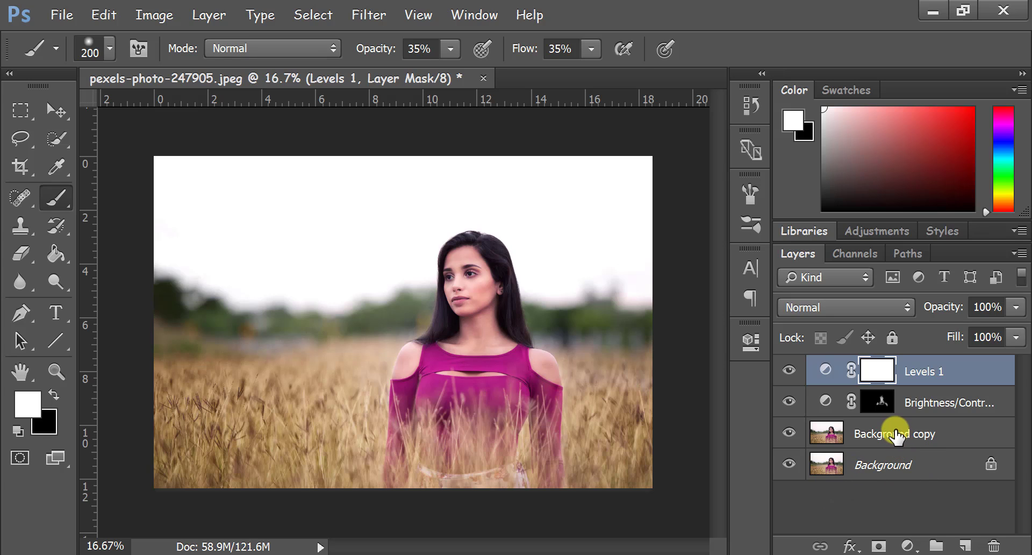
Step: Stamp the selected visible layers into Layer 1 with Ctrl+Shift+Alt+E and open Camera Raw Filter
{"action": "left_click", "coordinate": [896, 435], "text": "ctrl"}
{"action": "left_click", "coordinate": [908, 401], "text": "ctrl"}
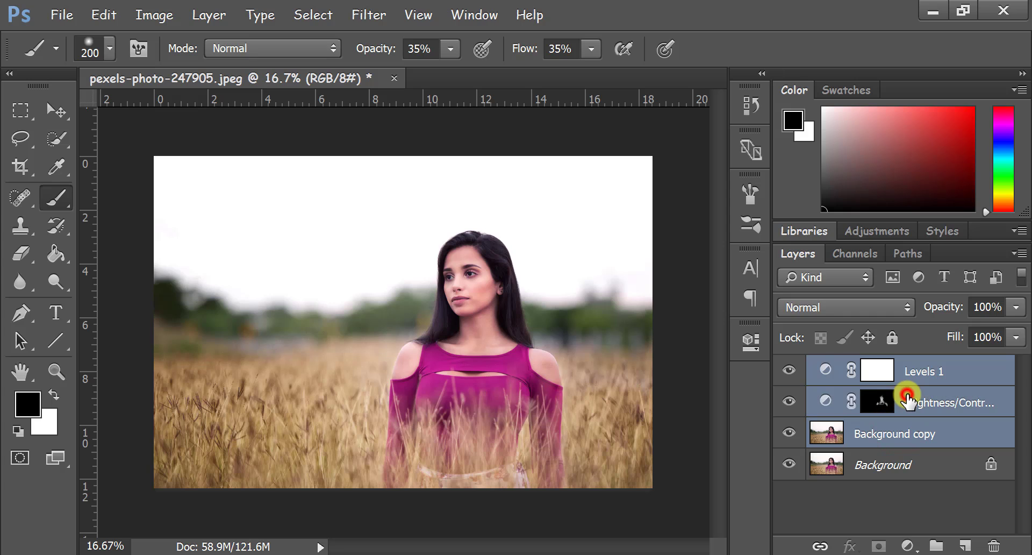
{"action": "key", "text": "ctrl+shift+alt+e"}
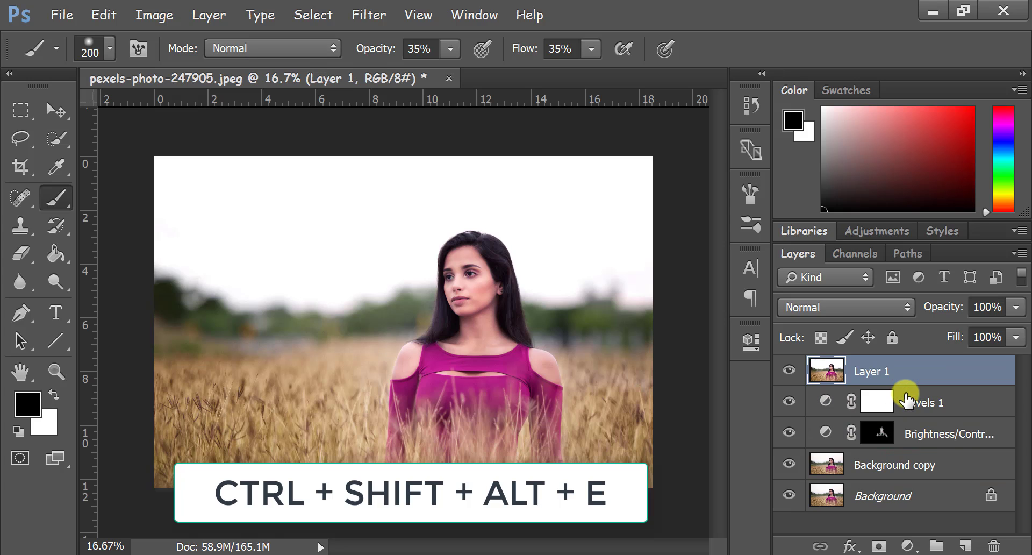
{"action": "left_click", "coordinate": [367, 15]}
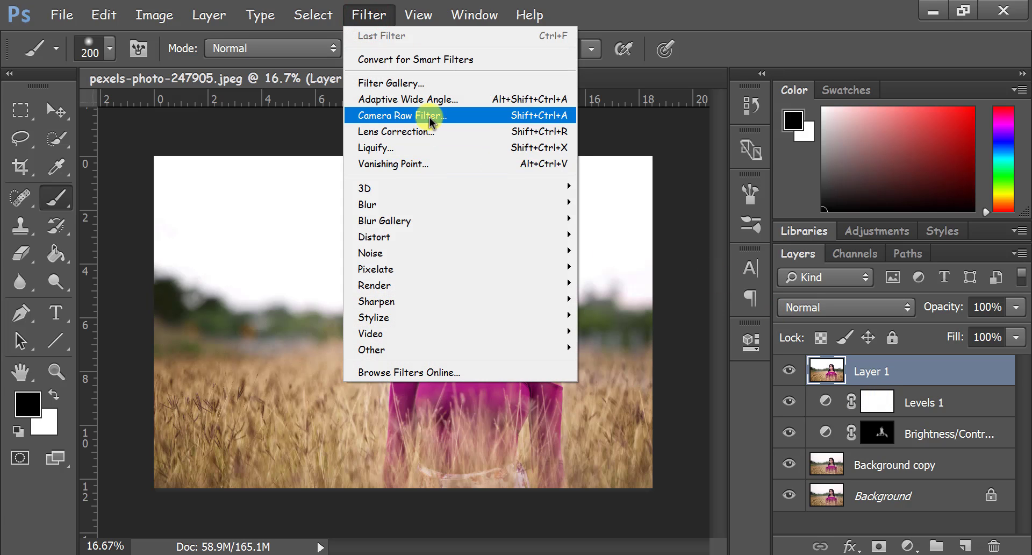
{"action": "left_click", "coordinate": [427, 116]}
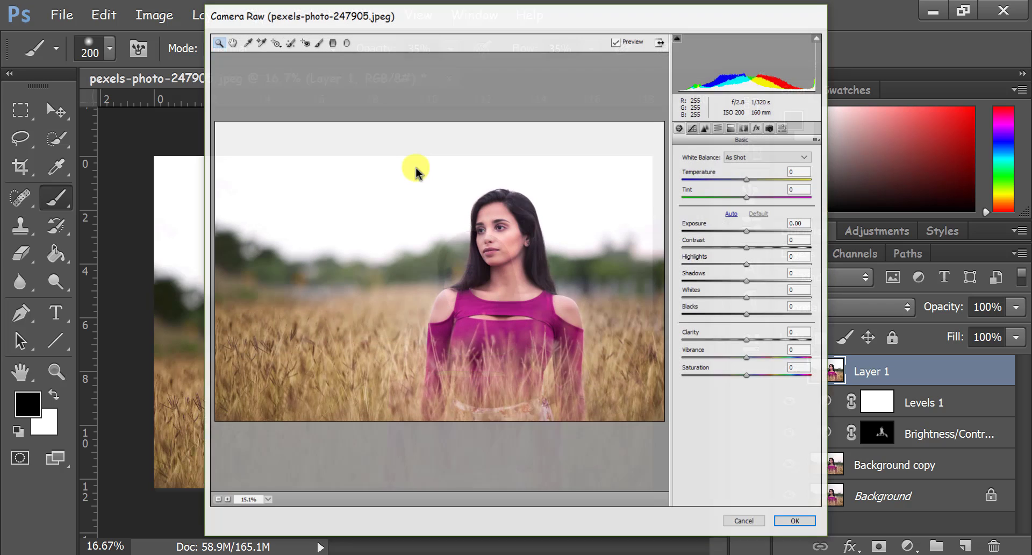
Step: Adjust white balance temperature and tint, and set Exposure to +0.15
{"action": "left_click", "coordinate": [660, 42]}
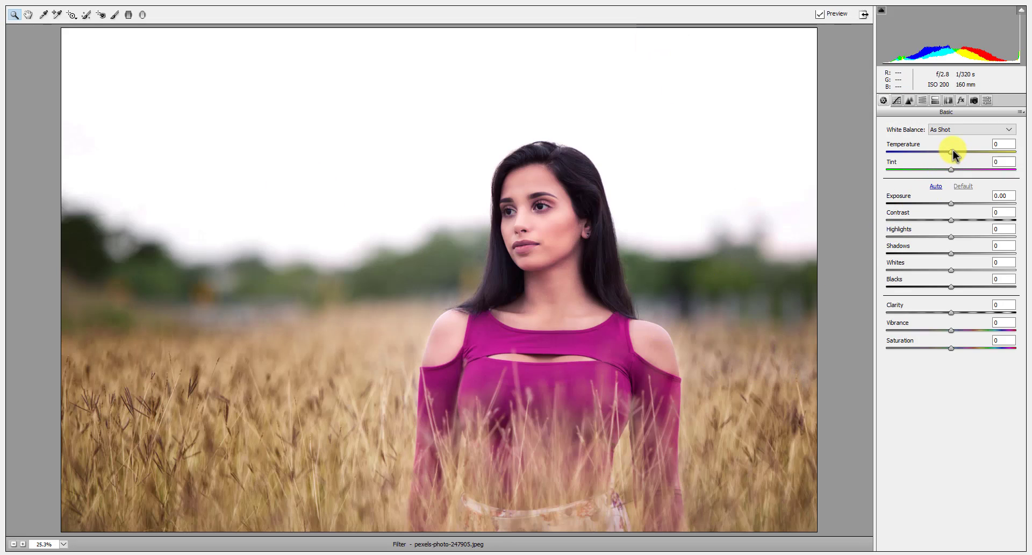
{"action": "left_click_drag", "start_coordinate": [952, 151], "coordinate": [950, 161]}
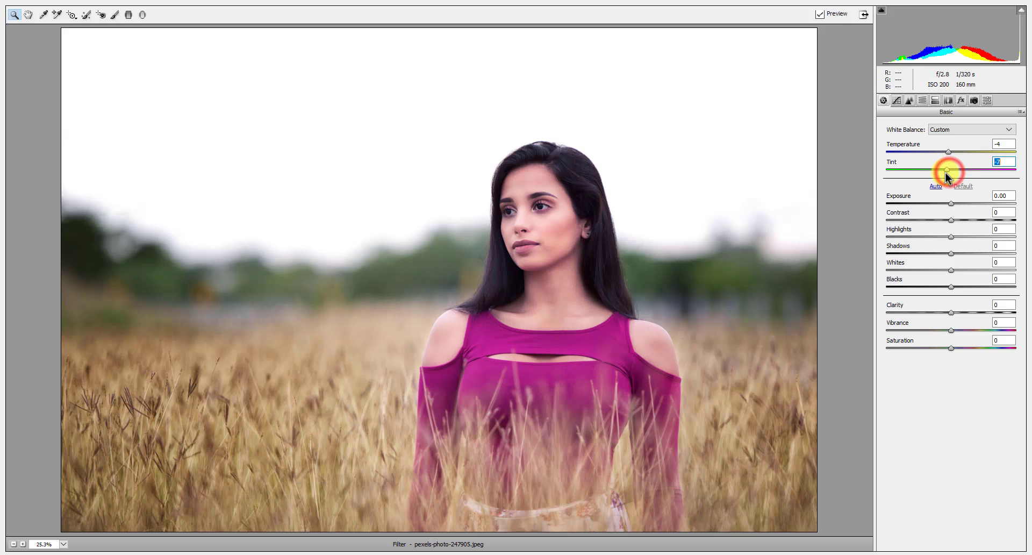
{"action": "mouse_move", "coordinate": [945, 172]}
{"action": "left_mouse_down"}
{"action": "mouse_move", "coordinate": [962, 171]}
{"action": "mouse_move", "coordinate": [950, 170]}
{"action": "left_mouse_up"}
{"action": "left_click_drag", "start_coordinate": [949, 203], "coordinate": [954, 205]}
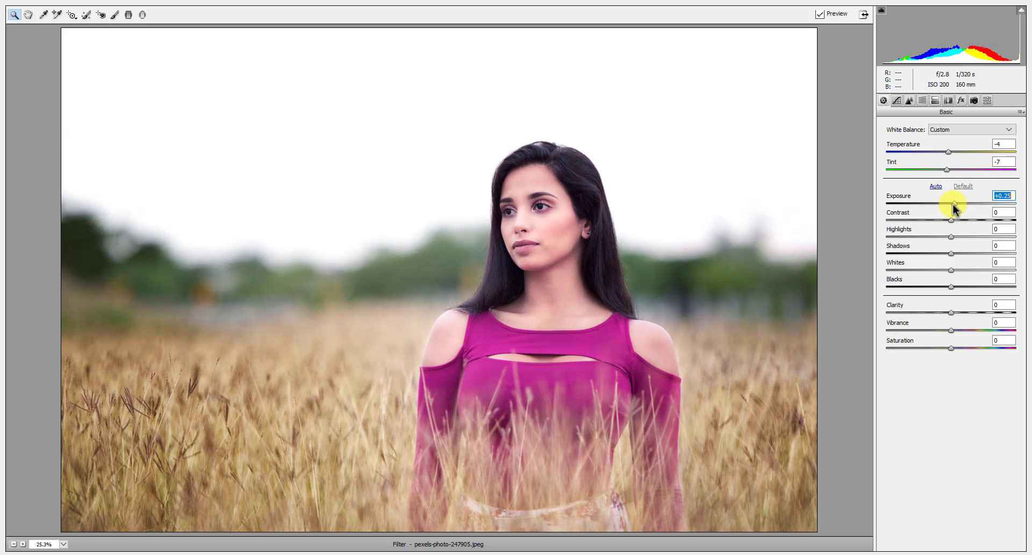
{"action": "mouse_move", "coordinate": [952, 207]}
{"action": "left_mouse_down"}
{"action": "mouse_move", "coordinate": [934, 222]}
{"action": "mouse_move", "coordinate": [961, 226]}
{"action": "mouse_move", "coordinate": [946, 240]}
{"action": "left_mouse_up"}
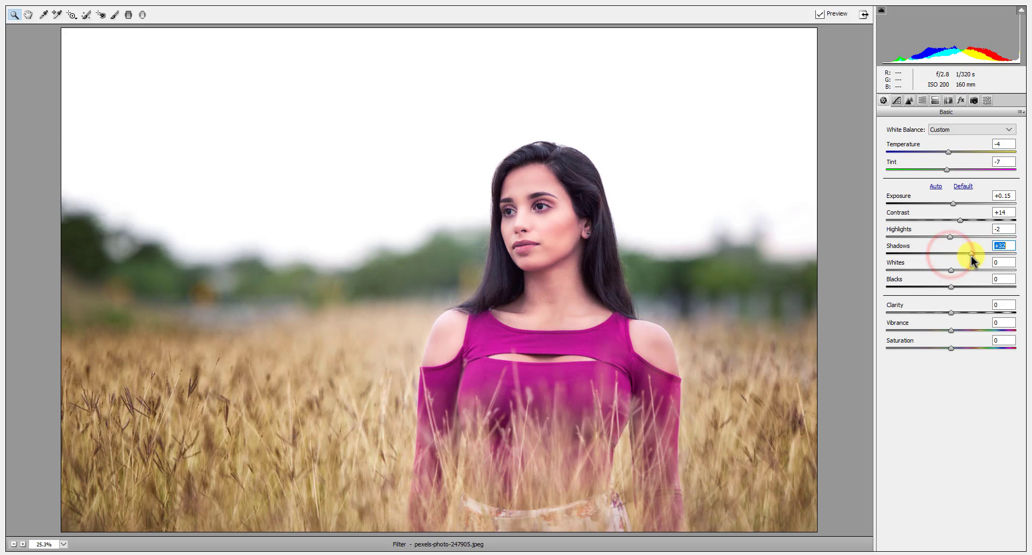
Step: Set Shadows and Whites to -13, Clarity to +23, and Saturation to +28
{"action": "left_click_drag", "start_coordinate": [950, 254], "coordinate": [943, 253]}
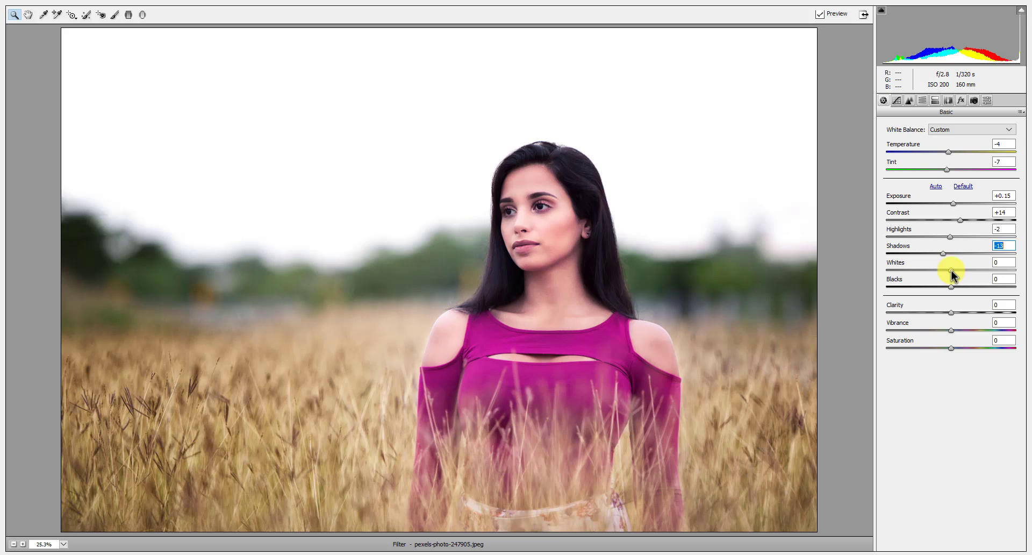
{"action": "left_click_drag", "start_coordinate": [952, 270], "coordinate": [934, 317]}
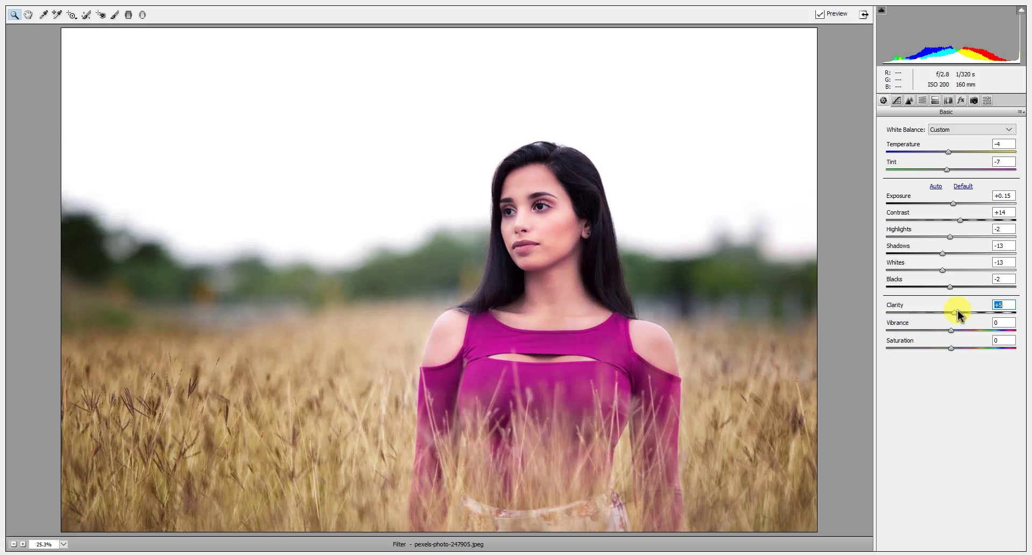
{"action": "mouse_move", "coordinate": [973, 315]}
{"action": "left_mouse_down"}
{"action": "mouse_move", "coordinate": [963, 314]}
{"action": "mouse_move", "coordinate": [973, 308]}
{"action": "left_mouse_up"}
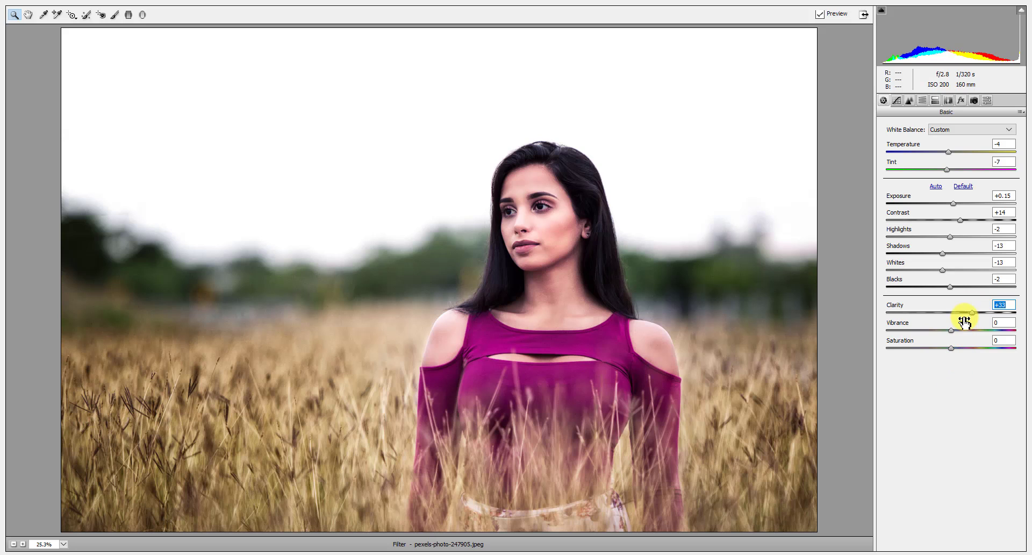
{"action": "left_click_drag", "start_coordinate": [972, 315], "coordinate": [955, 329]}
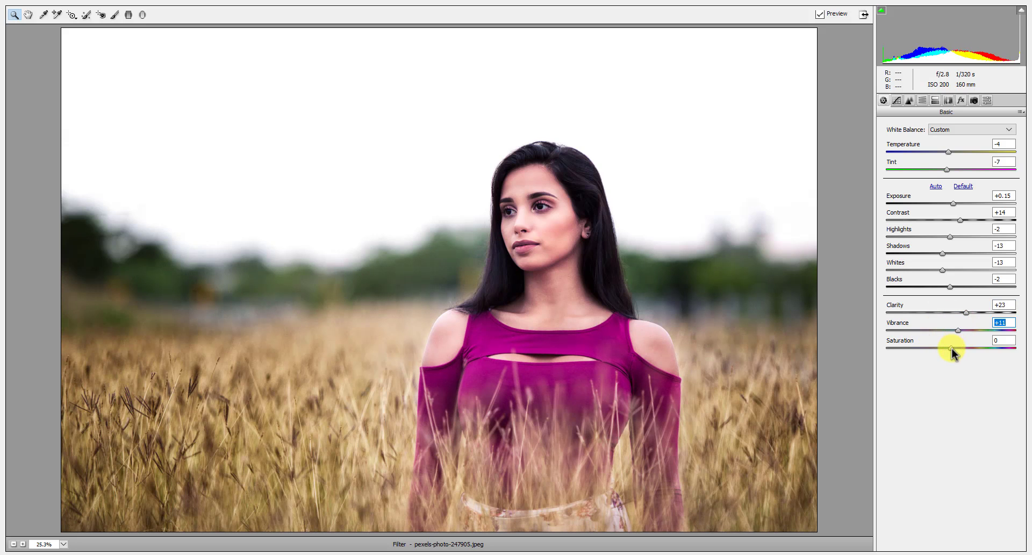
{"action": "mouse_move", "coordinate": [951, 347]}
{"action": "left_mouse_down"}
{"action": "mouse_move", "coordinate": [931, 348]}
{"action": "mouse_move", "coordinate": [969, 350]}
{"action": "left_mouse_up"}
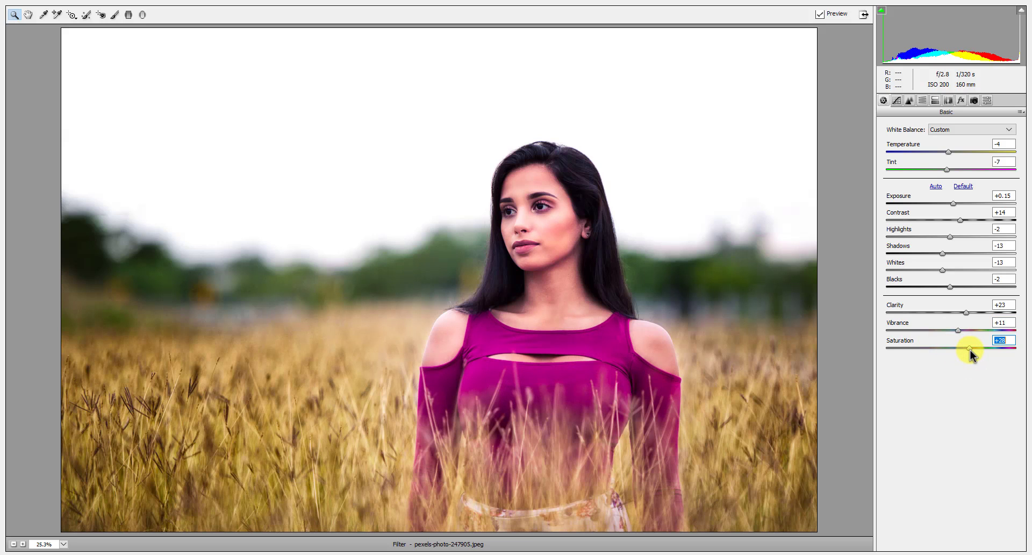
Step: Build a faded, contrasty RGB point curve with added points and a raised black point
{"action": "left_click", "coordinate": [896, 100]}
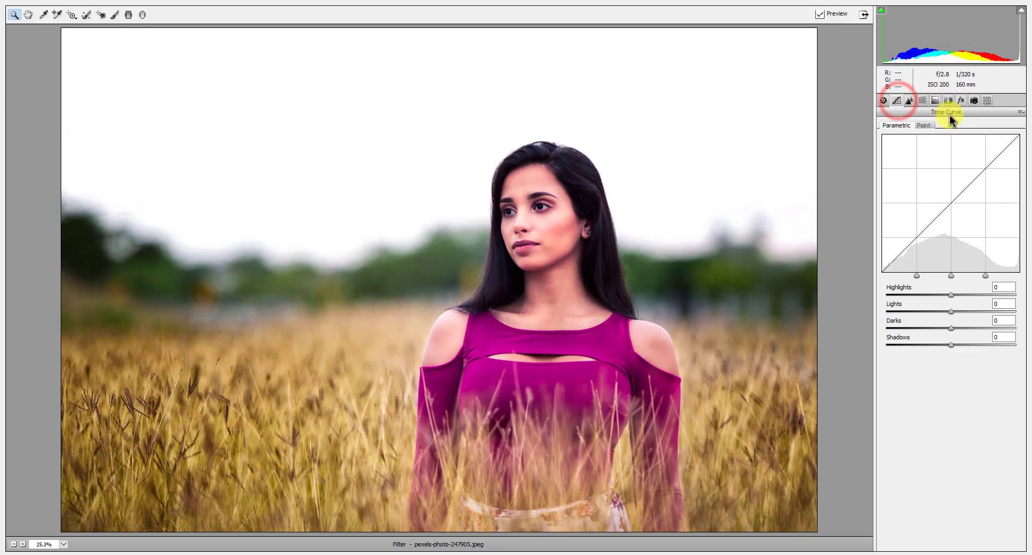
{"action": "left_click", "coordinate": [924, 125]}
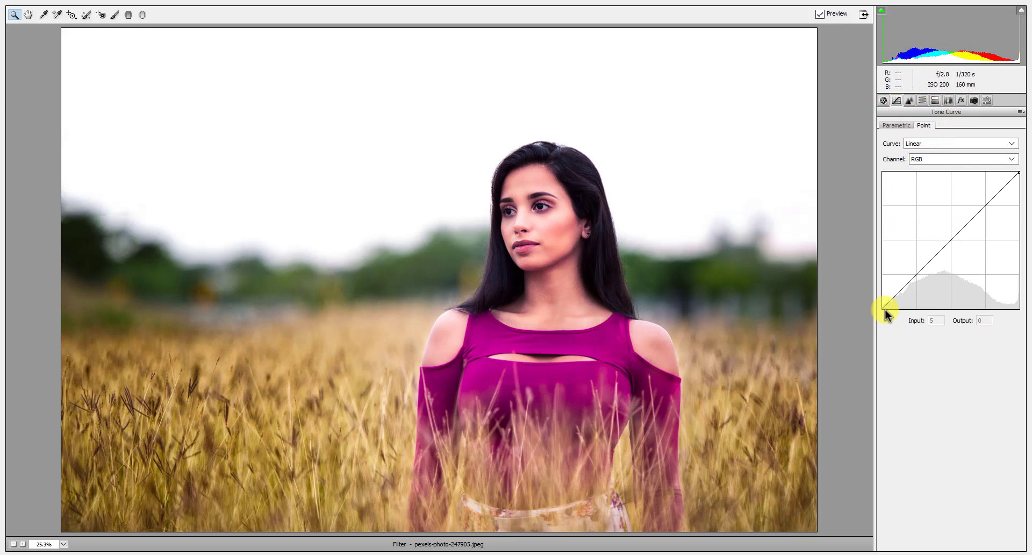
{"action": "left_click", "coordinate": [917, 274]}
{"action": "left_click", "coordinate": [951, 241]}
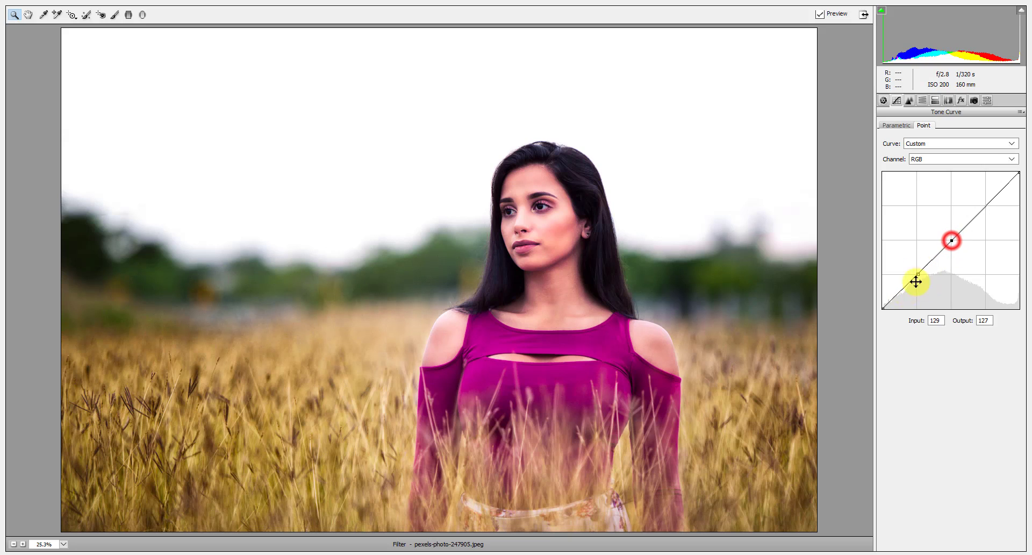
{"action": "mouse_move", "coordinate": [882, 308]}
{"action": "left_mouse_down"}
{"action": "mouse_move", "coordinate": [873, 296]}
{"action": "mouse_move", "coordinate": [893, 321]}
{"action": "mouse_move", "coordinate": [890, 298]}
{"action": "mouse_move", "coordinate": [871, 297]}
{"action": "left_mouse_up"}
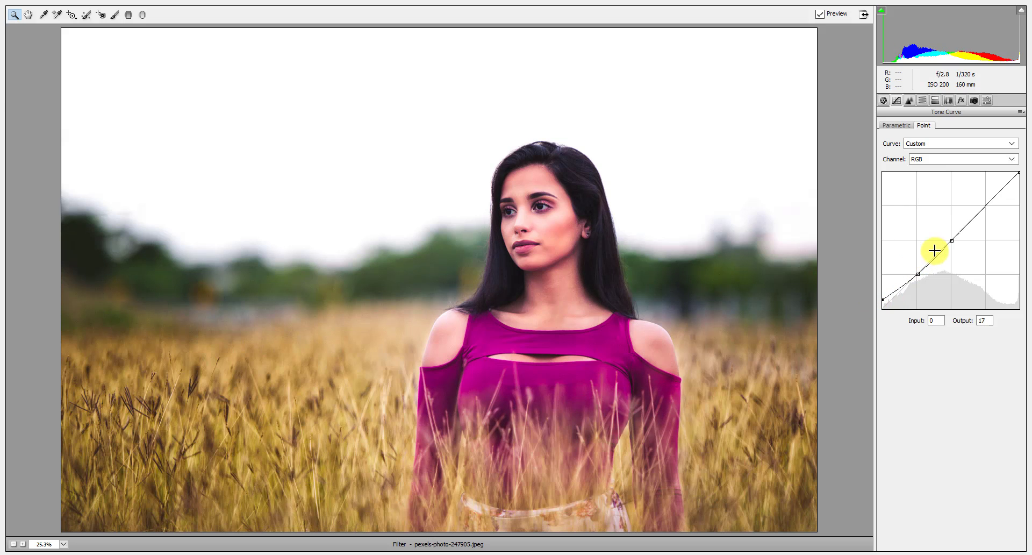
{"action": "mouse_move", "coordinate": [935, 262]}
{"action": "left_mouse_down"}
{"action": "mouse_move", "coordinate": [926, 255]}
{"action": "mouse_move", "coordinate": [935, 262]}
{"action": "mouse_move", "coordinate": [935, 253]}
{"action": "left_mouse_up"}
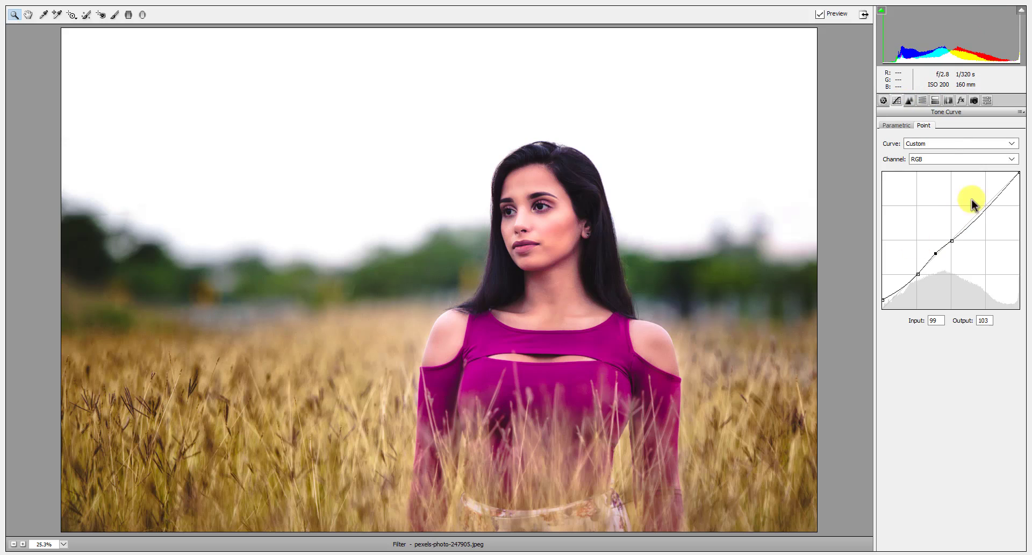
Step: Lift the Blue channel's black point to 10 and set the Green shadow input to 5
{"action": "left_click", "coordinate": [927, 159]}
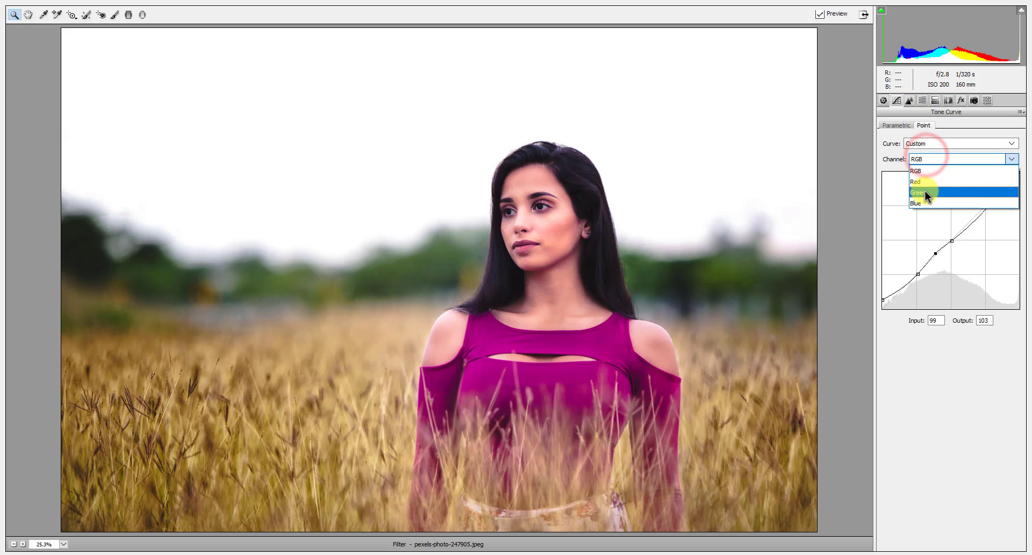
{"action": "left_click", "coordinate": [926, 203]}
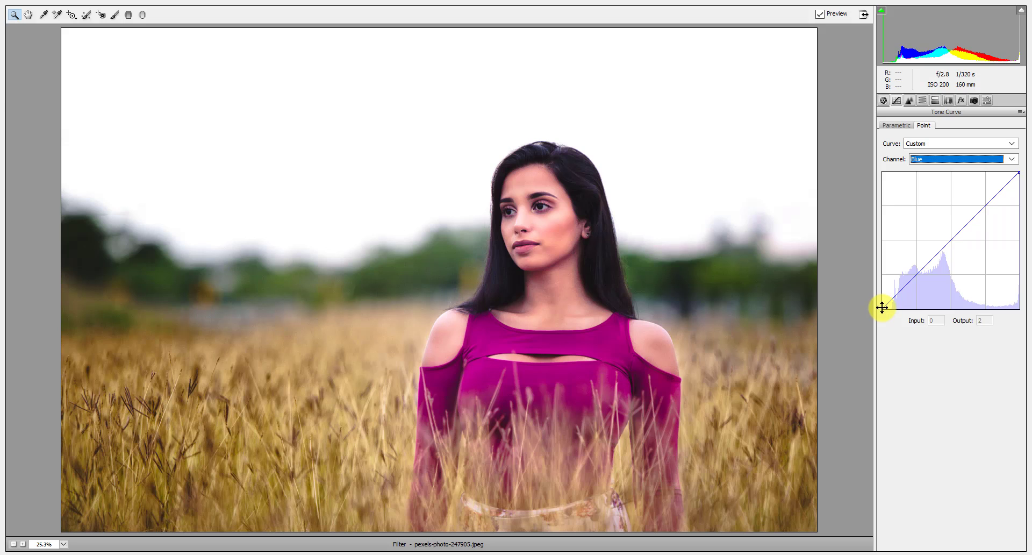
{"action": "left_click_drag", "start_coordinate": [882, 307], "coordinate": [874, 303]}
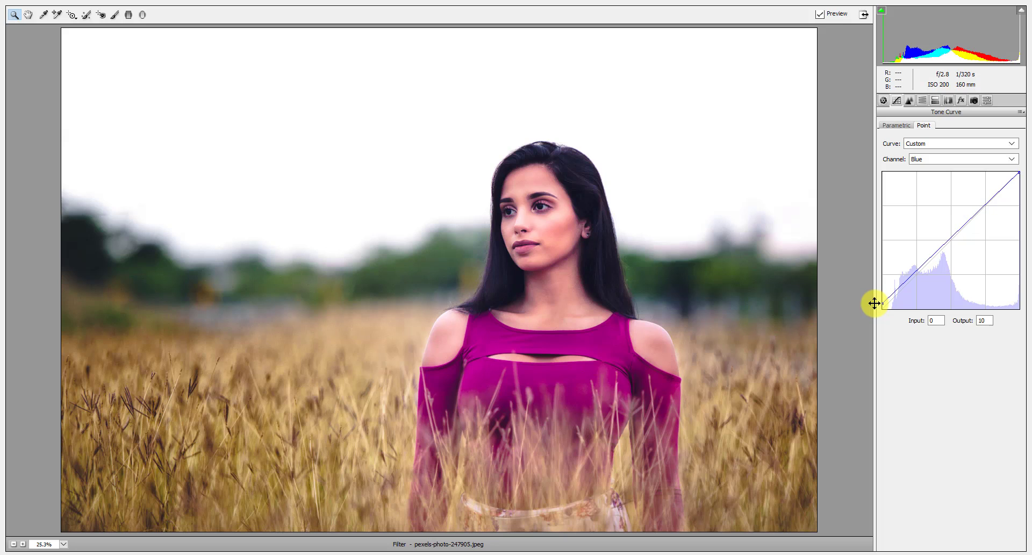
{"action": "left_click", "coordinate": [924, 159]}
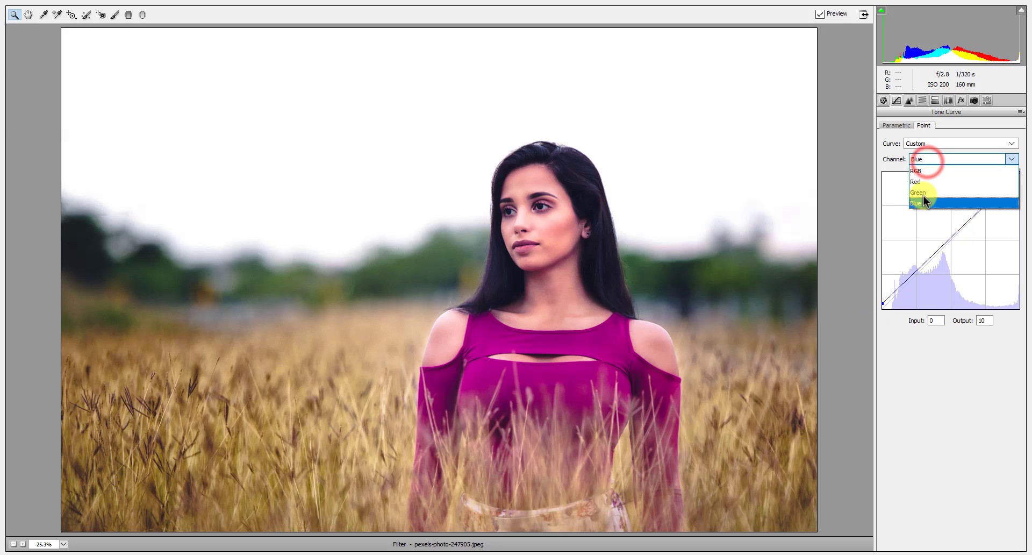
{"action": "left_click", "coordinate": [923, 195]}
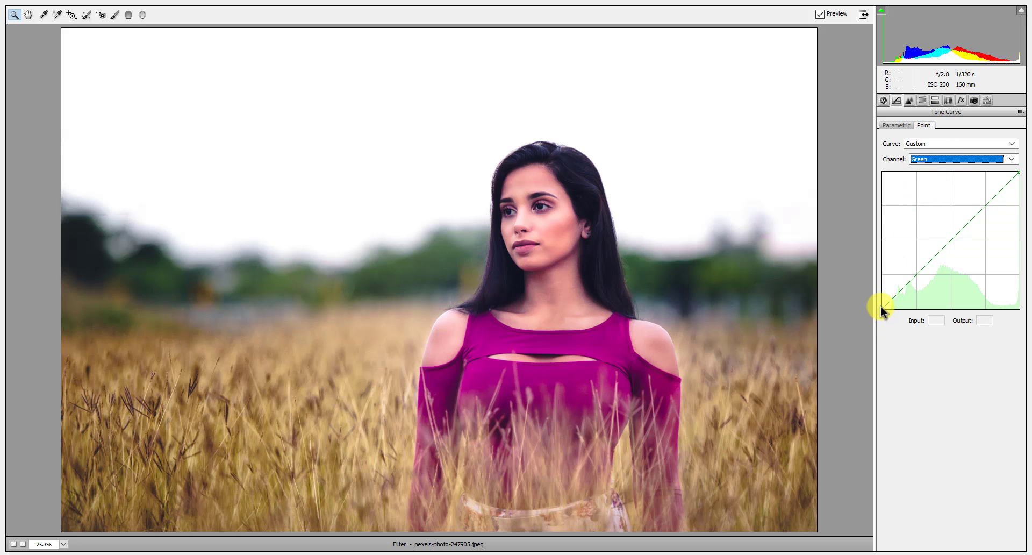
{"action": "left_click_drag", "start_coordinate": [882, 305], "coordinate": [870, 301]}
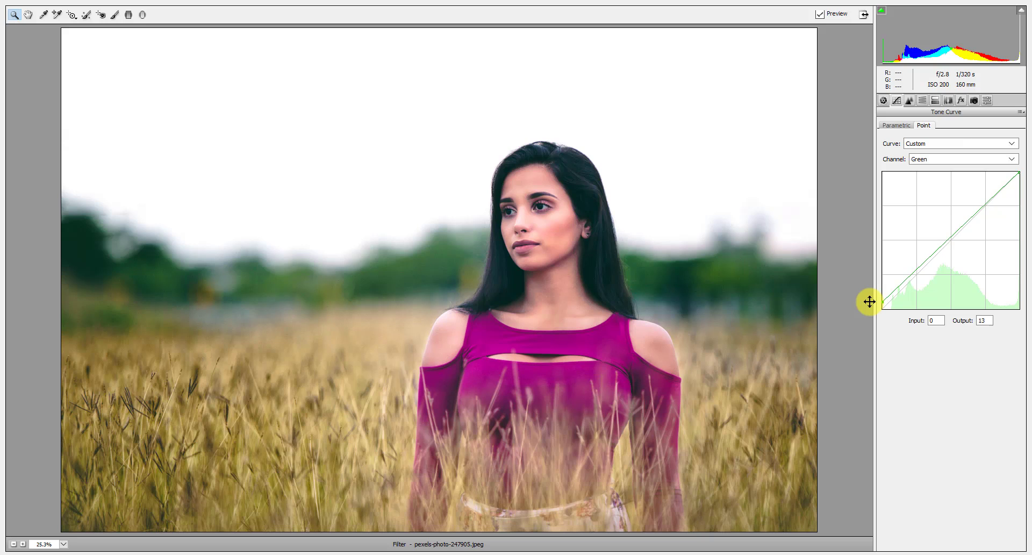
{"action": "left_click_drag", "start_coordinate": [870, 300], "coordinate": [872, 310]}
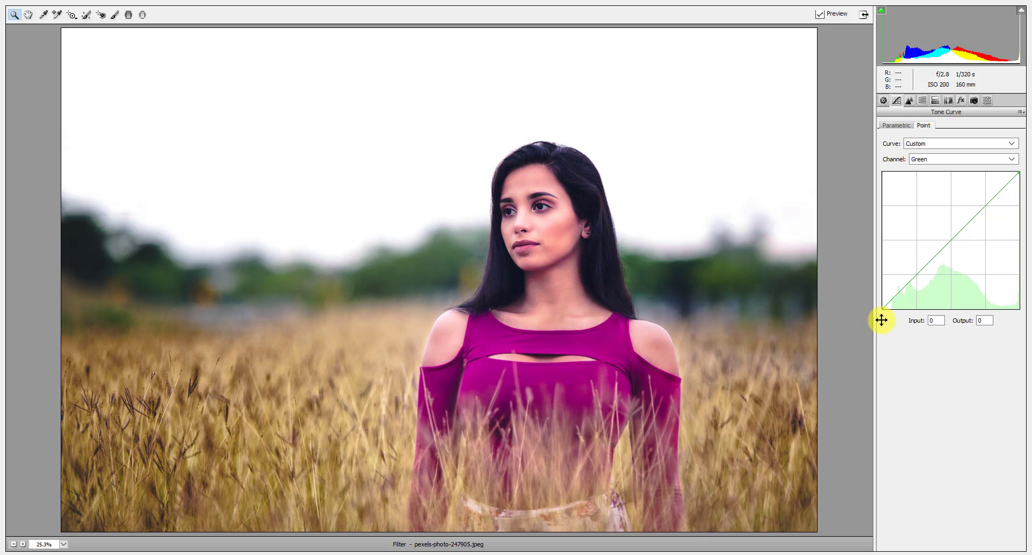
{"action": "left_click_drag", "start_coordinate": [881, 320], "coordinate": [885, 321]}
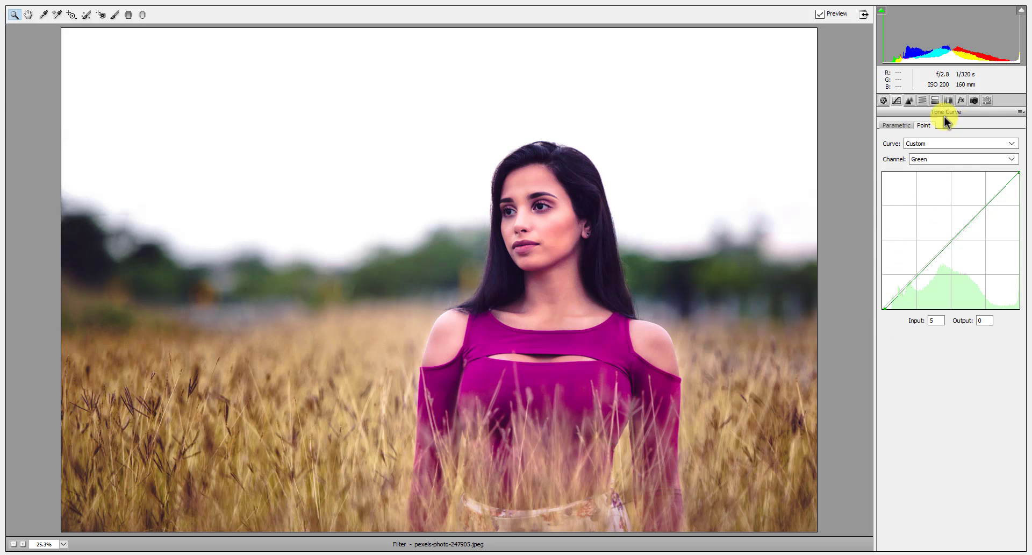
Step: Set the HSL Reds hue to +27 and adjust the Oranges hue
{"action": "left_click", "coordinate": [922, 100]}
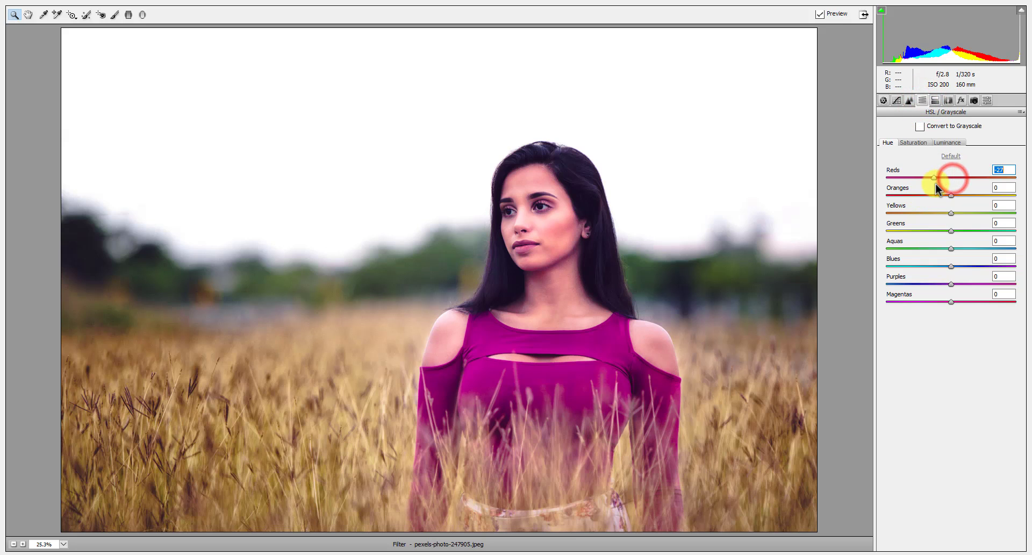
{"action": "left_click_drag", "start_coordinate": [950, 181], "coordinate": [970, 195]}
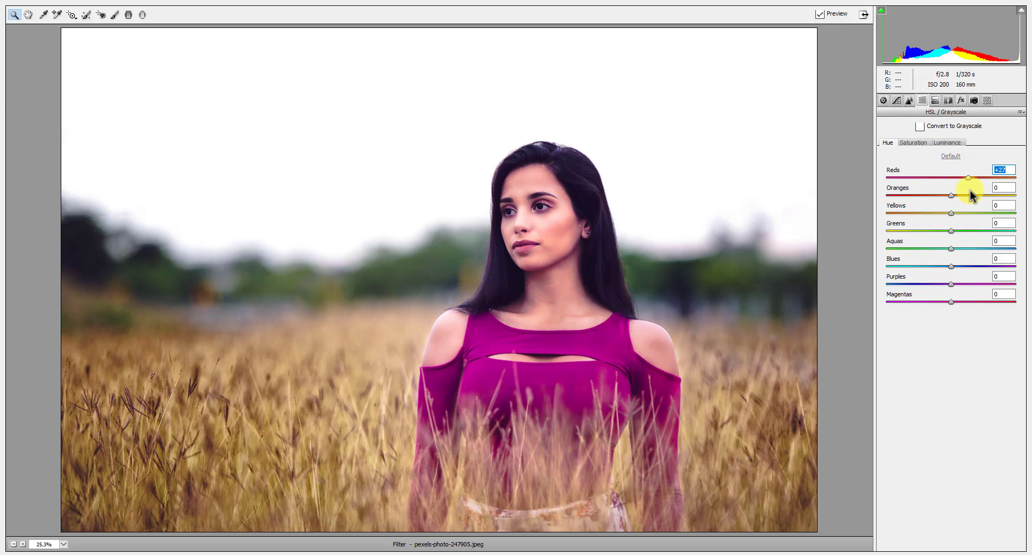
{"action": "mouse_move", "coordinate": [951, 196]}
{"action": "left_mouse_down"}
{"action": "mouse_move", "coordinate": [924, 196]}
{"action": "mouse_move", "coordinate": [966, 207]}
{"action": "left_mouse_up"}
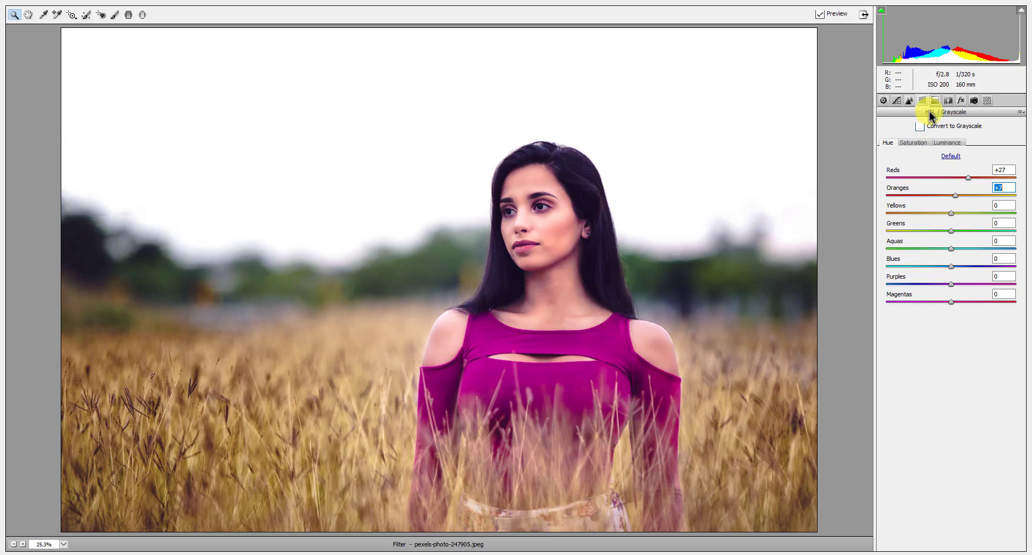
Step: Set luminance Reds +3, Oranges +11, Yellows -25, Greens -26, and raise Aquas
{"action": "left_click", "coordinate": [943, 142]}
{"action": "left_click_drag", "start_coordinate": [951, 177], "coordinate": [955, 177]}
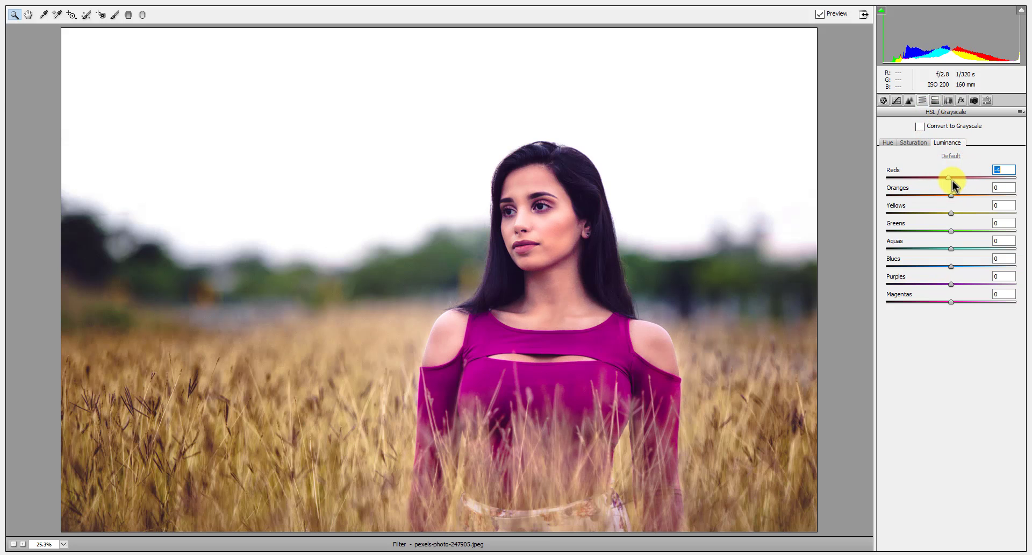
{"action": "mouse_move", "coordinate": [951, 195]}
{"action": "left_mouse_down"}
{"action": "mouse_move", "coordinate": [941, 204]}
{"action": "mouse_move", "coordinate": [955, 206]}
{"action": "left_mouse_up"}
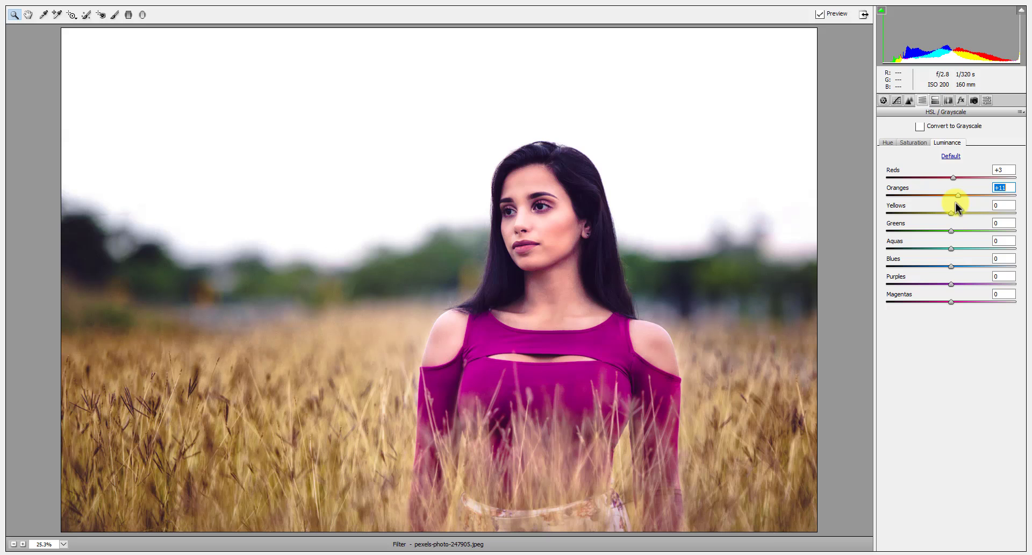
{"action": "left_click_drag", "start_coordinate": [937, 211], "coordinate": [938, 214]}
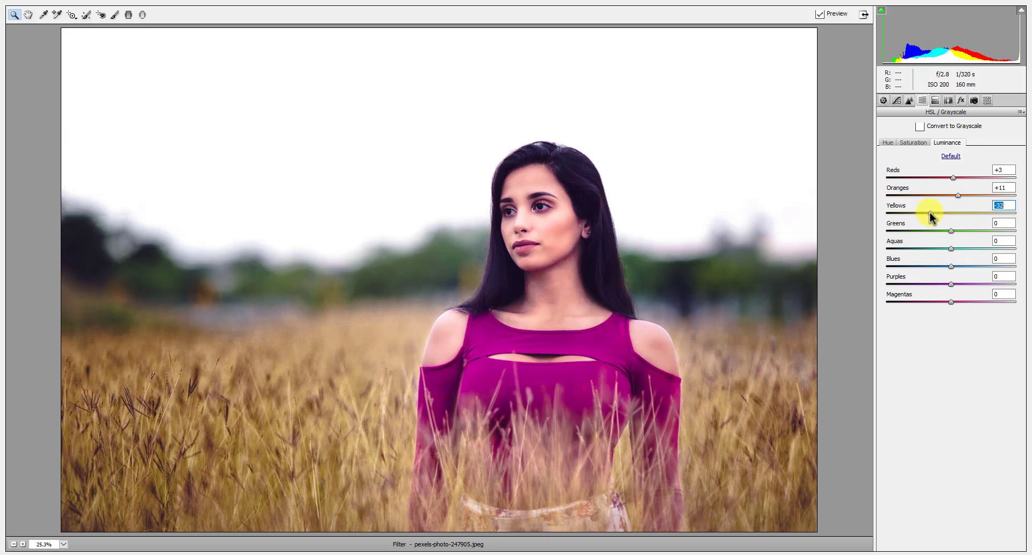
{"action": "left_click_drag", "start_coordinate": [930, 211], "coordinate": [939, 231]}
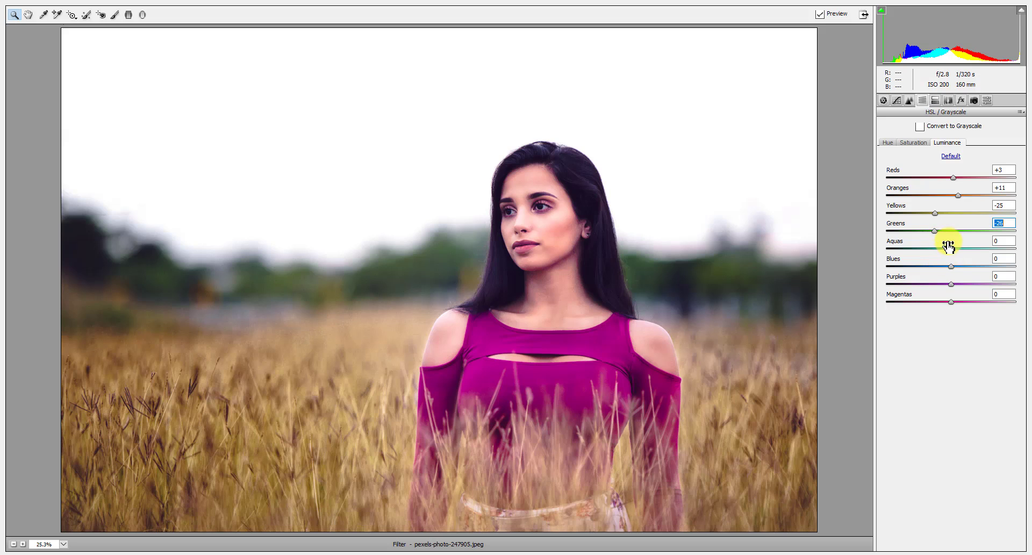
{"action": "left_click_drag", "start_coordinate": [951, 248], "coordinate": [968, 254]}
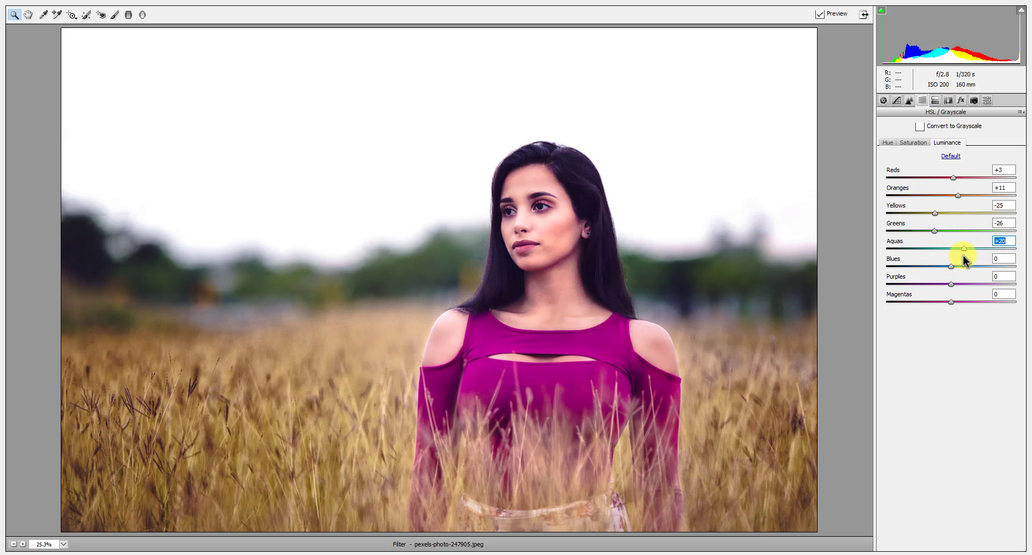
Step: Desaturate Oranges and set saturation Greens +38, Aquas -35, Purples +26, Magentas +27
{"action": "left_click", "coordinate": [913, 142]}
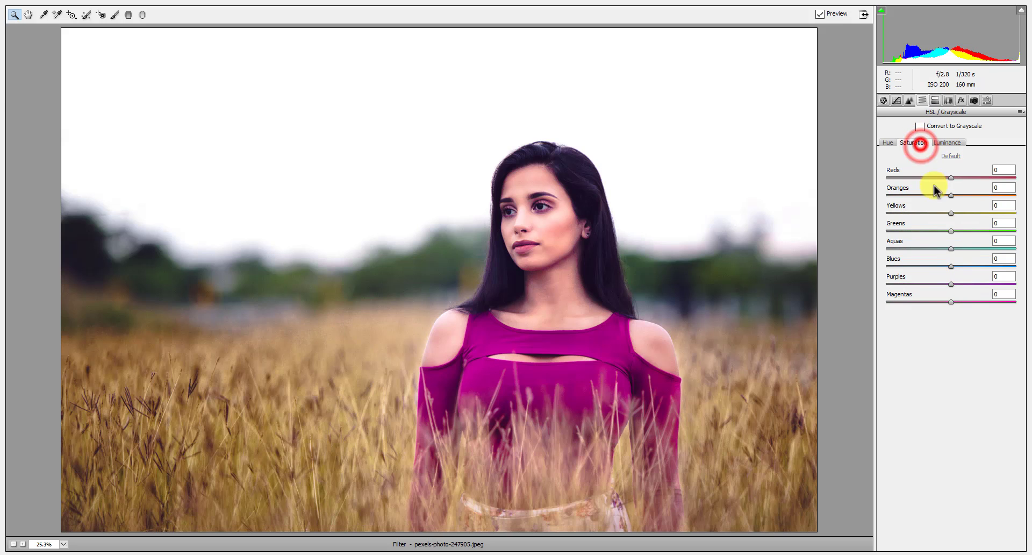
{"action": "left_click", "coordinate": [951, 198]}
{"action": "mouse_move", "coordinate": [952, 199]}
{"action": "left_mouse_down"}
{"action": "mouse_move", "coordinate": [931, 195]}
{"action": "mouse_move", "coordinate": [949, 185]}
{"action": "mouse_move", "coordinate": [937, 179]}
{"action": "left_mouse_up"}
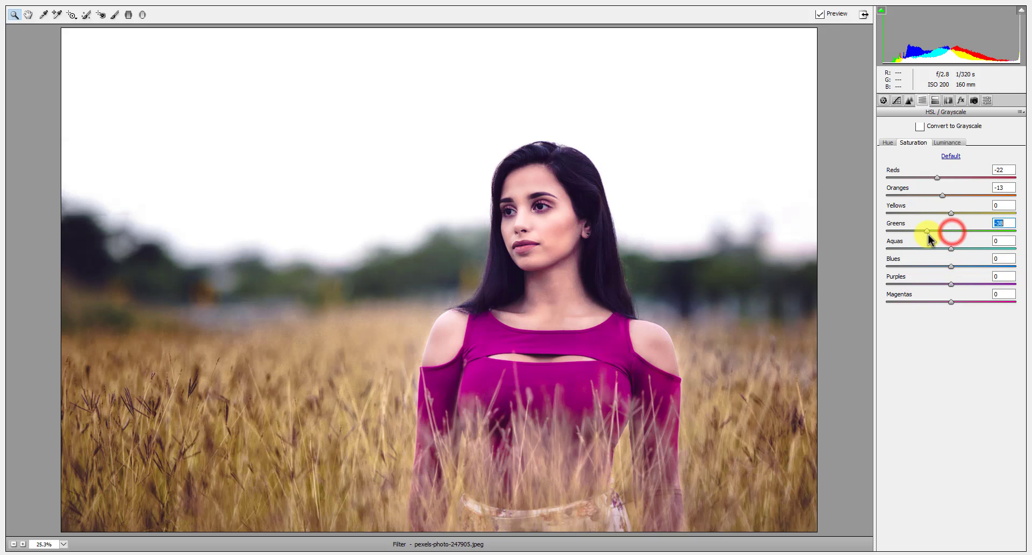
{"action": "mouse_move", "coordinate": [927, 235]}
{"action": "left_mouse_down"}
{"action": "mouse_move", "coordinate": [977, 240]}
{"action": "mouse_move", "coordinate": [928, 248]}
{"action": "left_mouse_up"}
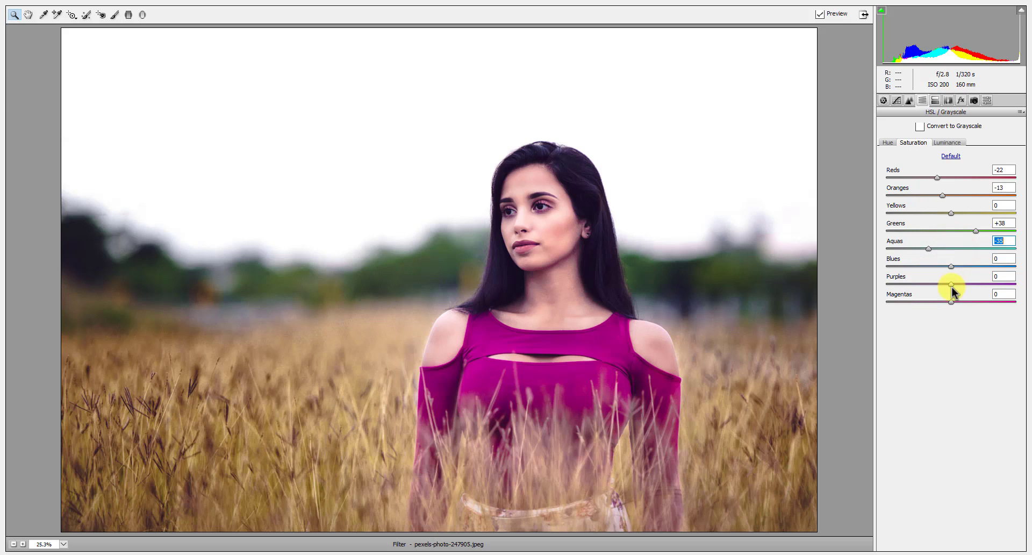
{"action": "mouse_move", "coordinate": [950, 284]}
{"action": "left_mouse_down"}
{"action": "mouse_move", "coordinate": [980, 285]}
{"action": "mouse_move", "coordinate": [914, 300]}
{"action": "mouse_move", "coordinate": [968, 305]}
{"action": "left_mouse_up"}
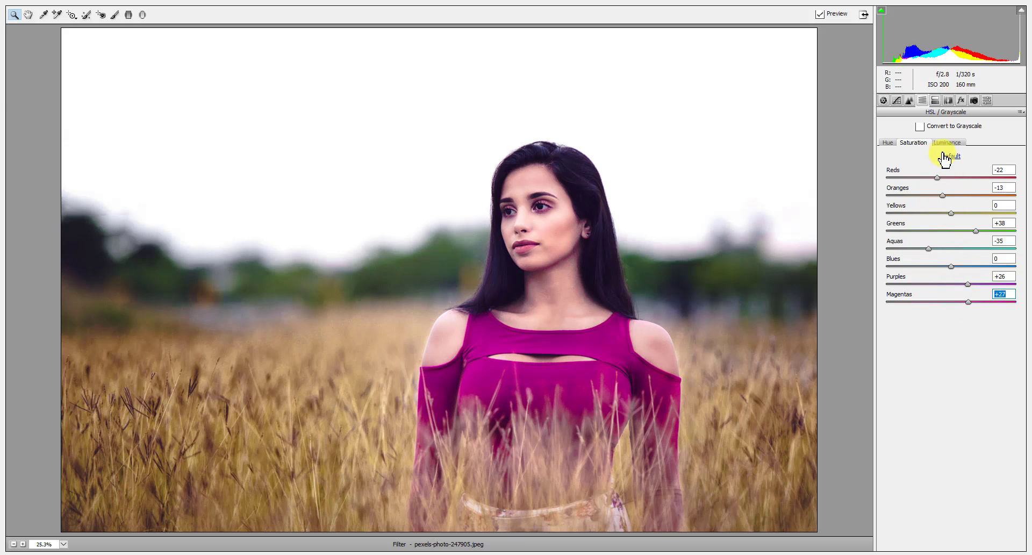
Step: Shift the hues of Greens, Aquas to +42, Purples to +22 and Magentas to -56
{"action": "left_click", "coordinate": [887, 143]}
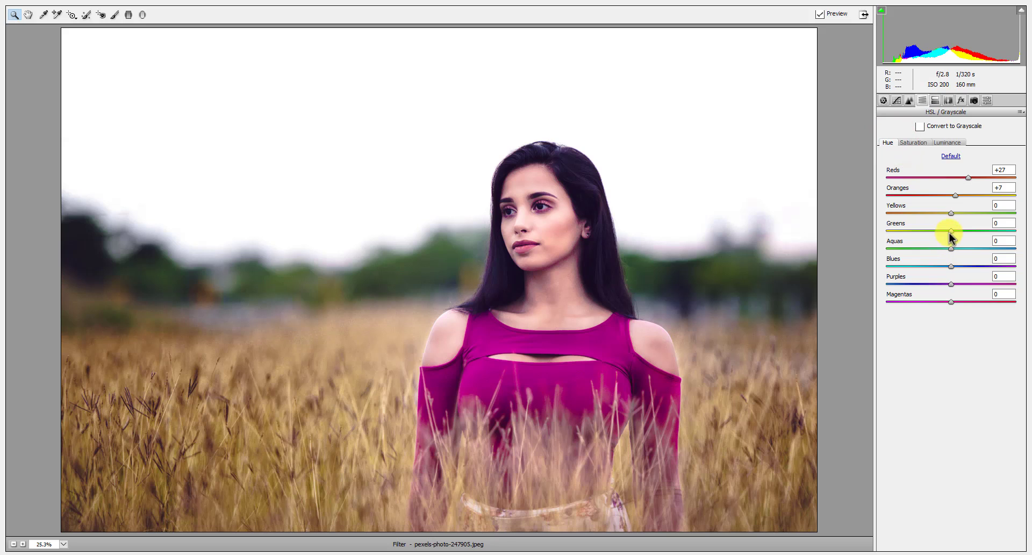
{"action": "left_click_drag", "start_coordinate": [950, 235], "coordinate": [943, 235]}
{"action": "mouse_move", "coordinate": [952, 247]}
{"action": "left_mouse_down"}
{"action": "mouse_move", "coordinate": [932, 248]}
{"action": "mouse_move", "coordinate": [980, 265]}
{"action": "mouse_move", "coordinate": [963, 285]}
{"action": "mouse_move", "coordinate": [915, 301]}
{"action": "left_mouse_up"}
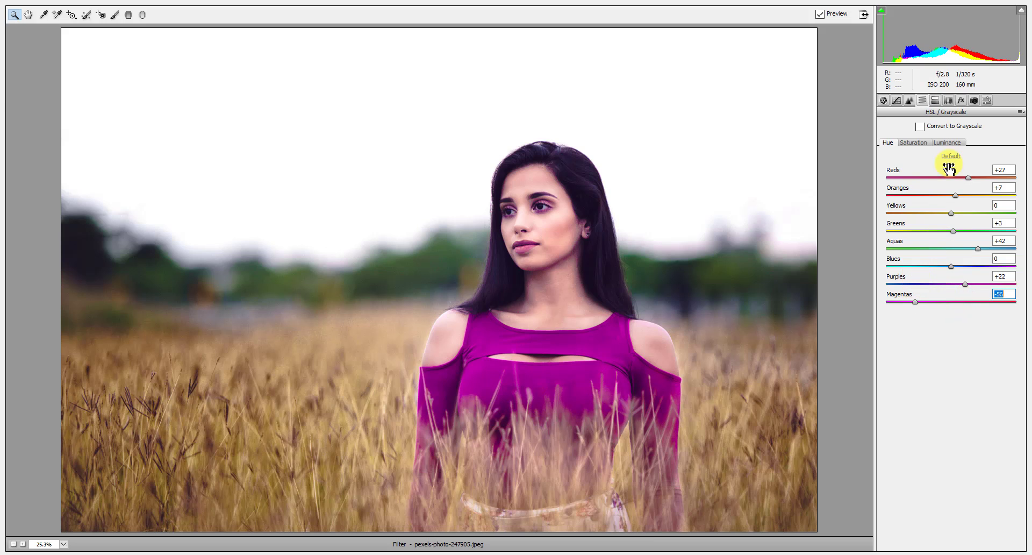
{"action": "left_click_drag", "start_coordinate": [950, 212], "coordinate": [974, 220]}
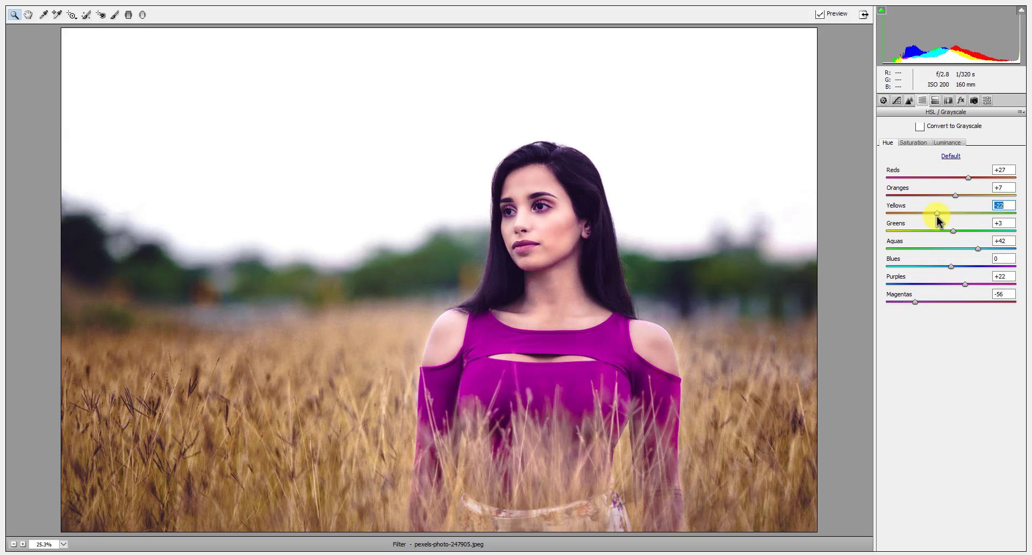
Step: In Camera Calibration, set Red Primary Saturation +1, Red Primary Hue -5 and Shadows Tint -5
{"action": "left_click", "coordinate": [946, 101]}
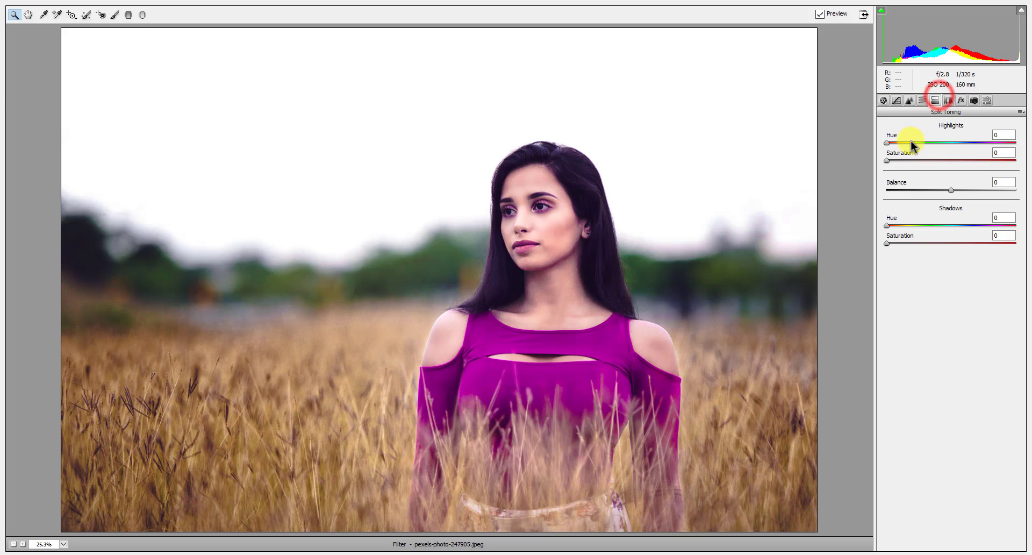
{"action": "left_click", "coordinate": [949, 101]}
{"action": "left_click", "coordinate": [935, 102]}
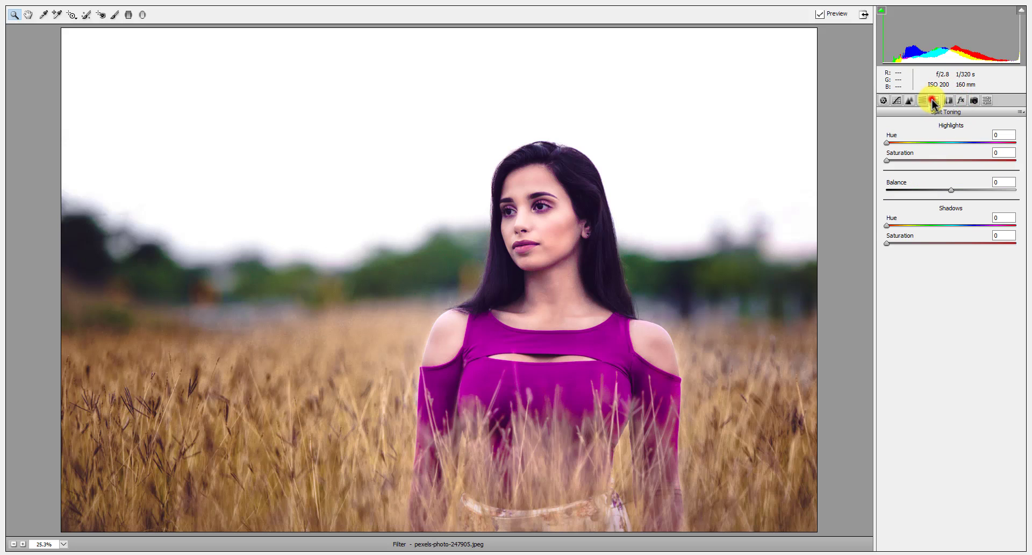
{"action": "left_click", "coordinate": [987, 102]}
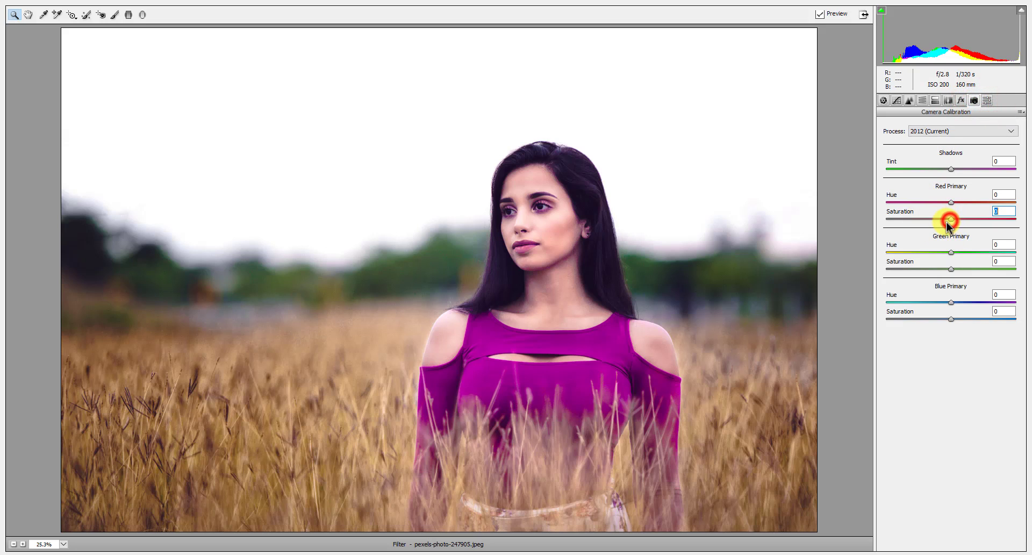
{"action": "mouse_move", "coordinate": [948, 223]}
{"action": "left_mouse_down"}
{"action": "mouse_move", "coordinate": [965, 230]}
{"action": "mouse_move", "coordinate": [951, 228]}
{"action": "mouse_move", "coordinate": [961, 203]}
{"action": "left_mouse_up"}
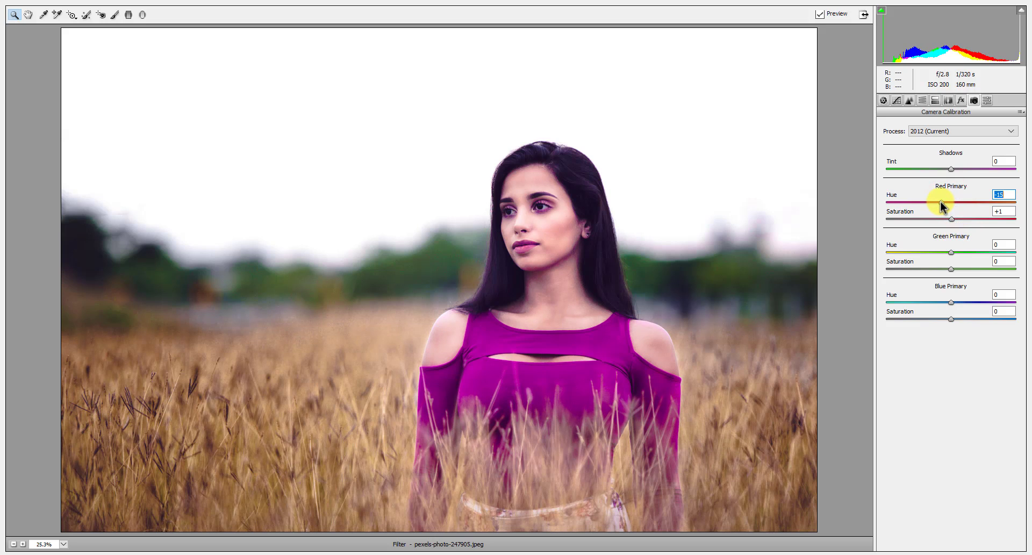
{"action": "left_click_drag", "start_coordinate": [960, 207], "coordinate": [945, 210]}
{"action": "left_click_drag", "start_coordinate": [949, 170], "coordinate": [946, 171]}
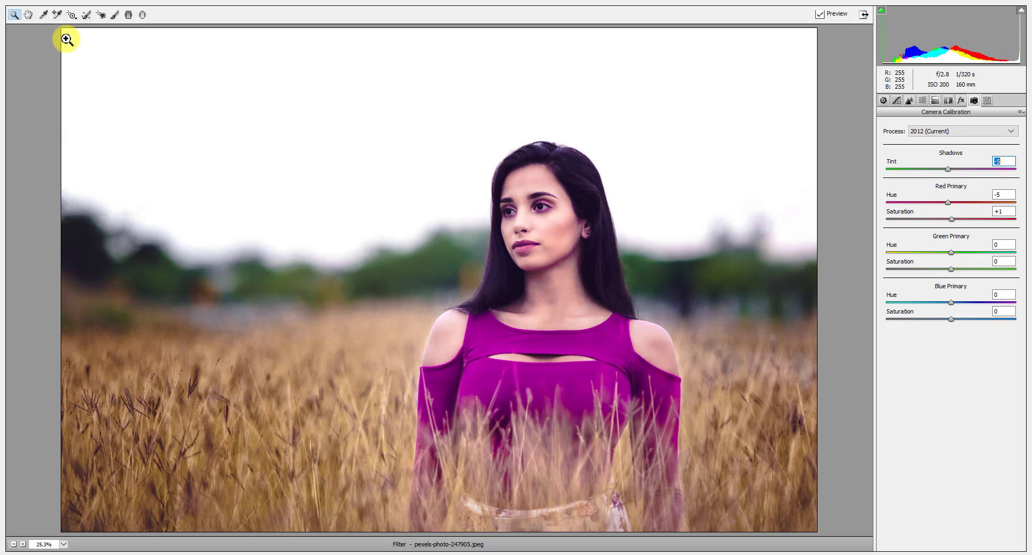
Step: Draw a radial filter and shape it into a wide oval centred over the woman
{"action": "left_click", "coordinate": [142, 15]}
{"action": "left_click_drag", "start_coordinate": [109, 64], "coordinate": [188, 155]}
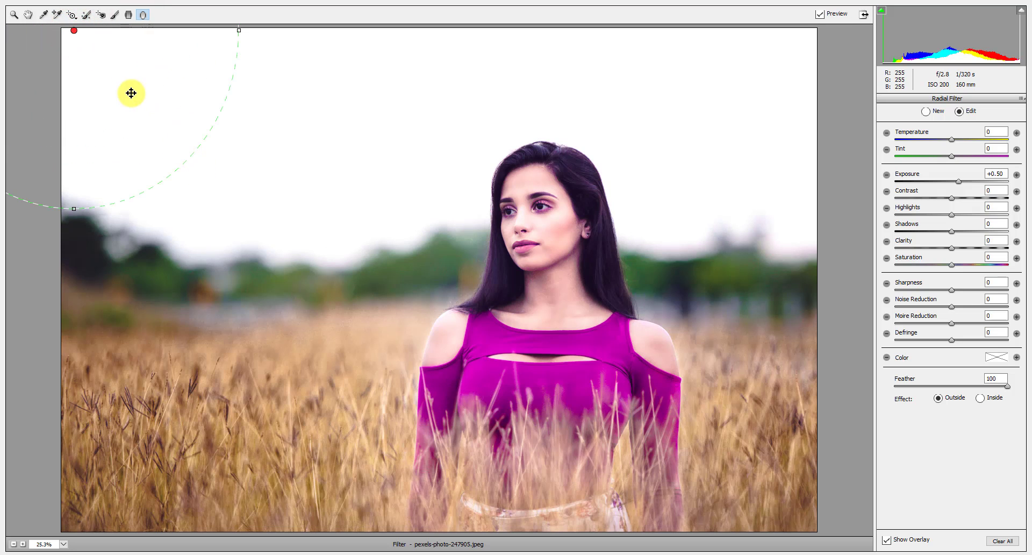
{"action": "mouse_move", "coordinate": [90, 49]}
{"action": "left_mouse_down"}
{"action": "mouse_move", "coordinate": [416, 264]}
{"action": "mouse_move", "coordinate": [508, 235]}
{"action": "mouse_move", "coordinate": [501, 242]}
{"action": "left_mouse_up"}
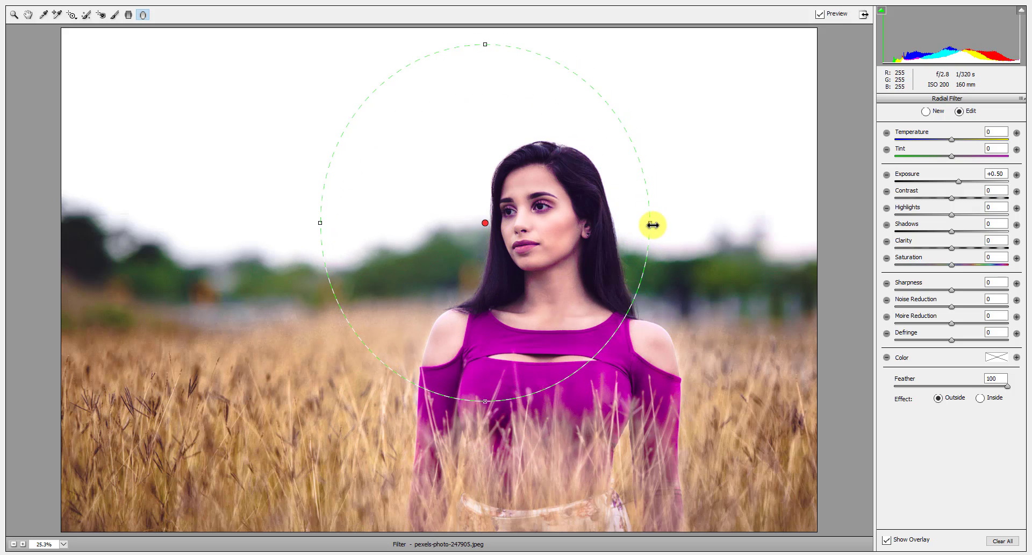
{"action": "left_click_drag", "start_coordinate": [652, 222], "coordinate": [739, 330]}
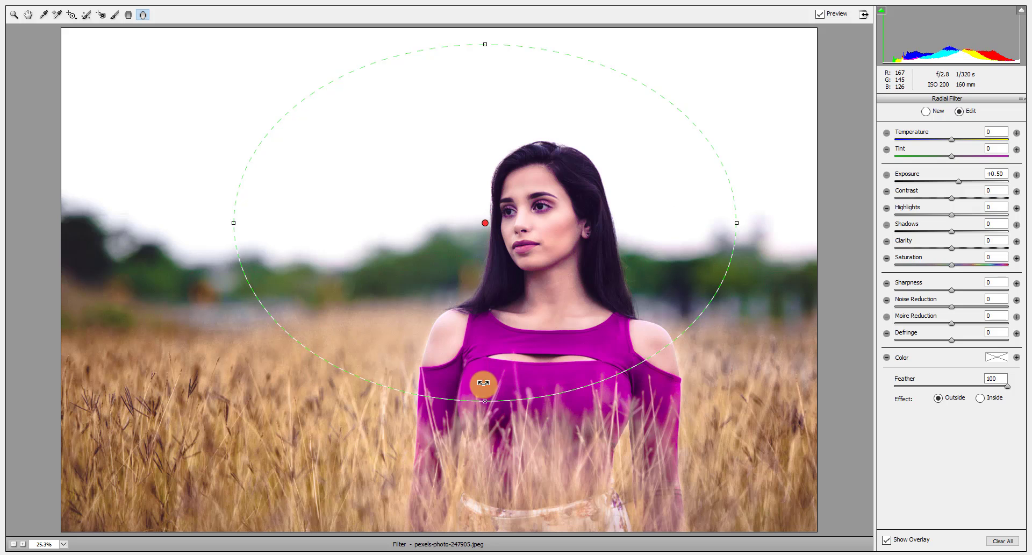
{"action": "mouse_move", "coordinate": [484, 401]}
{"action": "left_mouse_down"}
{"action": "mouse_move", "coordinate": [576, 529]}
{"action": "mouse_move", "coordinate": [575, 516]}
{"action": "left_mouse_up"}
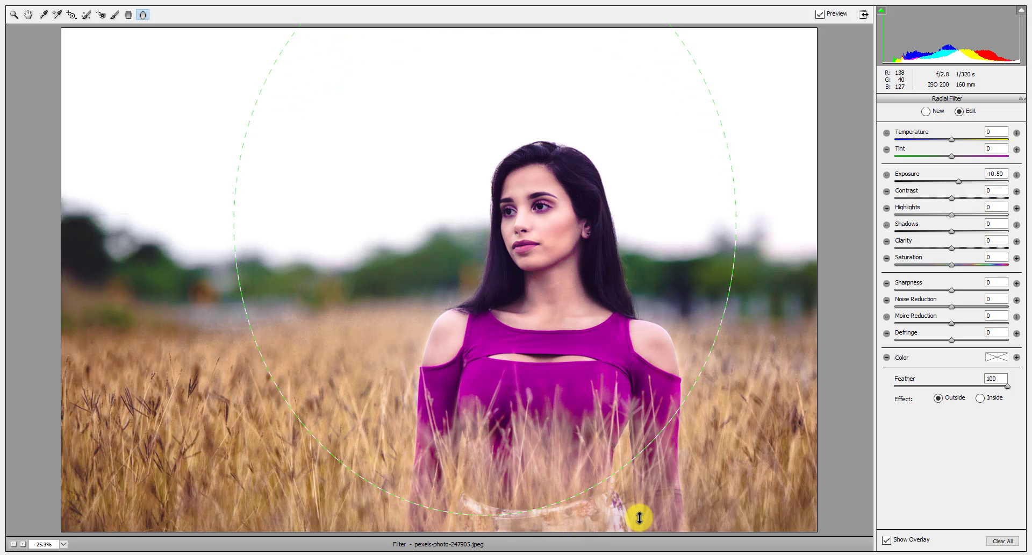
{"action": "left_click_drag", "start_coordinate": [737, 222], "coordinate": [816, 222]}
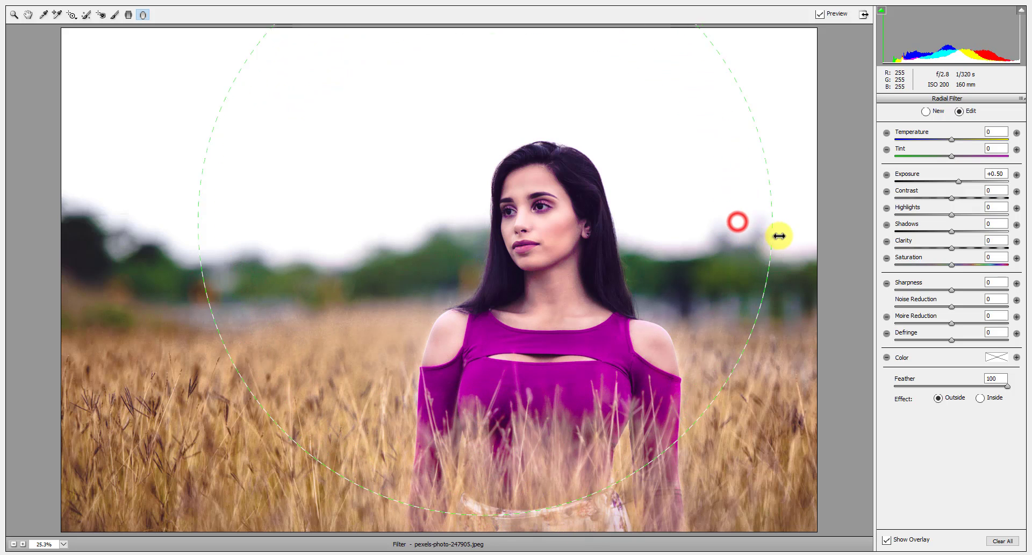
{"action": "left_click_drag", "start_coordinate": [519, 209], "coordinate": [491, 279]}
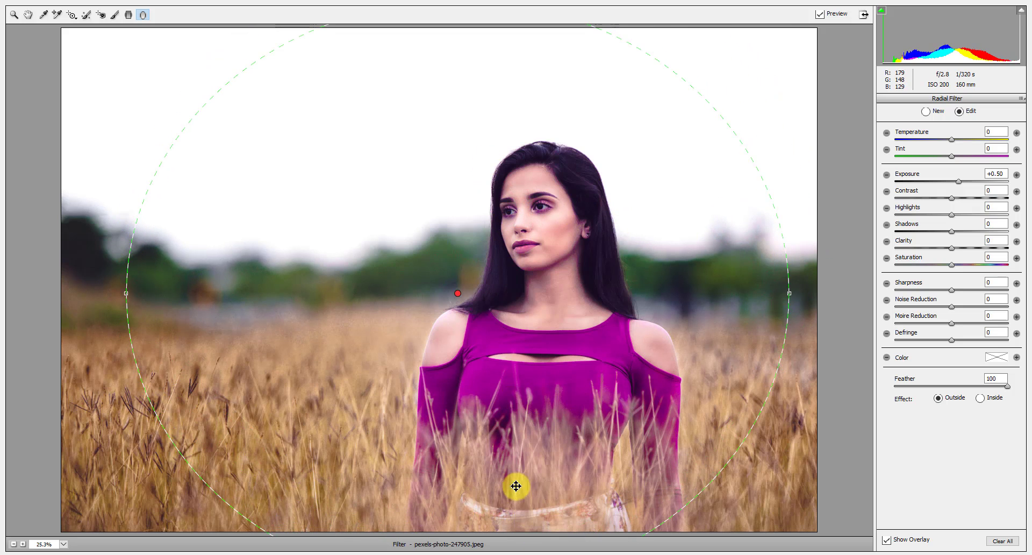
{"action": "left_click_drag", "start_coordinate": [505, 452], "coordinate": [511, 396]}
{"action": "left_click_drag", "start_coordinate": [468, 530], "coordinate": [465, 469]}
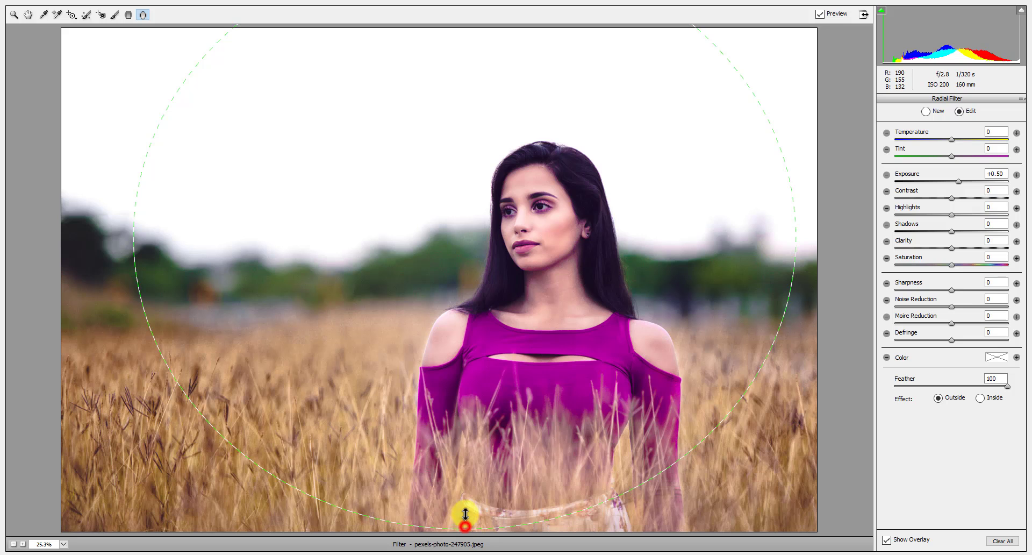
{"action": "left_click_drag", "start_coordinate": [505, 231], "coordinate": [495, 276]}
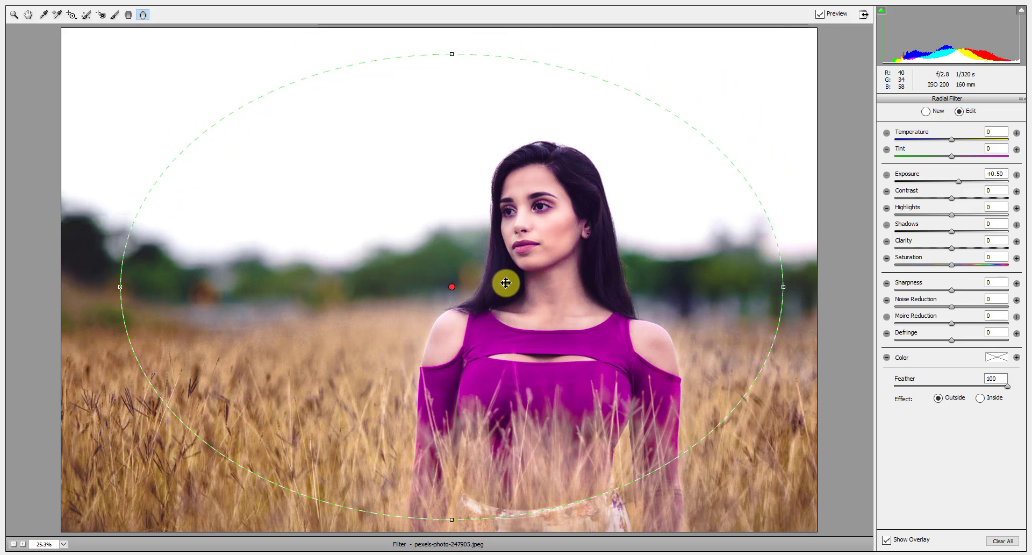
{"action": "left_click_drag", "start_coordinate": [782, 287], "coordinate": [817, 289]}
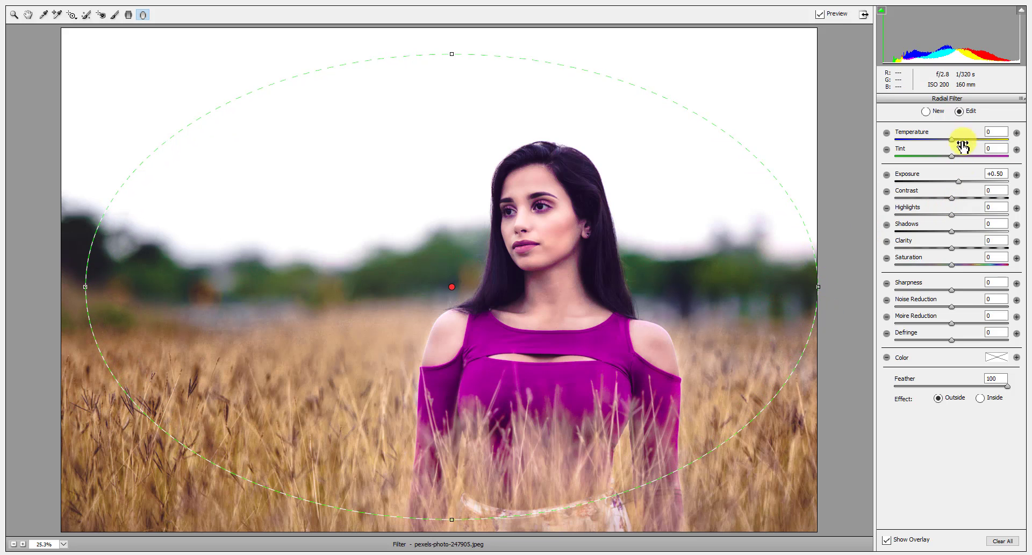
Step: Outside the oval, cool temperature, set Contrast +24, Highlights -36, Sharpness -47, darken shadows, soften clarity, add noise reduction
{"action": "left_click_drag", "start_coordinate": [963, 146], "coordinate": [944, 149]}
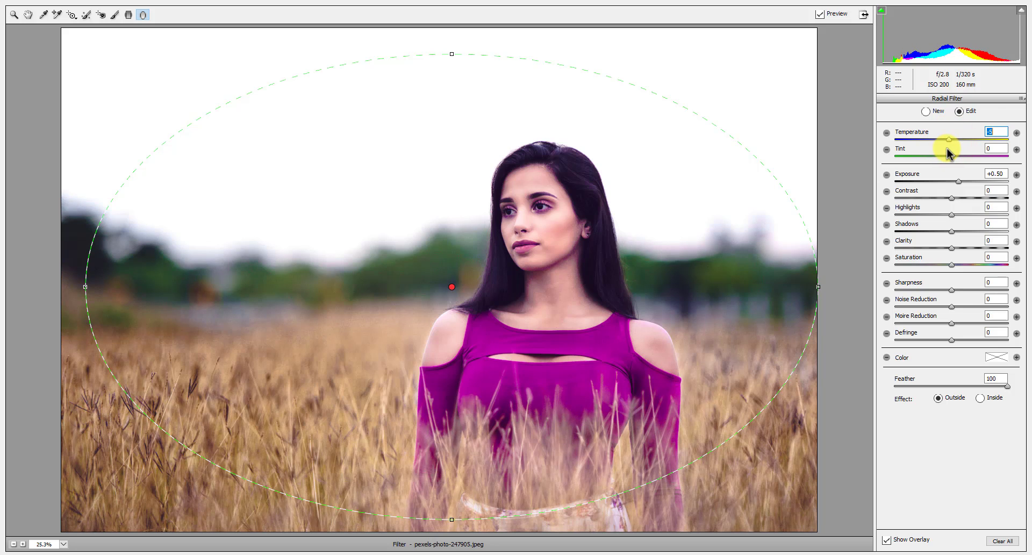
{"action": "left_click_drag", "start_coordinate": [952, 202], "coordinate": [932, 202]}
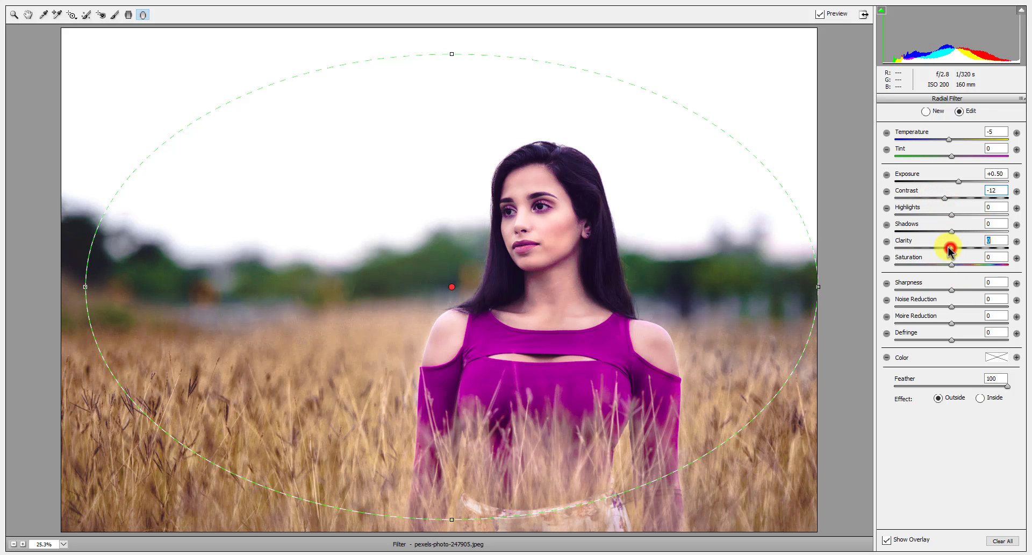
{"action": "left_click_drag", "start_coordinate": [949, 249], "coordinate": [941, 253]}
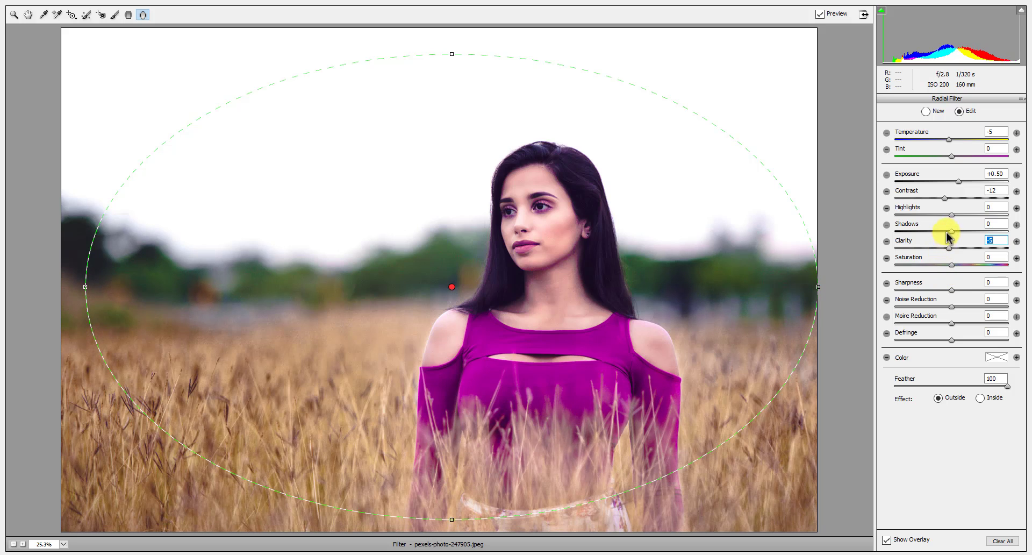
{"action": "left_click_drag", "start_coordinate": [949, 232], "coordinate": [932, 235]}
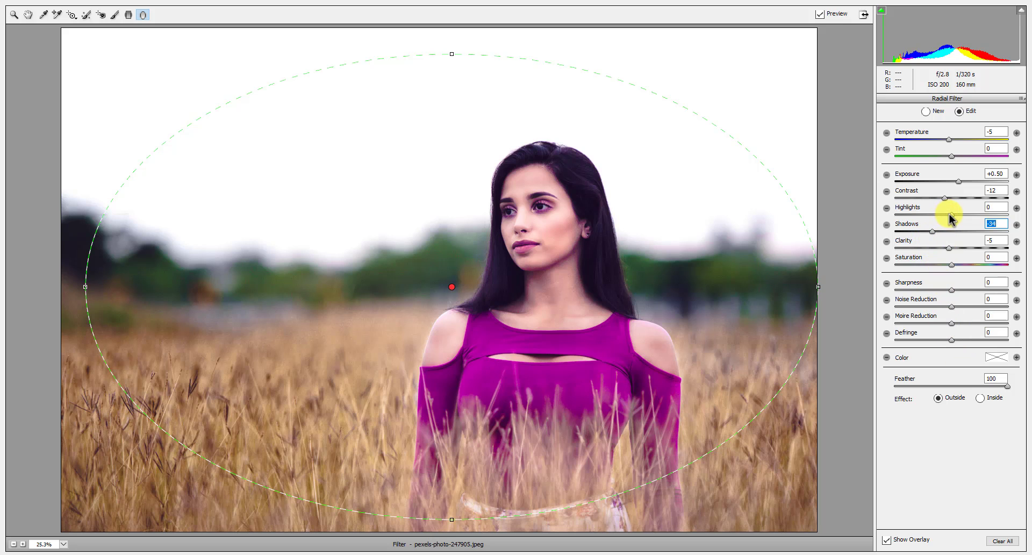
{"action": "left_click_drag", "start_coordinate": [949, 214], "coordinate": [927, 216]}
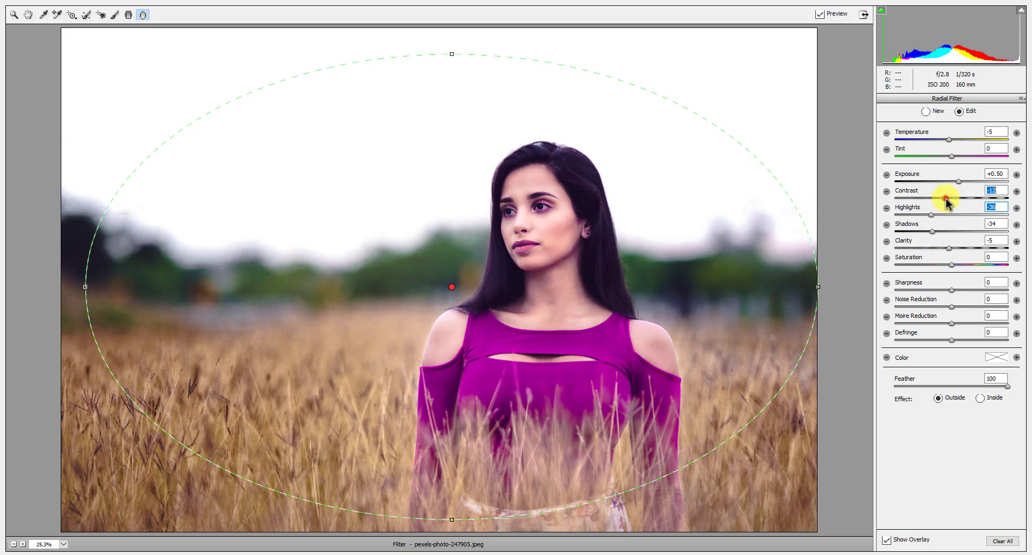
{"action": "left_click_drag", "start_coordinate": [946, 198], "coordinate": [971, 211]}
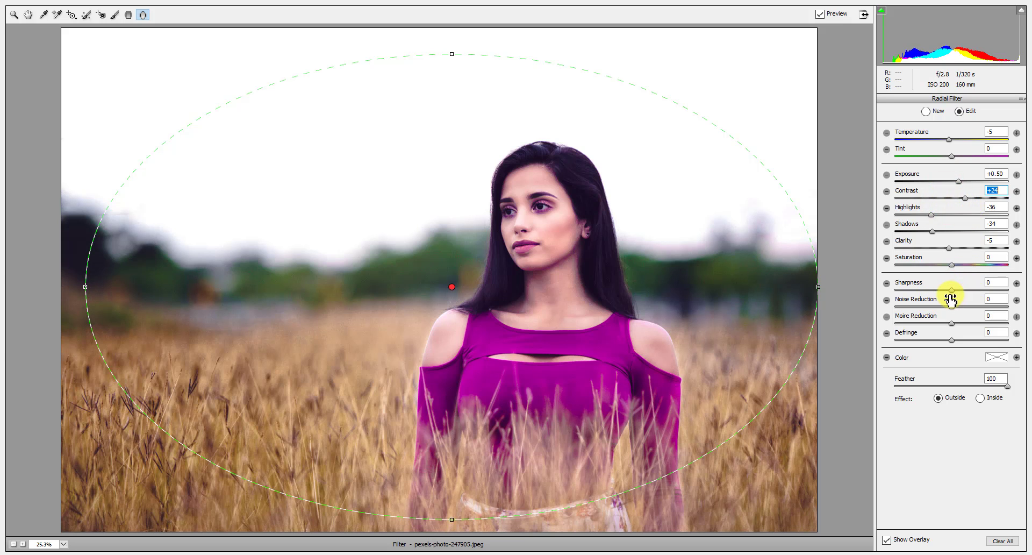
{"action": "left_click_drag", "start_coordinate": [950, 292], "coordinate": [925, 300]}
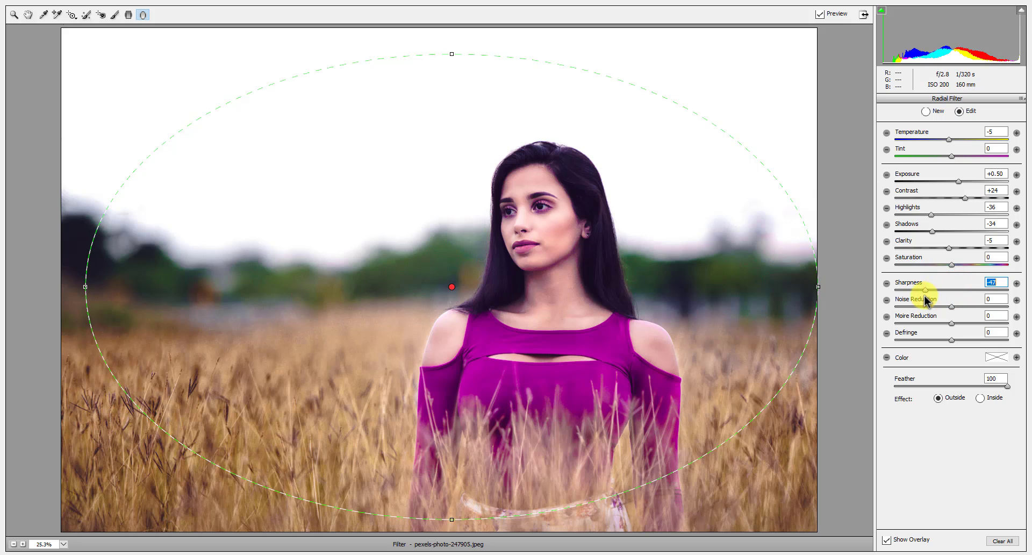
{"action": "left_click_drag", "start_coordinate": [949, 307], "coordinate": [955, 308]}
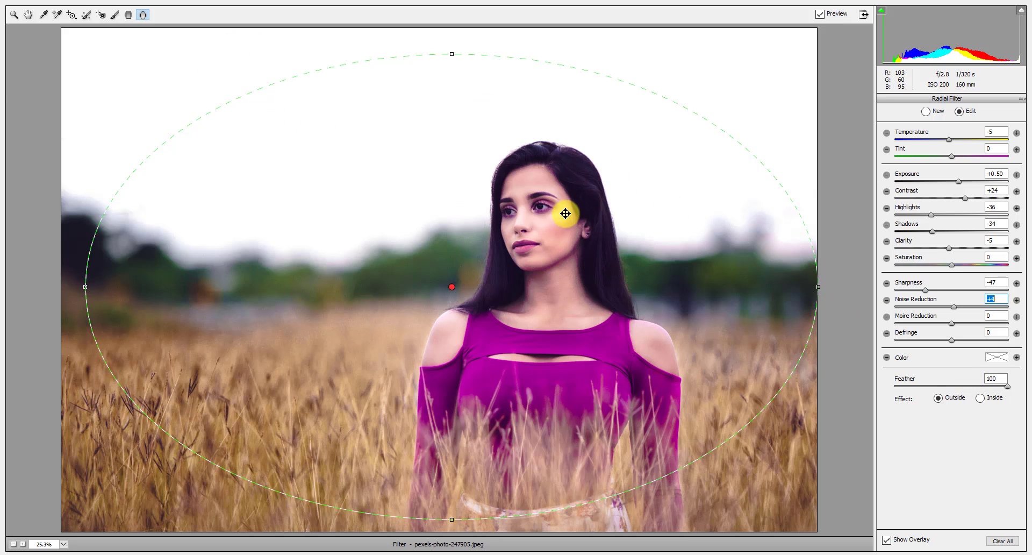
{"action": "left_click", "coordinate": [14, 15]}
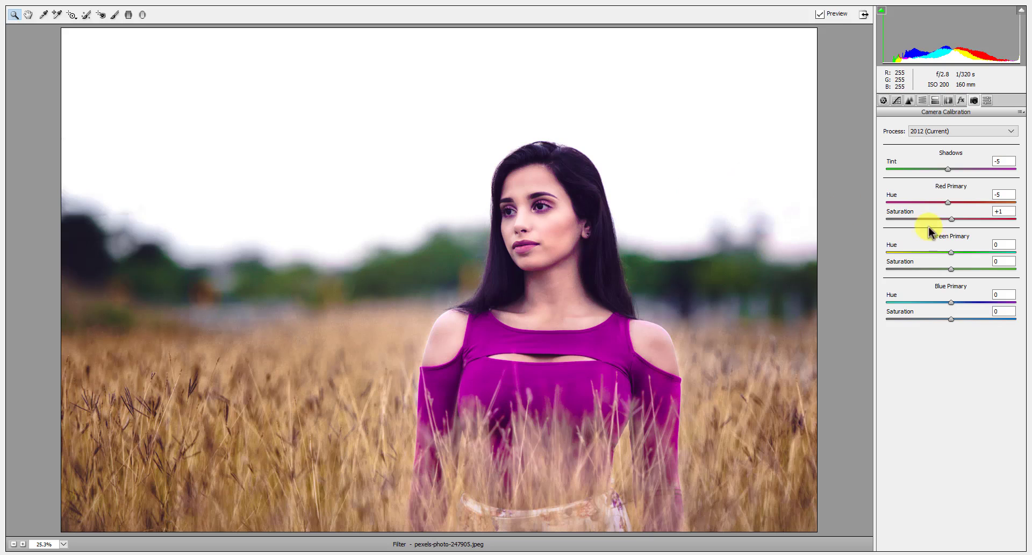
Step: Set Detail sharpening to Amount 16, Radius 0.6, and Luminance noise reduction 5 with Detail 40
{"action": "left_click", "coordinate": [907, 101]}
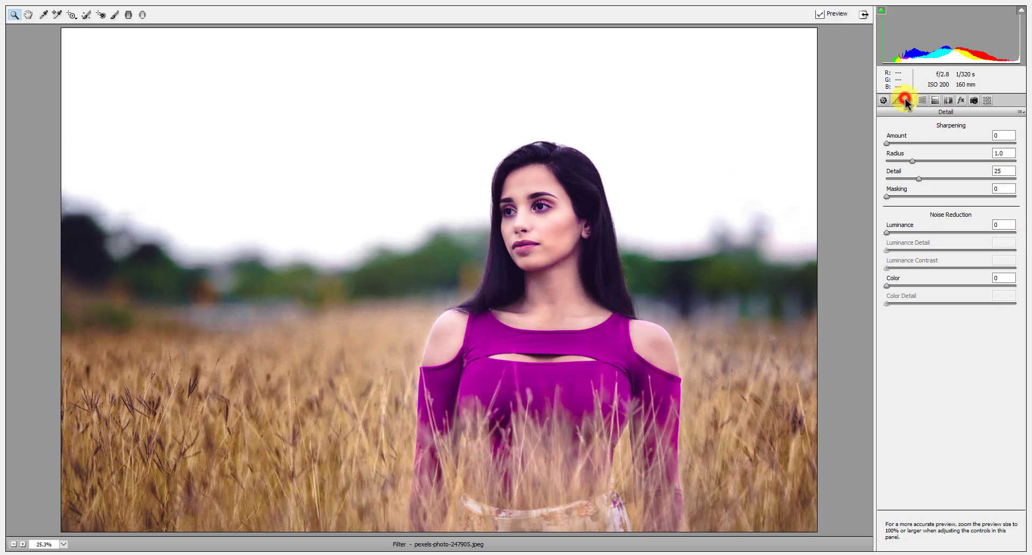
{"action": "left_click", "coordinate": [888, 143]}
{"action": "left_click_drag", "start_coordinate": [889, 143], "coordinate": [905, 144]}
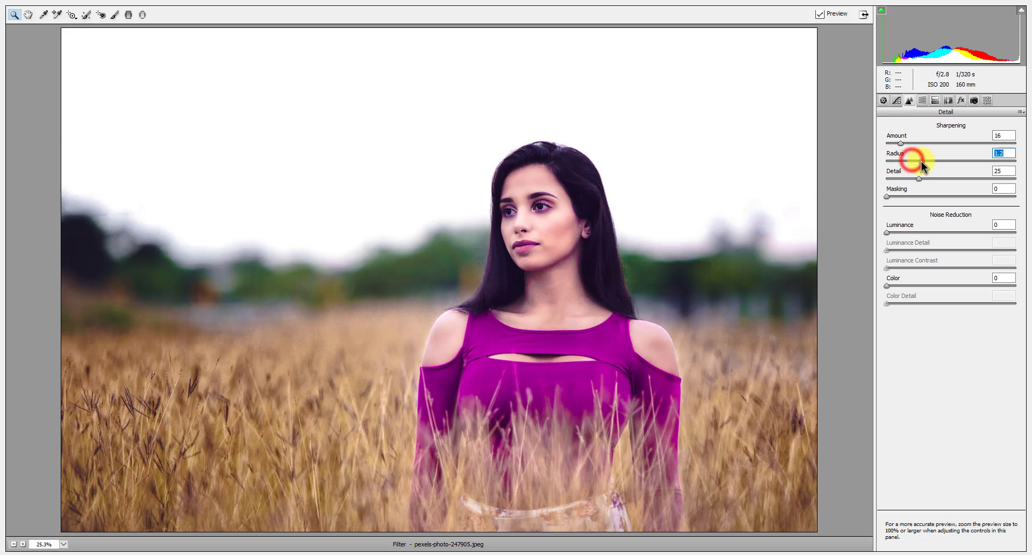
{"action": "left_click_drag", "start_coordinate": [912, 161], "coordinate": [894, 161]}
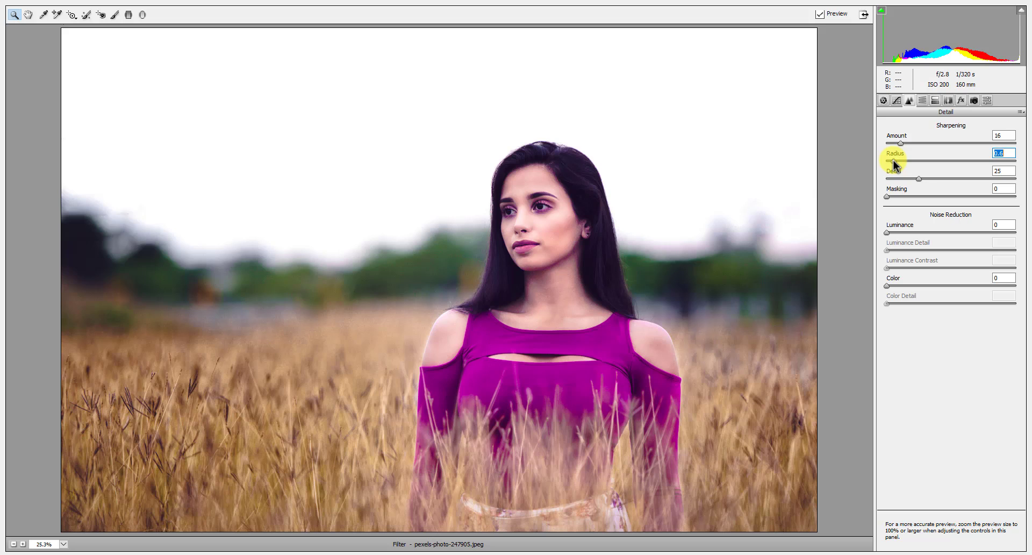
{"action": "left_click_drag", "start_coordinate": [886, 233], "coordinate": [900, 233]}
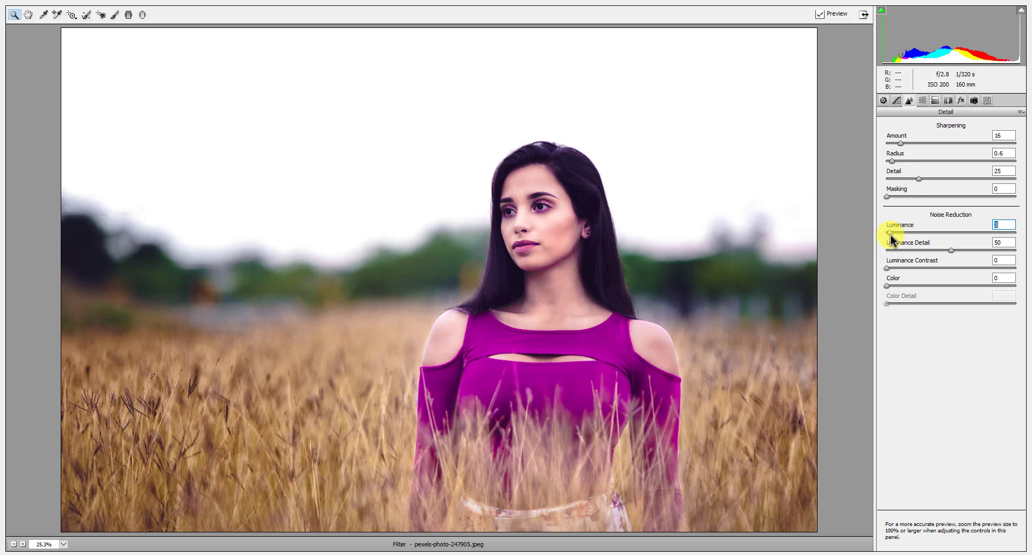
{"action": "left_click_drag", "start_coordinate": [891, 240], "coordinate": [938, 251]}
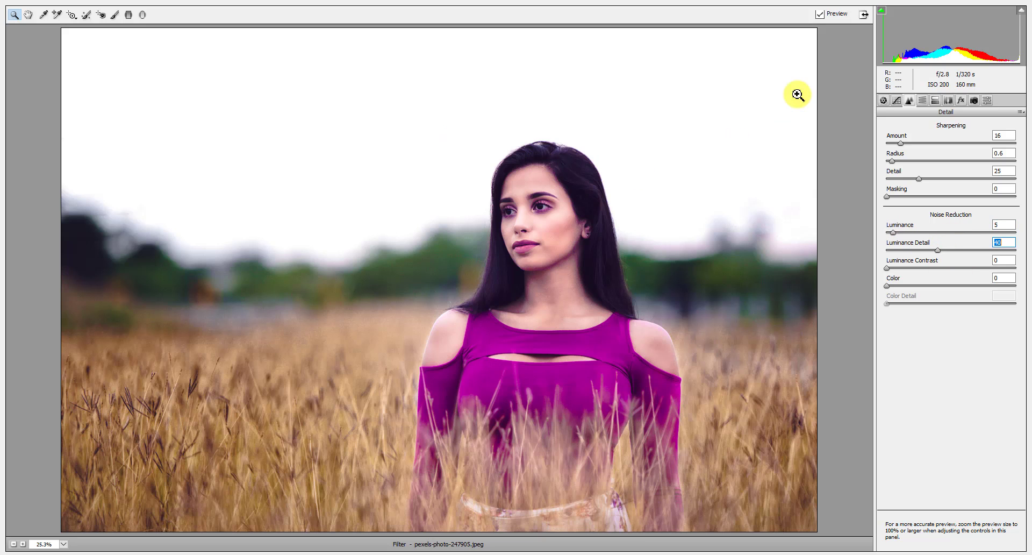
{"action": "left_click", "coordinate": [864, 15]}
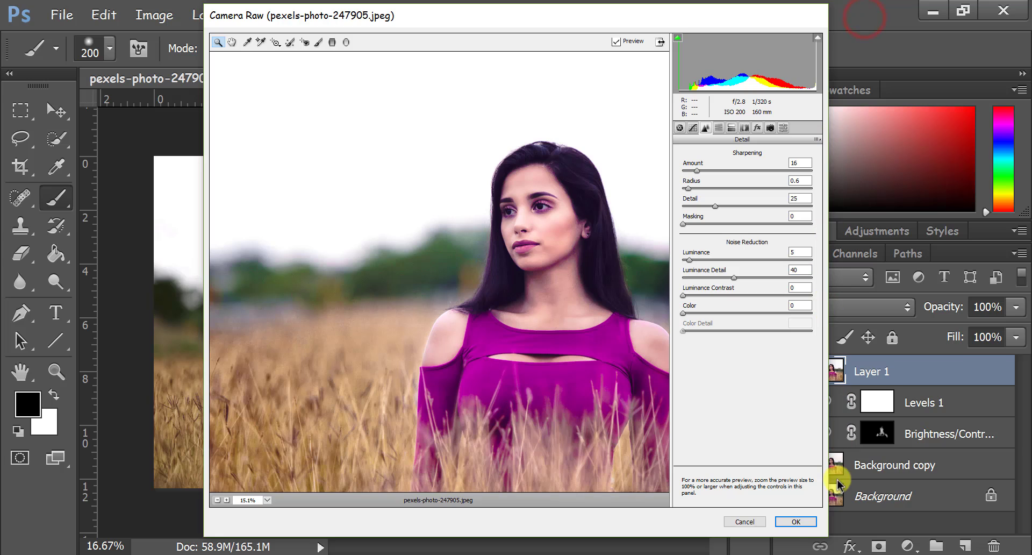
Step: Apply the Camera Raw grade, then toggle Layer 1's visibility twice to compare before and after
{"action": "left_click", "coordinate": [795, 521]}
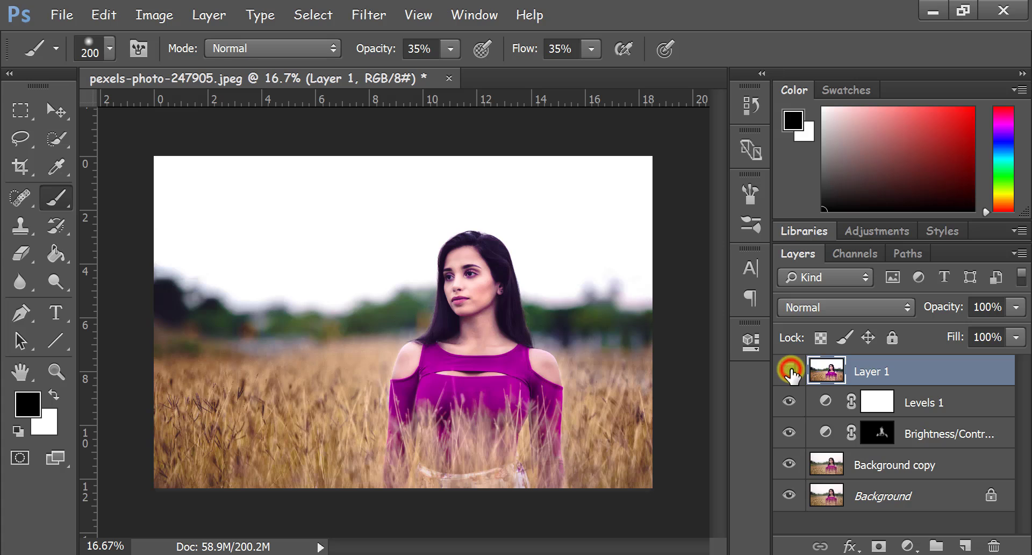
{"action": "left_click", "coordinate": [790, 370]}
{"action": "left_click", "coordinate": [790, 370]}
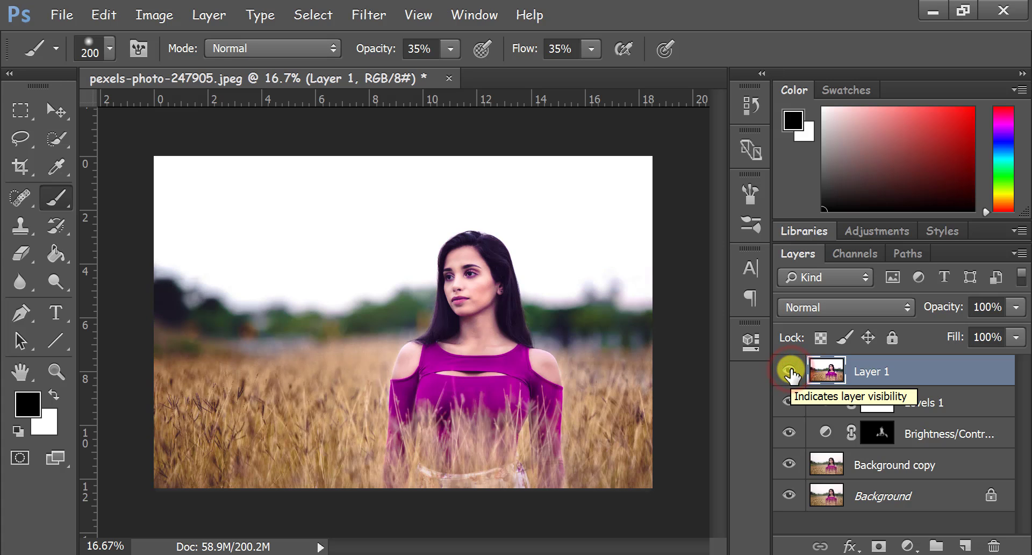
{"action": "left_click", "coordinate": [790, 370]}
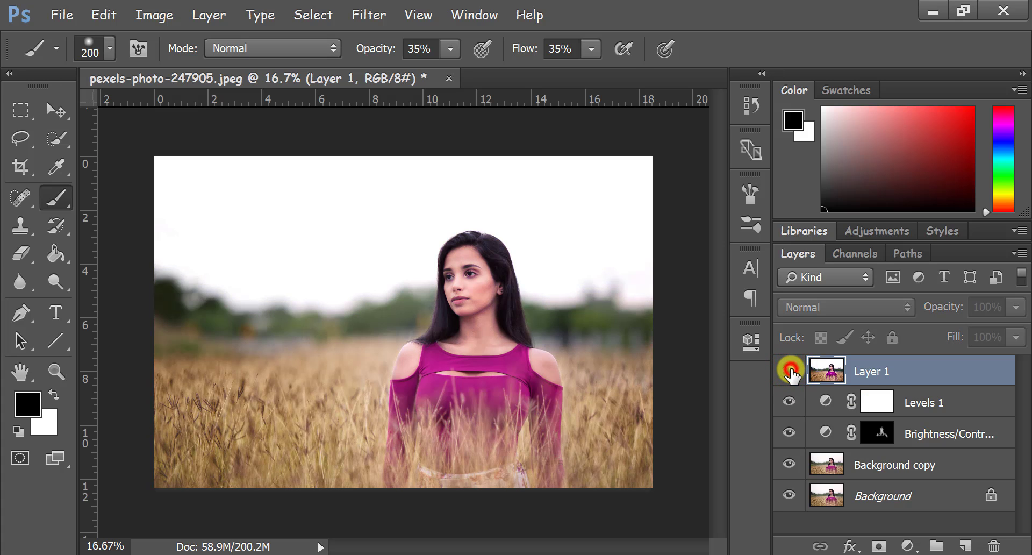
{"action": "left_click", "coordinate": [790, 371]}
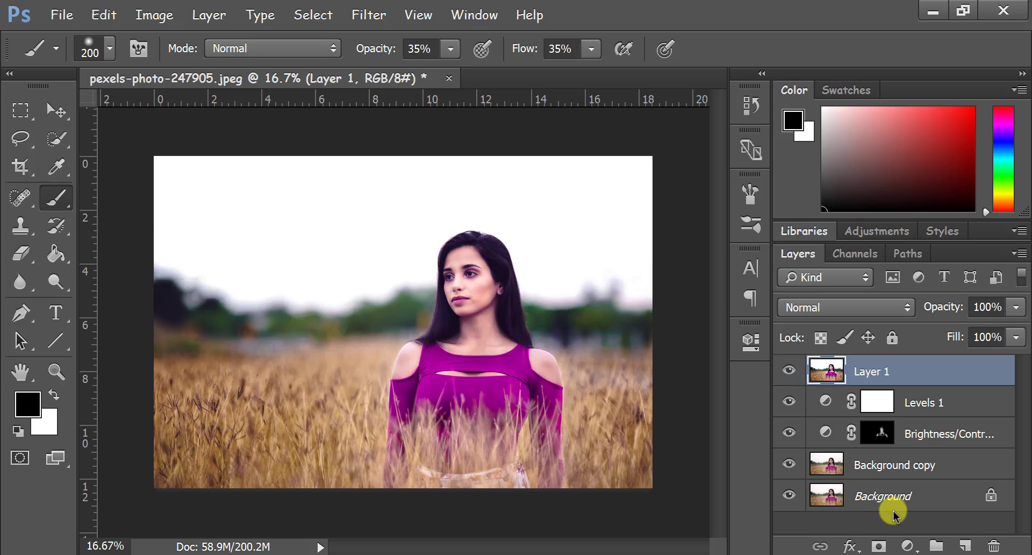
Step: Add a Color Lookup adjustment layer using the Moonlight.3DL LUT
{"action": "left_click", "coordinate": [907, 546]}
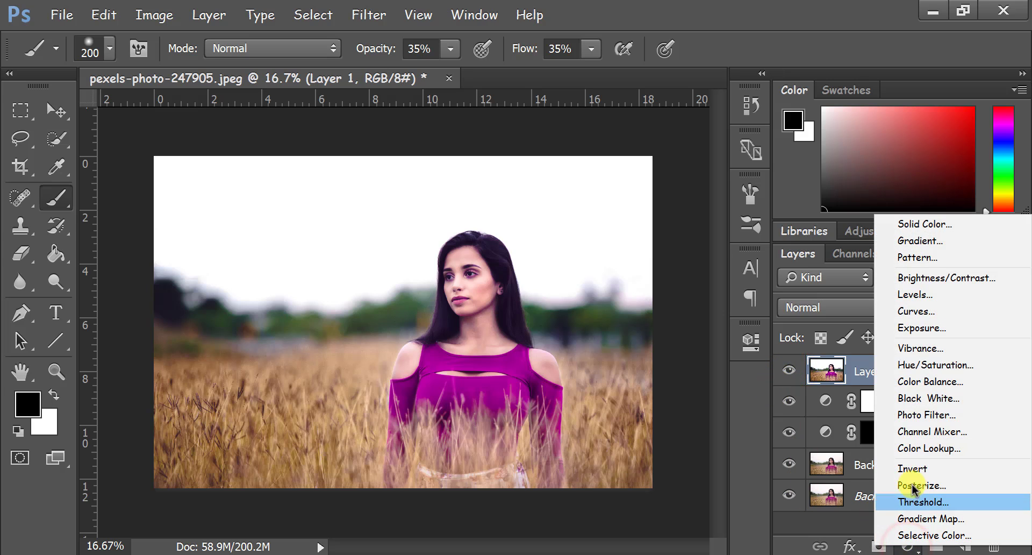
{"action": "left_click", "coordinate": [928, 448]}
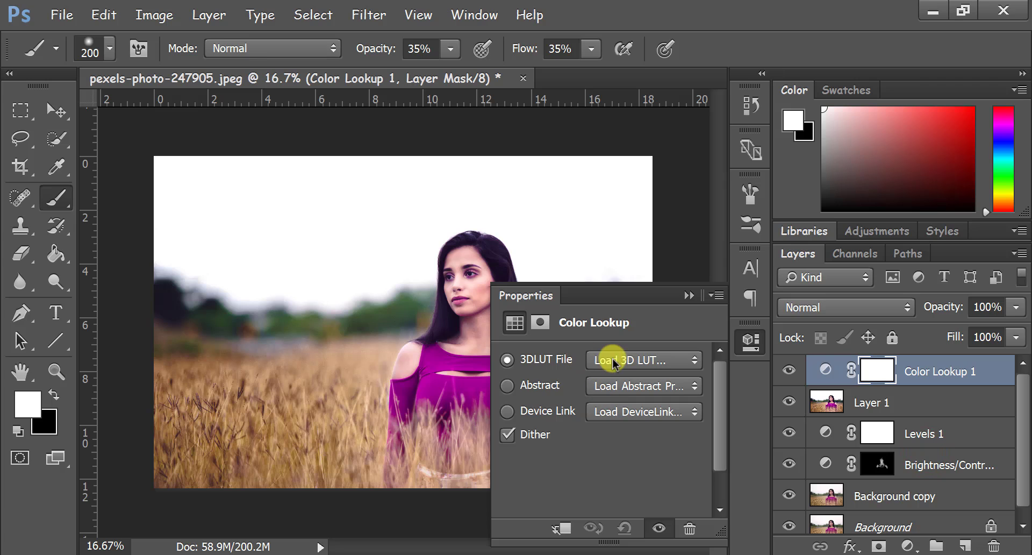
{"action": "left_click", "coordinate": [613, 360]}
{"action": "scroll", "coordinate": [623, 272], "scroll_direction": "down", "scroll_amount": 2}
{"action": "scroll", "coordinate": [645, 266], "scroll_direction": "down", "scroll_amount": 3}
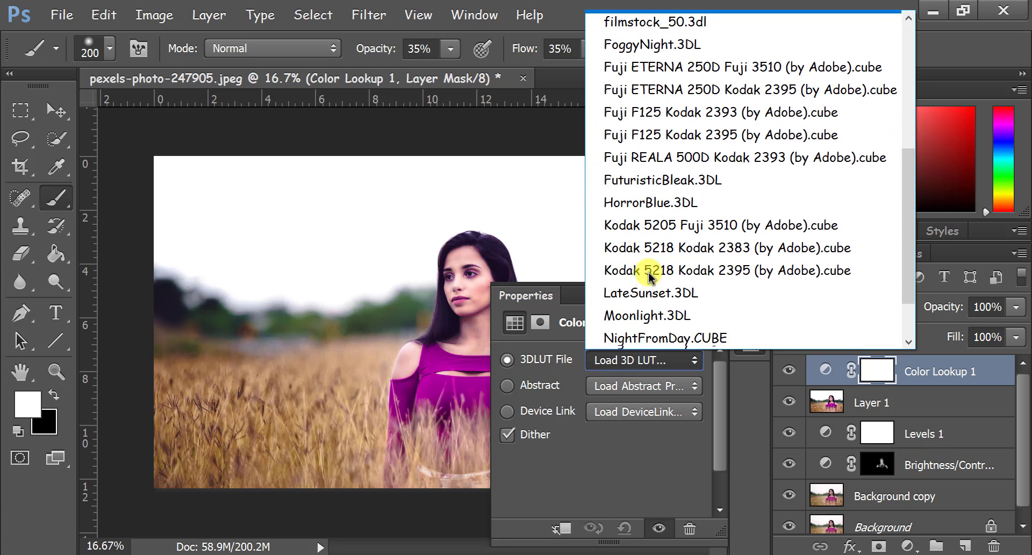
{"action": "scroll", "coordinate": [649, 277], "scroll_direction": "down", "scroll_amount": 1}
{"action": "left_click", "coordinate": [721, 207]}
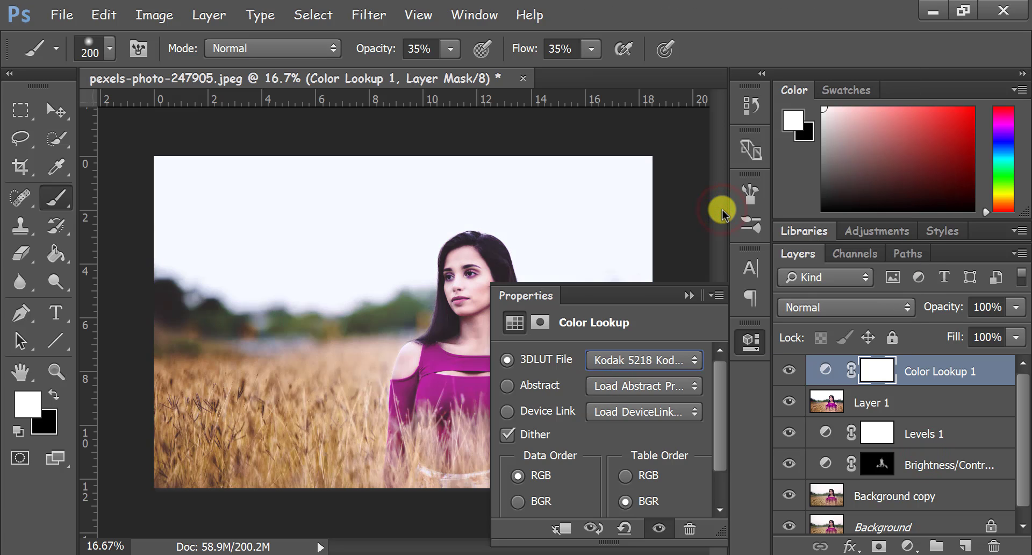
{"action": "left_click", "coordinate": [686, 360]}
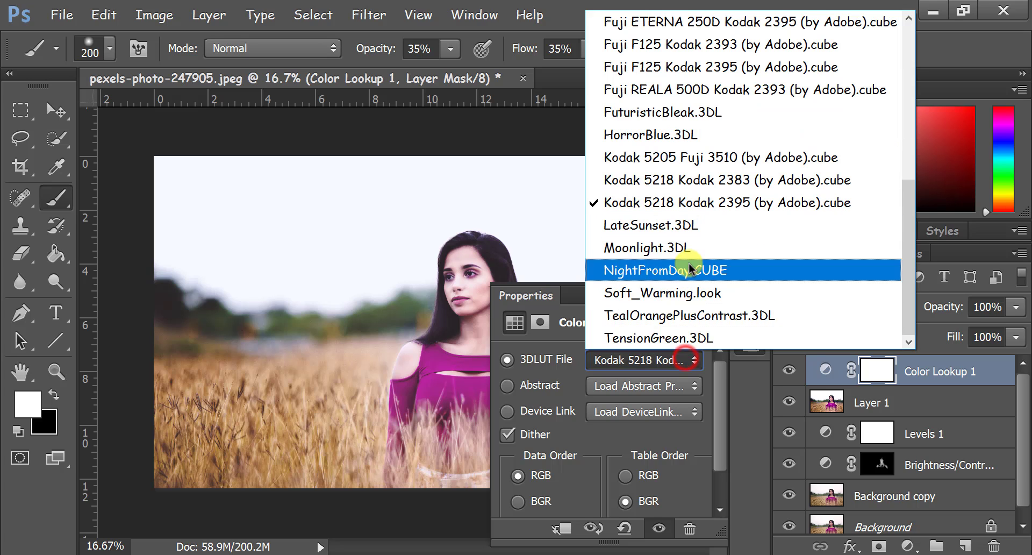
{"action": "left_click", "coordinate": [679, 247]}
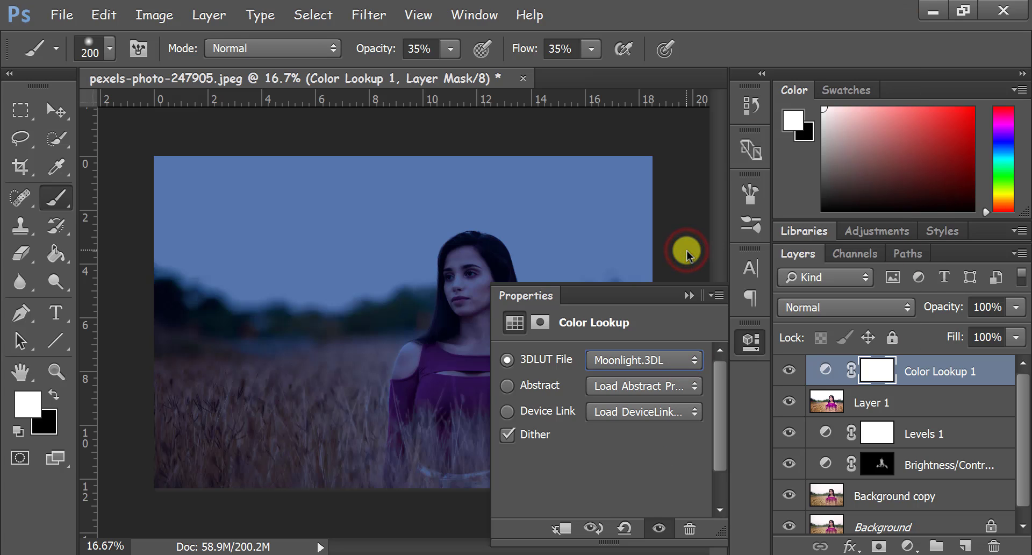
{"action": "left_click", "coordinate": [744, 339]}
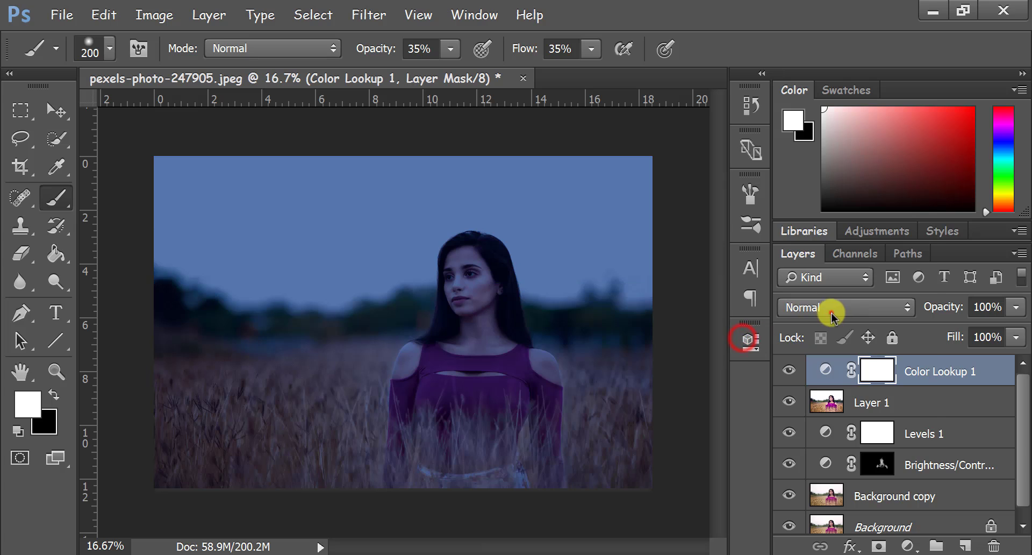
Step: Set the Color Lookup layer to Screen blend mode at 28% opacity
{"action": "left_click", "coordinate": [830, 307]}
{"action": "left_click", "coordinate": [835, 137]}
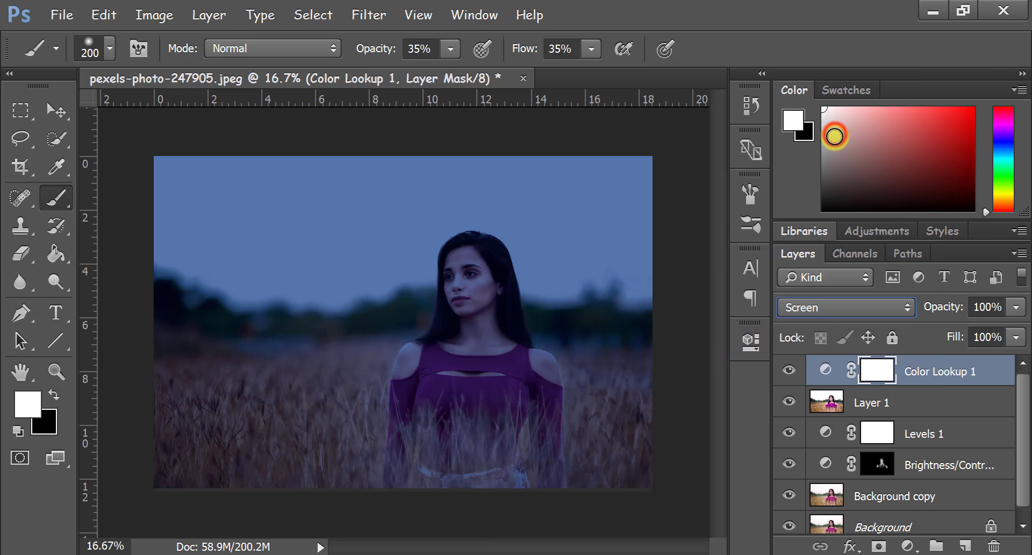
{"action": "left_click", "coordinate": [1015, 307]}
{"action": "left_click", "coordinate": [946, 331]}
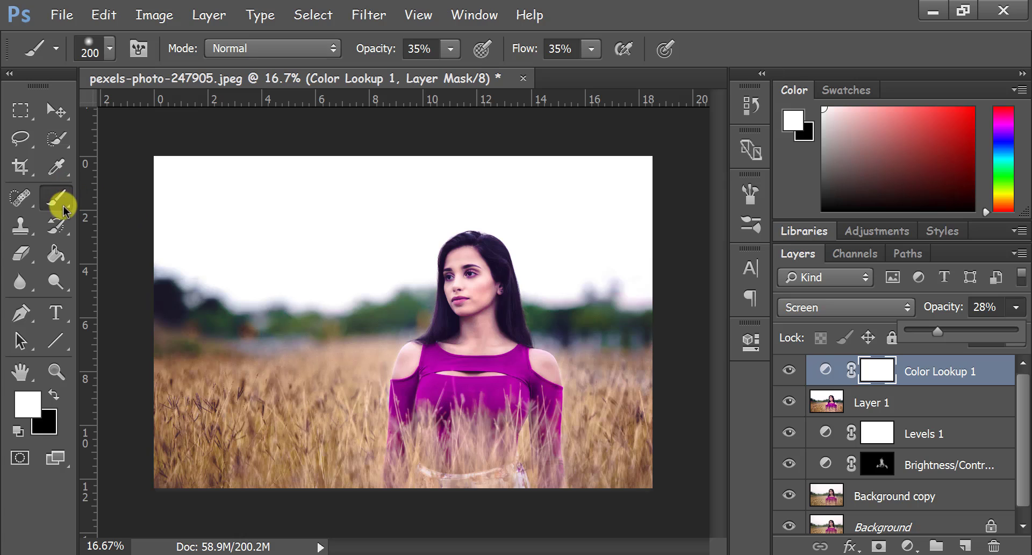
Step: Paint black on the Color Lookup 1 mask over the woman's face, neck and shoulders
{"action": "left_click", "coordinate": [54, 397]}
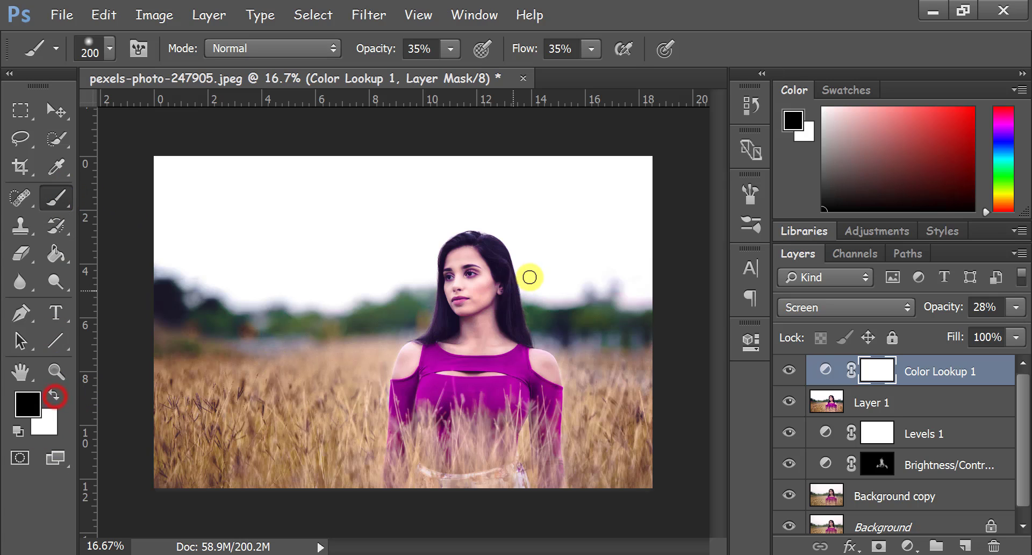
{"action": "left_click", "coordinate": [462, 264]}
{"action": "mouse_move", "coordinate": [492, 338]}
{"action": "left_mouse_down"}
{"action": "mouse_move", "coordinate": [455, 319]}
{"action": "mouse_move", "coordinate": [478, 310]}
{"action": "mouse_move", "coordinate": [488, 322]}
{"action": "mouse_move", "coordinate": [403, 363]}
{"action": "left_mouse_up"}
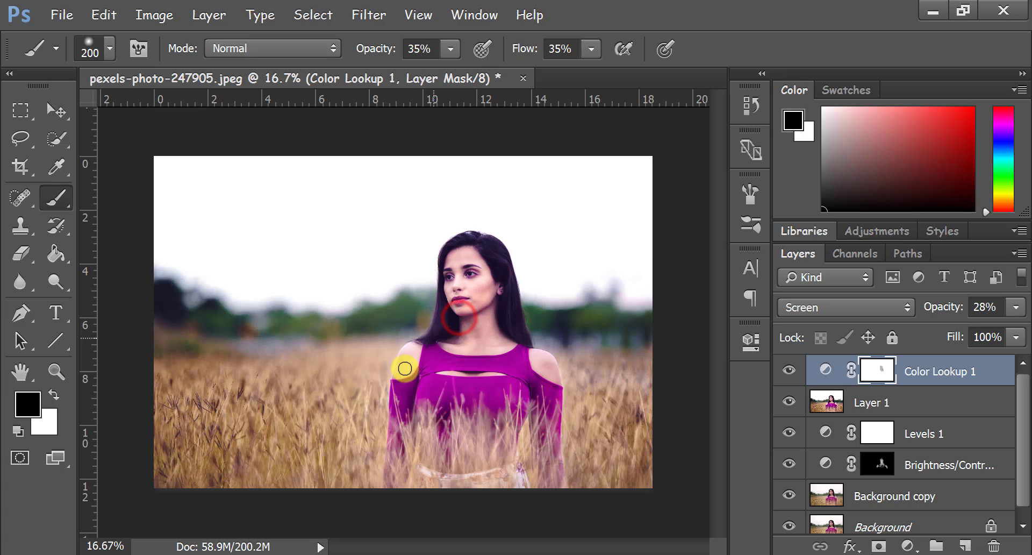
{"action": "mouse_move", "coordinate": [481, 334]}
{"action": "left_mouse_down"}
{"action": "mouse_move", "coordinate": [509, 332]}
{"action": "mouse_move", "coordinate": [548, 355]}
{"action": "left_mouse_up"}
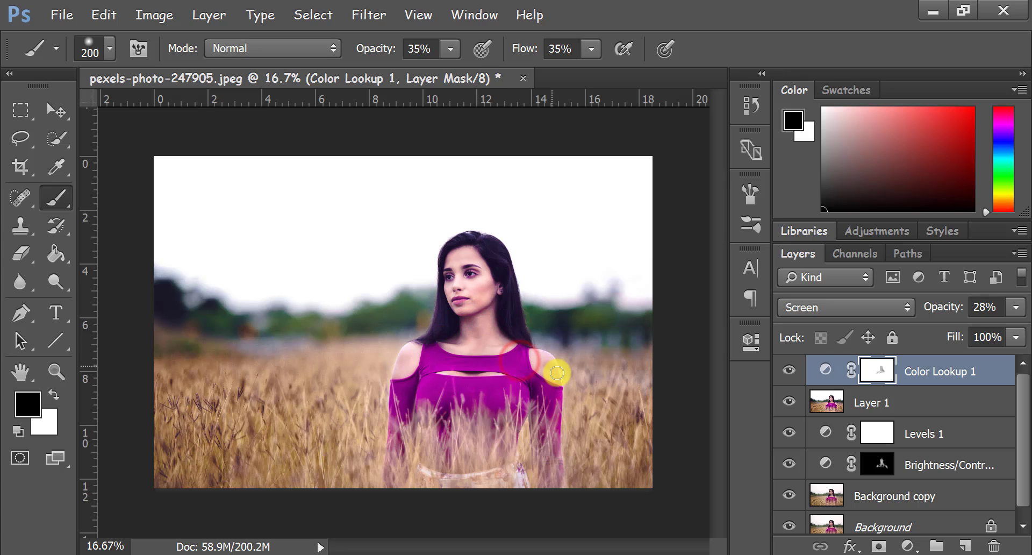
{"action": "left_click", "coordinate": [908, 545]}
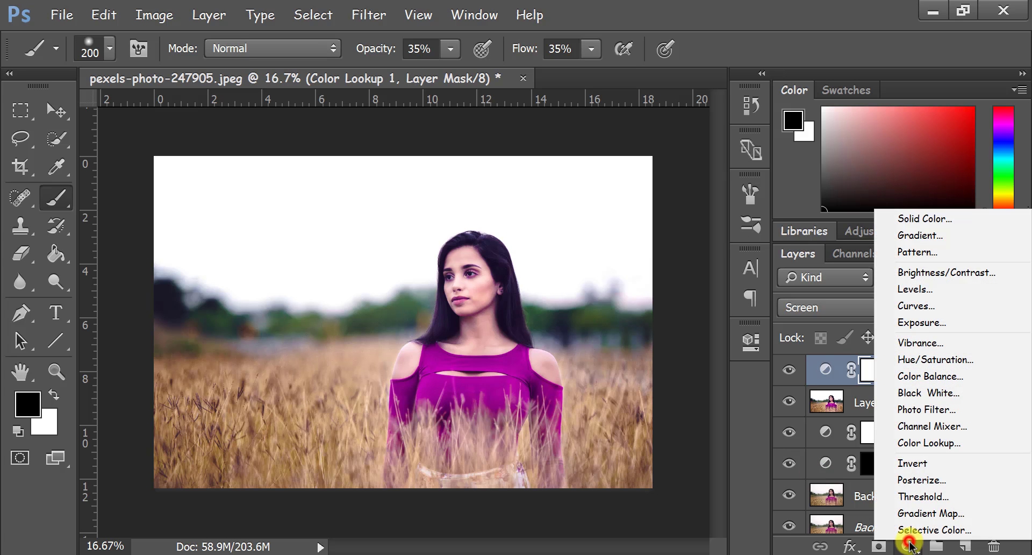
Step: Add a dark navy Color Fill layer using colour 041f45
{"action": "left_click", "coordinate": [925, 218]}
{"action": "left_click_drag", "start_coordinate": [740, 170], "coordinate": [741, 202]}
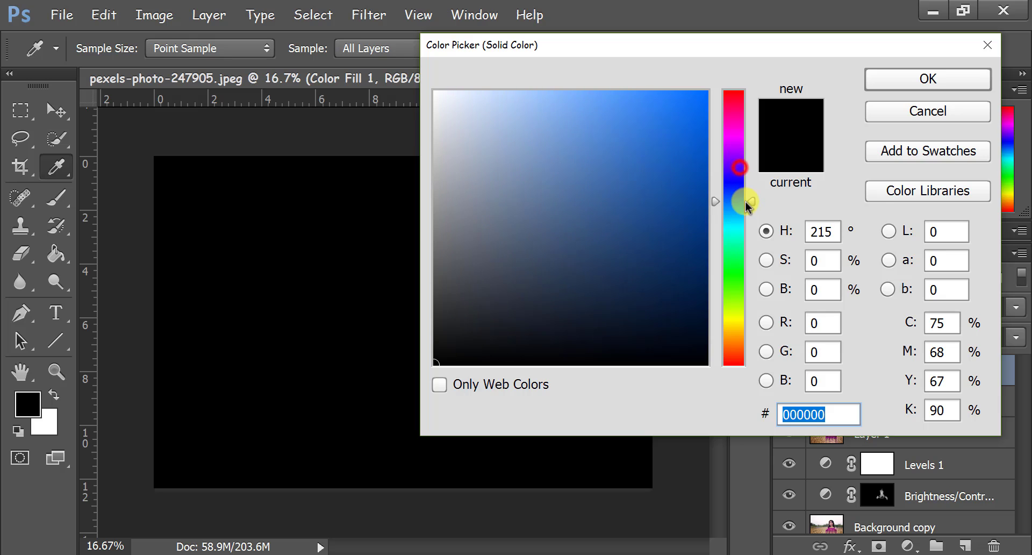
{"action": "left_click", "coordinate": [675, 236]}
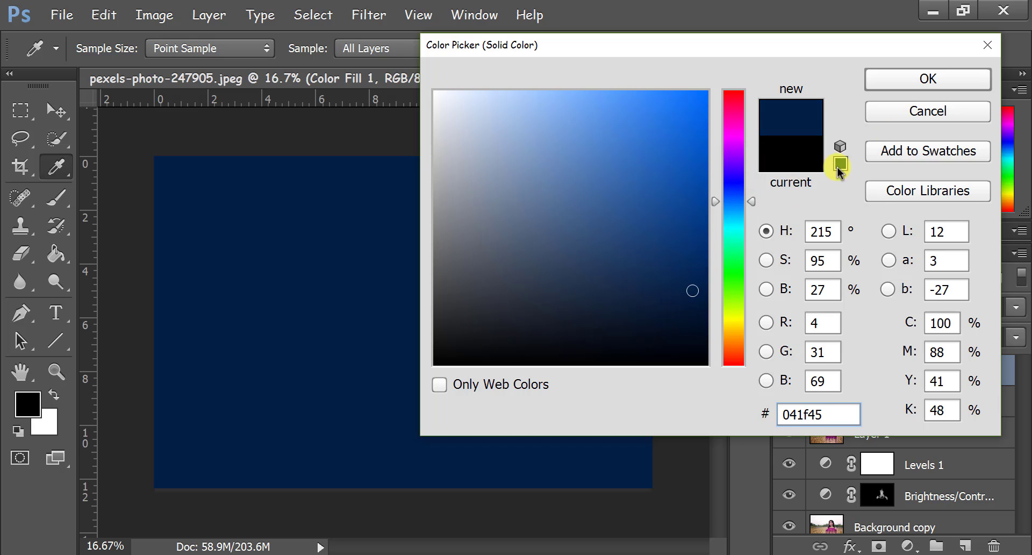
{"action": "left_click", "coordinate": [914, 79]}
Step: Blend Color Fill 1 in Exclusion mode at 36% opacity
{"action": "left_click", "coordinate": [808, 314]}
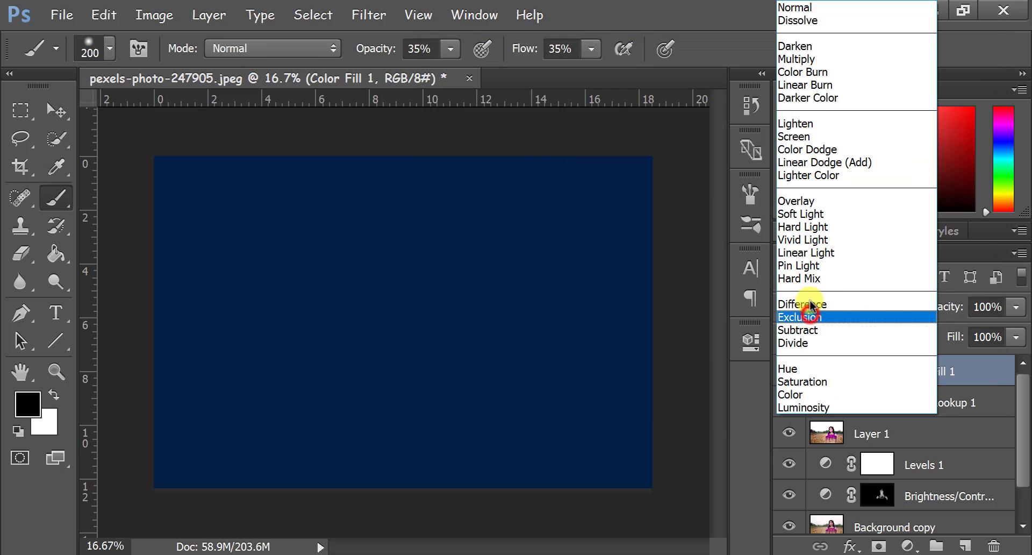
{"action": "left_click", "coordinate": [871, 319]}
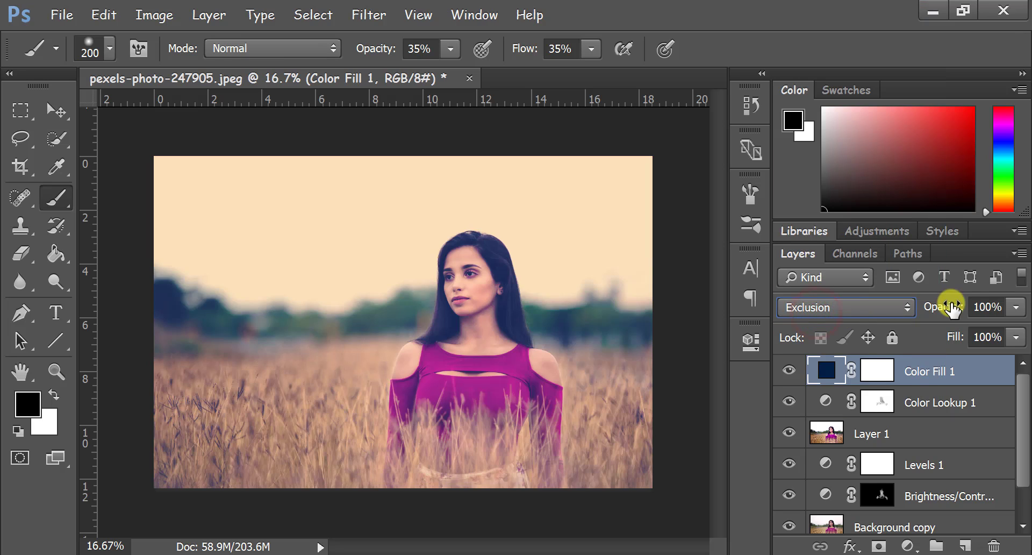
{"action": "left_click", "coordinate": [1016, 309]}
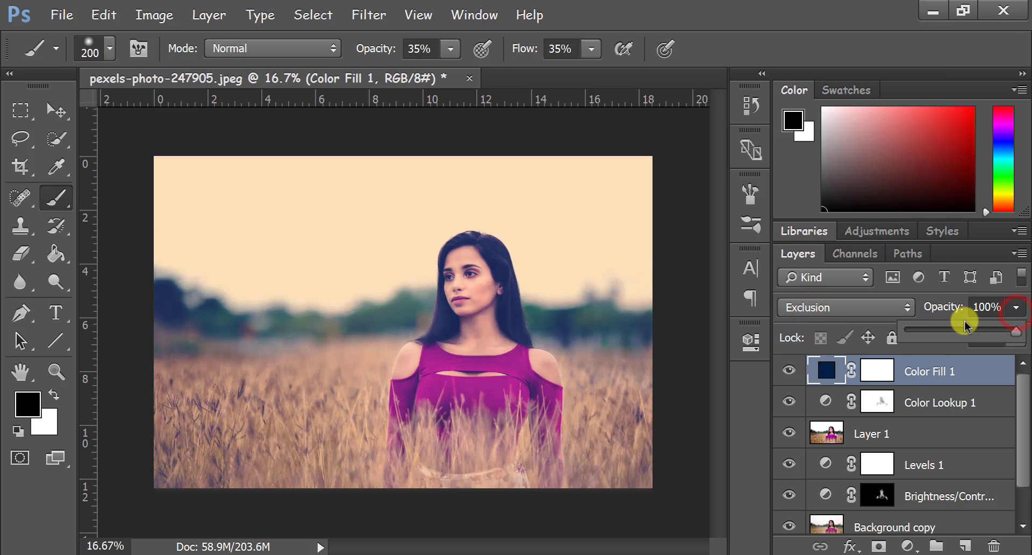
{"action": "left_click_drag", "start_coordinate": [949, 336], "coordinate": [945, 331]}
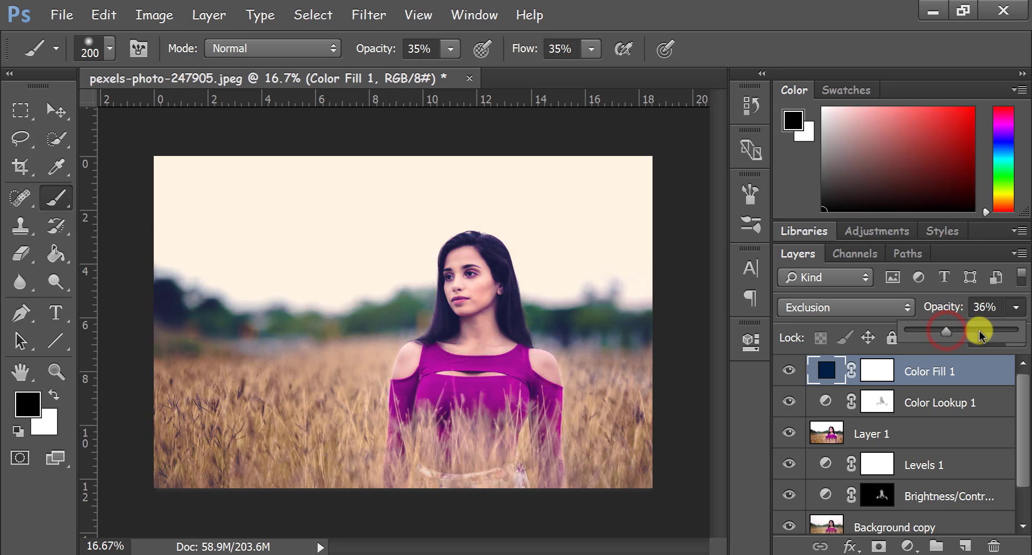
{"action": "left_click", "coordinate": [1013, 308]}
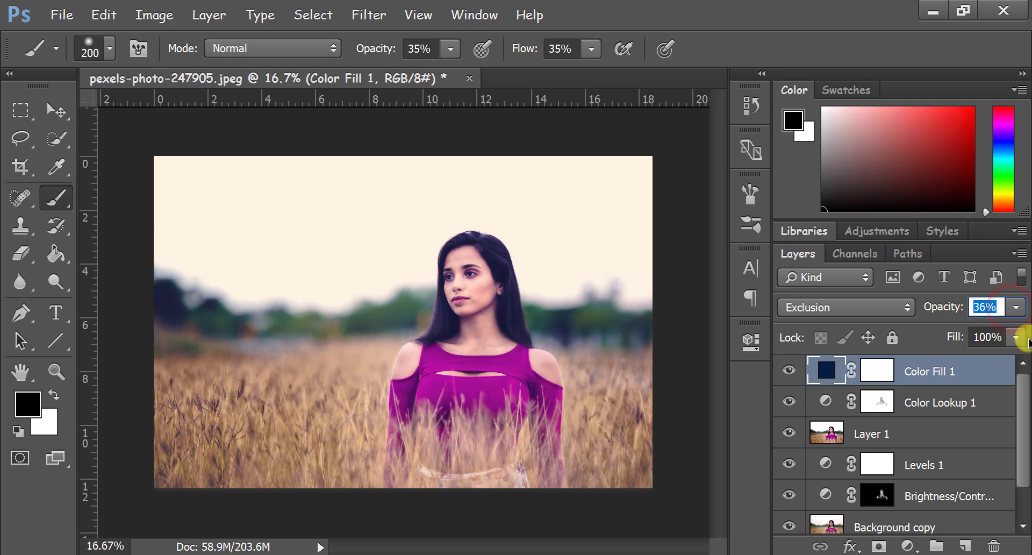
Step: Add a Levels layer with the black-point and midtone input sliders pulled slightly right
{"action": "left_click", "coordinate": [907, 546]}
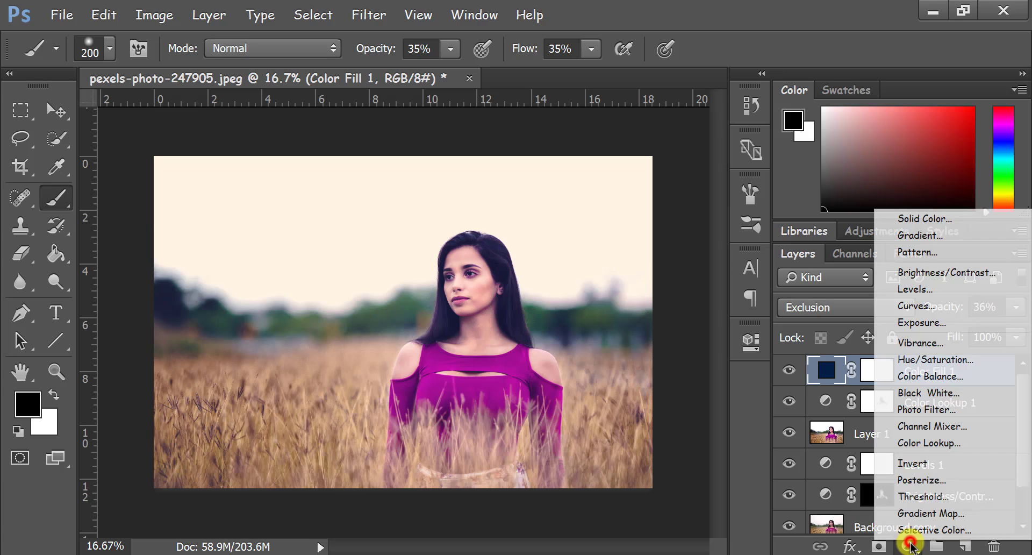
{"action": "left_click", "coordinate": [916, 290]}
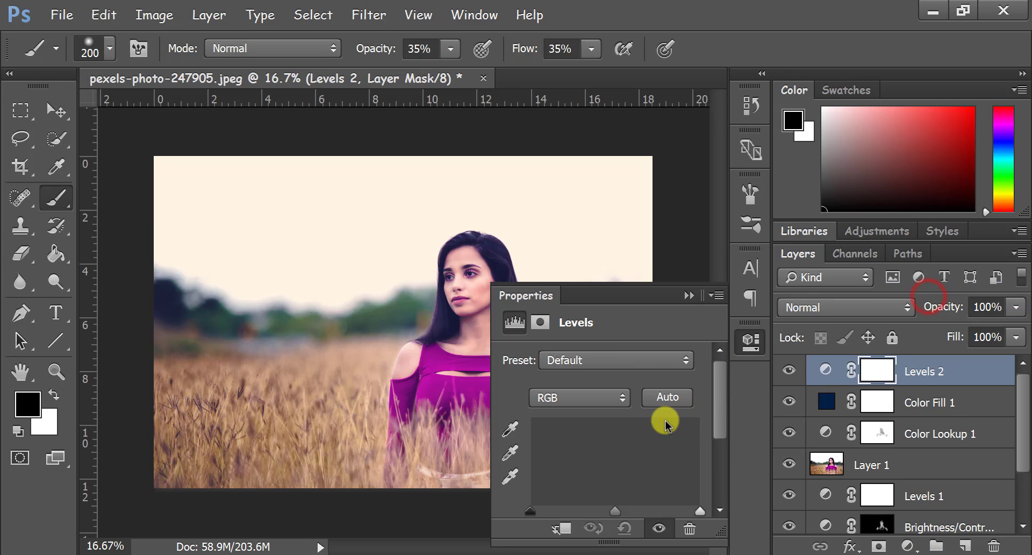
{"action": "scroll", "coordinate": [653, 415], "scroll_direction": "down", "scroll_amount": 1}
{"action": "left_click_drag", "start_coordinate": [615, 493], "coordinate": [613, 498]}
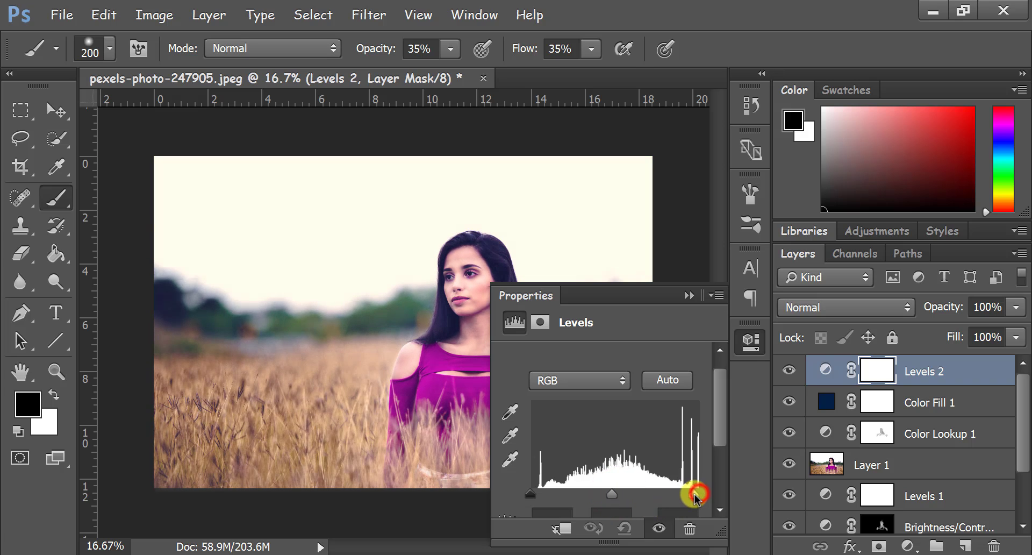
{"action": "left_click_drag", "start_coordinate": [530, 495], "coordinate": [545, 500]}
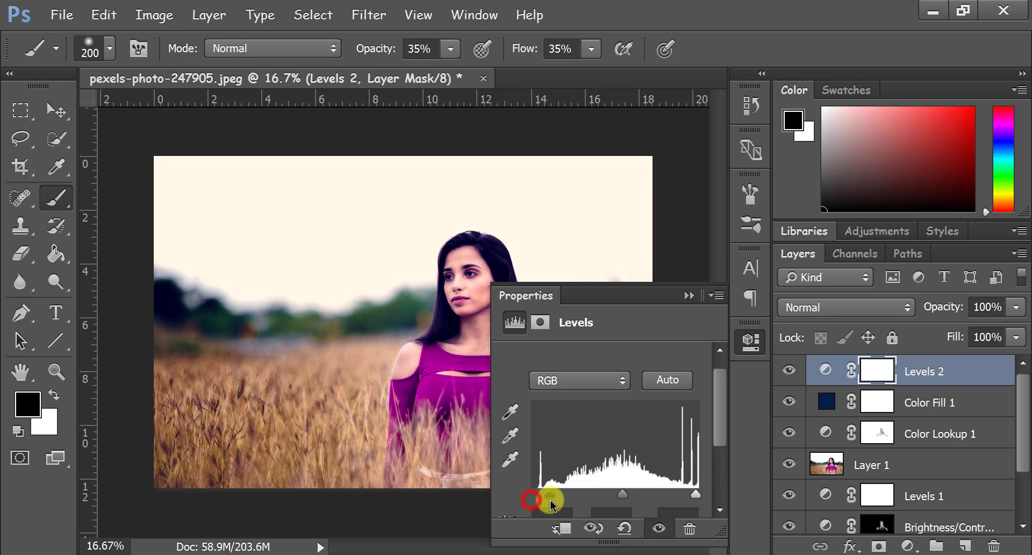
{"action": "left_click", "coordinate": [749, 348]}
{"action": "scroll", "coordinate": [880, 394], "scroll_direction": "down", "scroll_amount": 1}
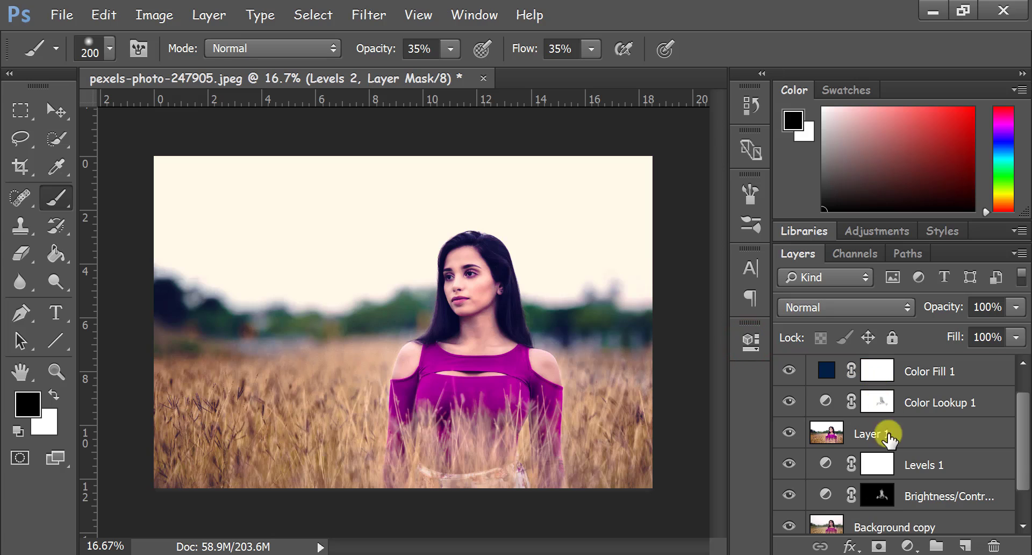
Step: Add an Exposure layer with Offset +0.0056 and Gamma Correction 1.07
{"action": "left_click", "coordinate": [906, 545]}
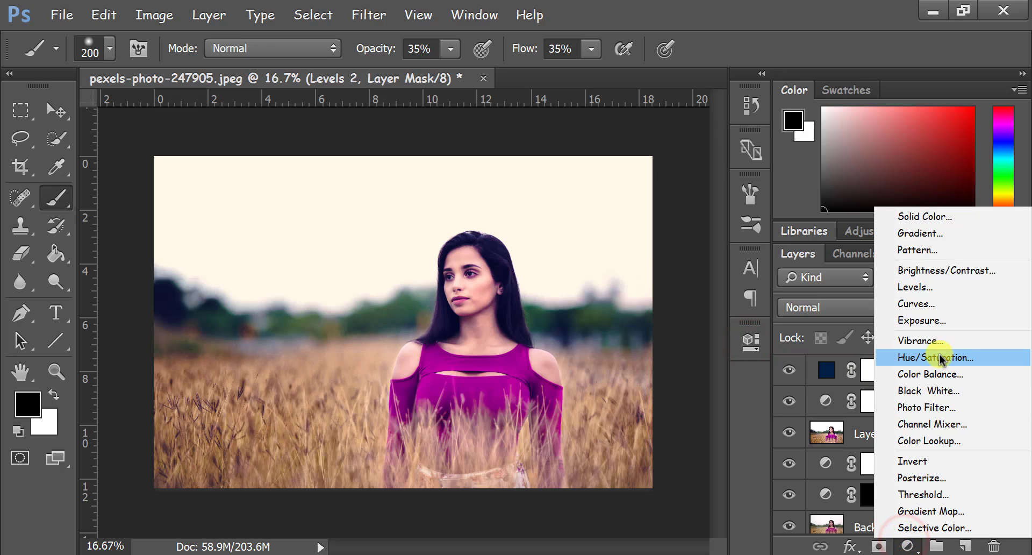
{"action": "left_click", "coordinate": [917, 321]}
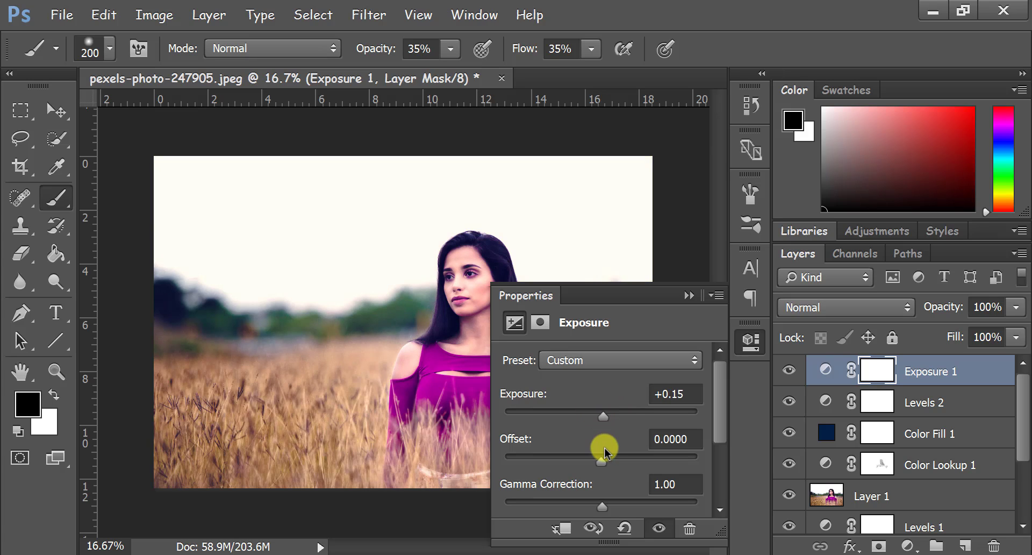
{"action": "left_click_drag", "start_coordinate": [601, 463], "coordinate": [602, 461]}
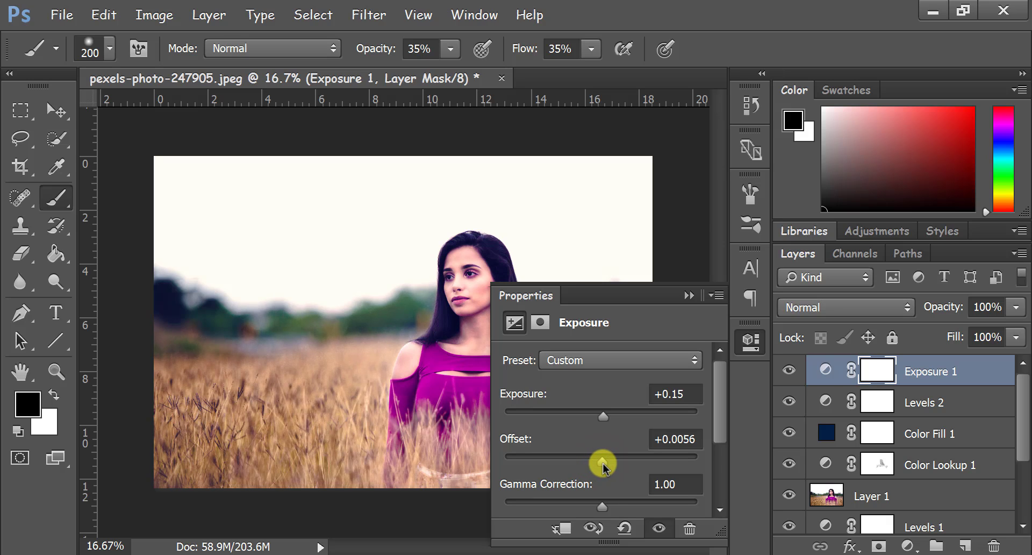
{"action": "left_click_drag", "start_coordinate": [604, 507], "coordinate": [599, 507]}
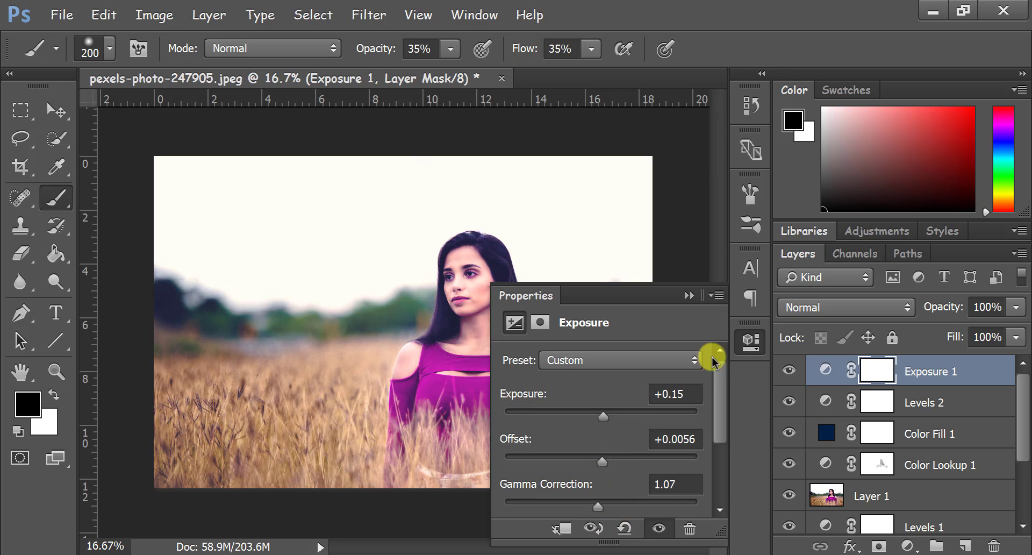
{"action": "left_click", "coordinate": [755, 341]}
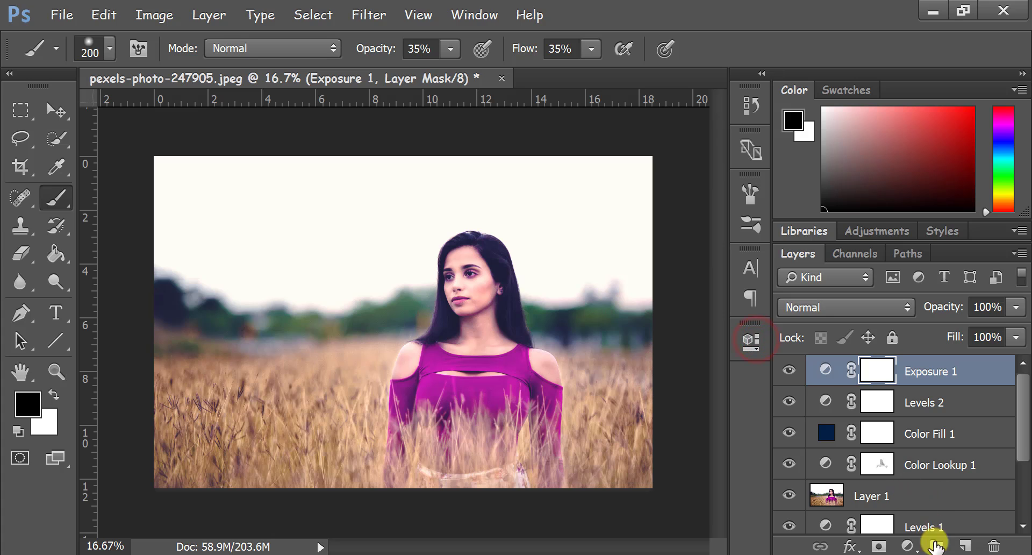
Step: Add a Vibrance layer set to Vibrance -3 and Saturation -4
{"action": "left_click", "coordinate": [907, 546]}
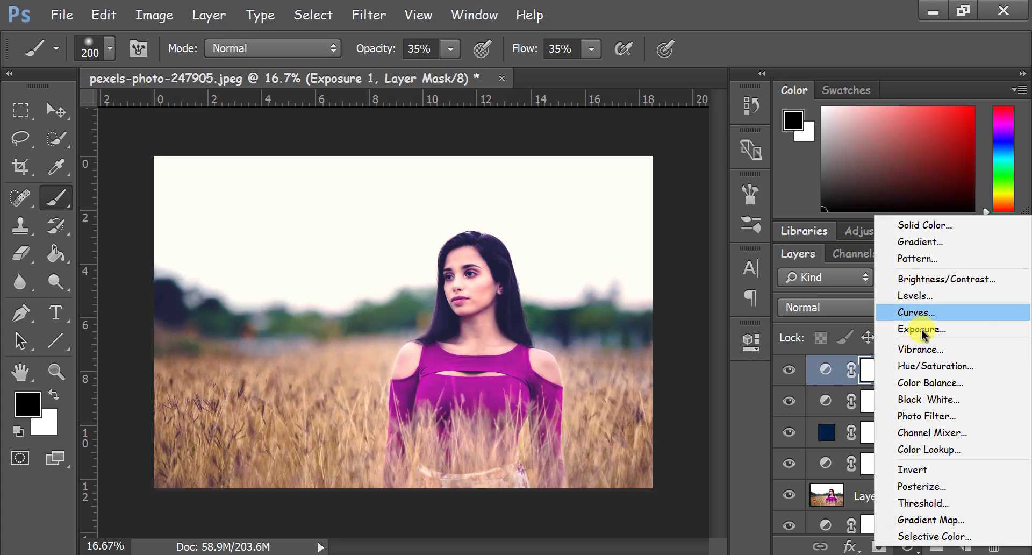
{"action": "left_click", "coordinate": [921, 349]}
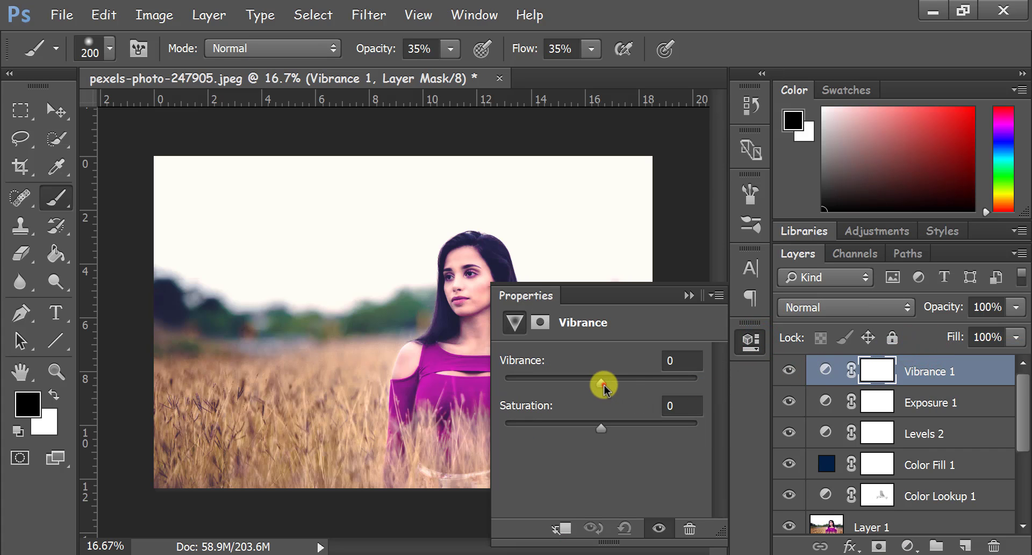
{"action": "mouse_move", "coordinate": [603, 383]}
{"action": "left_mouse_down"}
{"action": "mouse_move", "coordinate": [610, 390]}
{"action": "mouse_move", "coordinate": [598, 390]}
{"action": "left_mouse_up"}
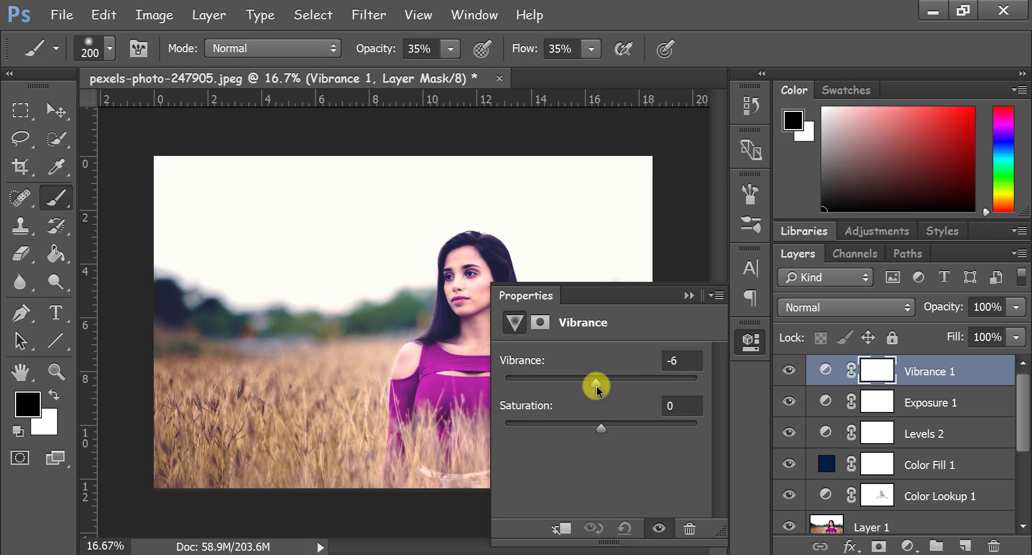
{"action": "left_click", "coordinate": [607, 428]}
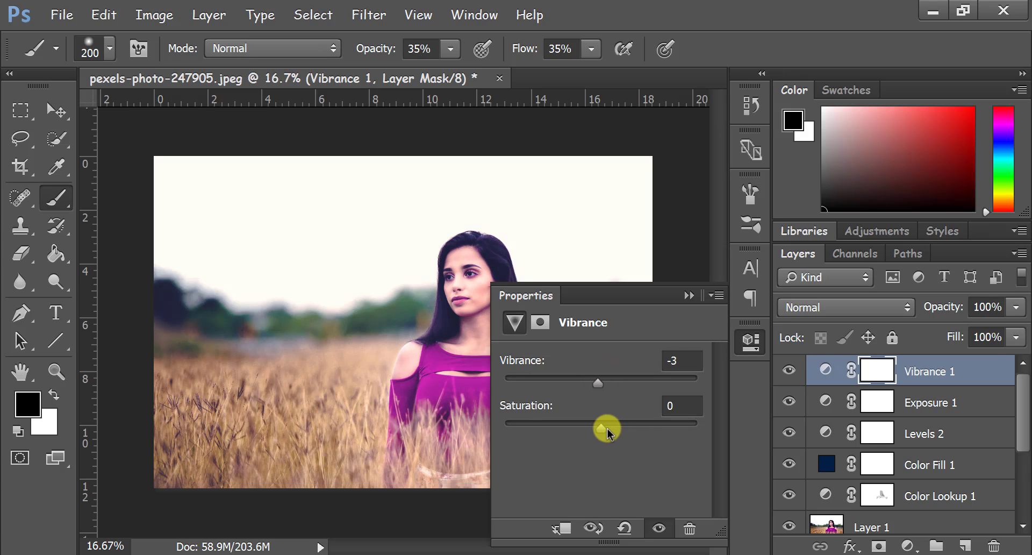
{"action": "left_click_drag", "start_coordinate": [604, 434], "coordinate": [592, 430]}
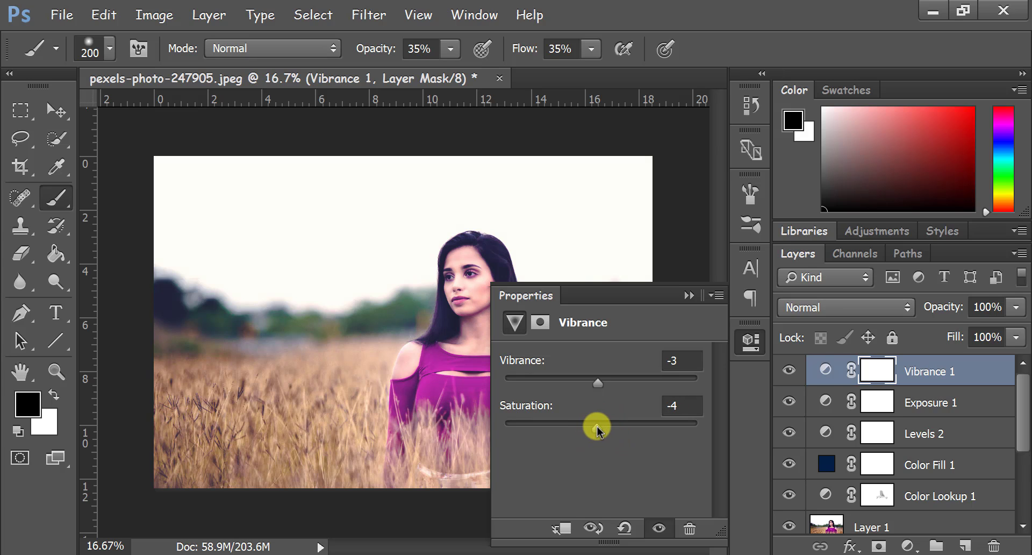
{"action": "left_click", "coordinate": [751, 341]}
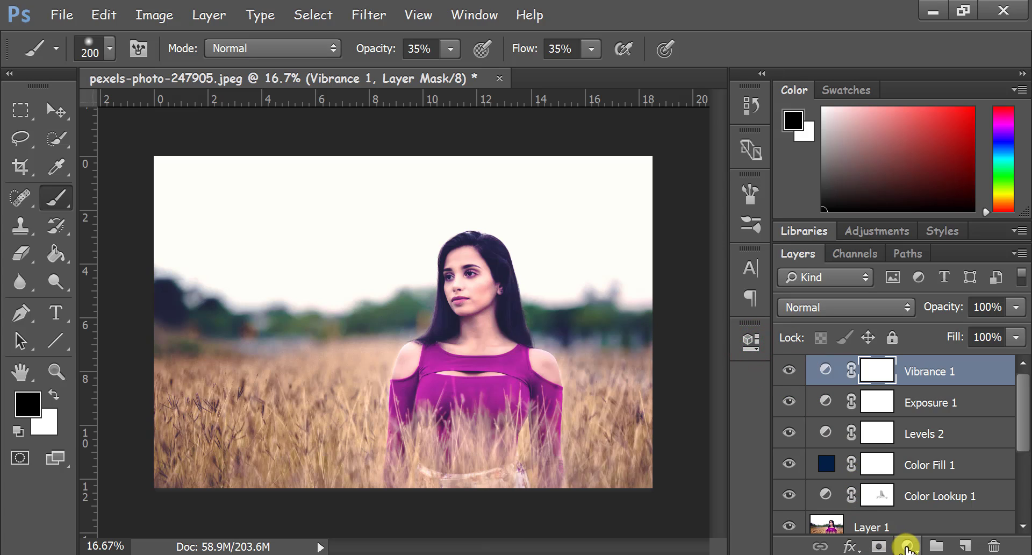
Step: Add a Brightness/Contrast layer set to Contrast 9 and Brightness 52
{"action": "left_click", "coordinate": [906, 547]}
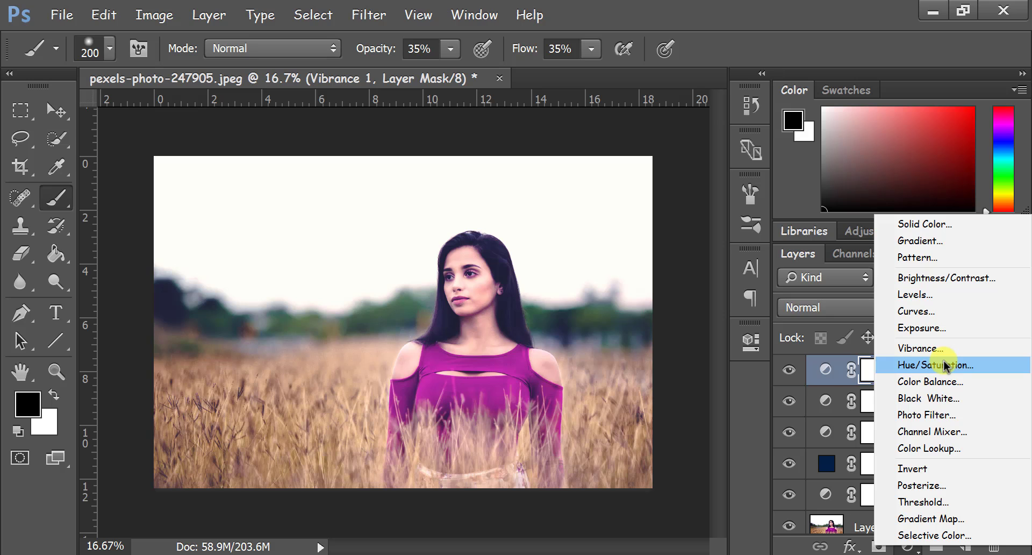
{"action": "left_click", "coordinate": [947, 277]}
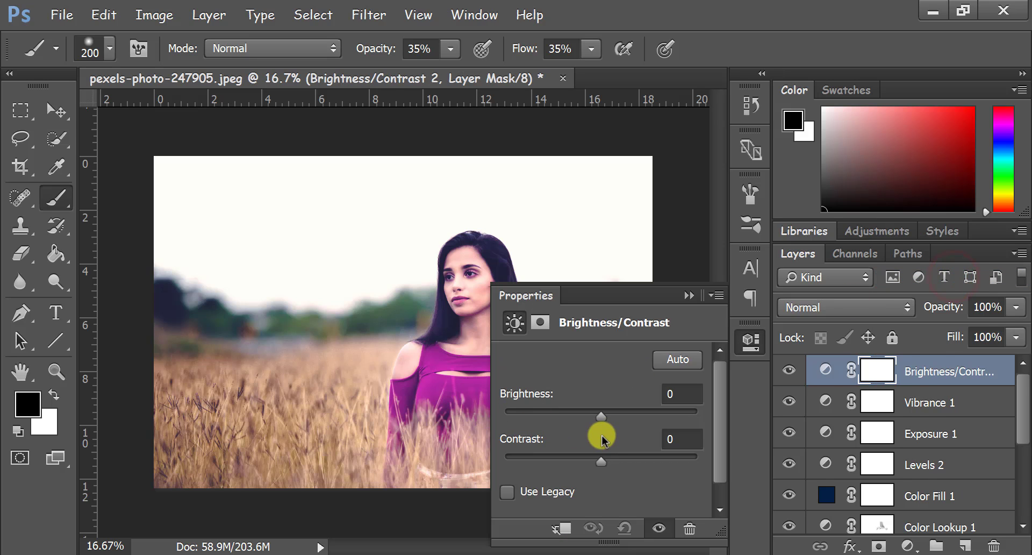
{"action": "mouse_move", "coordinate": [600, 462]}
{"action": "left_mouse_down"}
{"action": "mouse_move", "coordinate": [621, 467]}
{"action": "mouse_move", "coordinate": [610, 470]}
{"action": "left_mouse_up"}
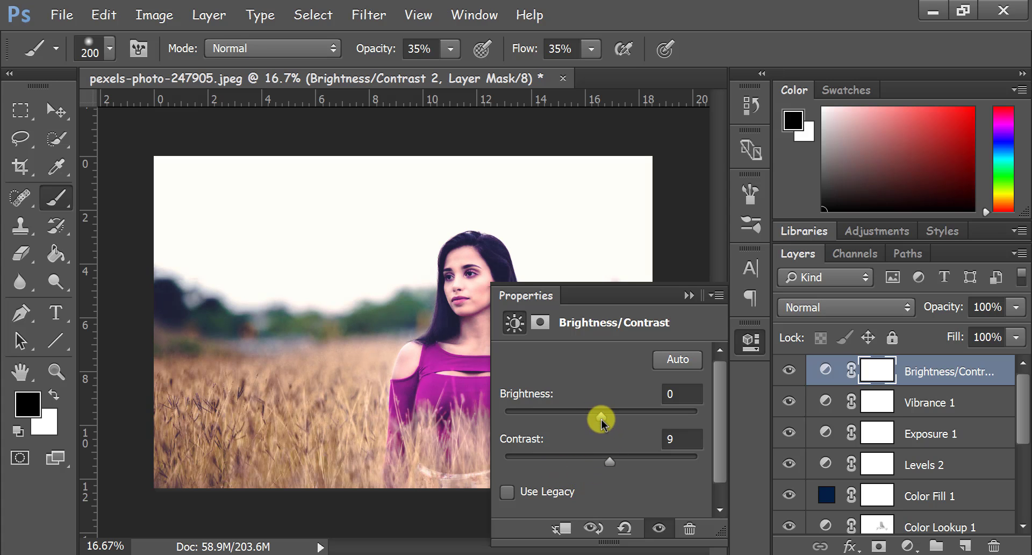
{"action": "left_click_drag", "start_coordinate": [602, 423], "coordinate": [633, 427]}
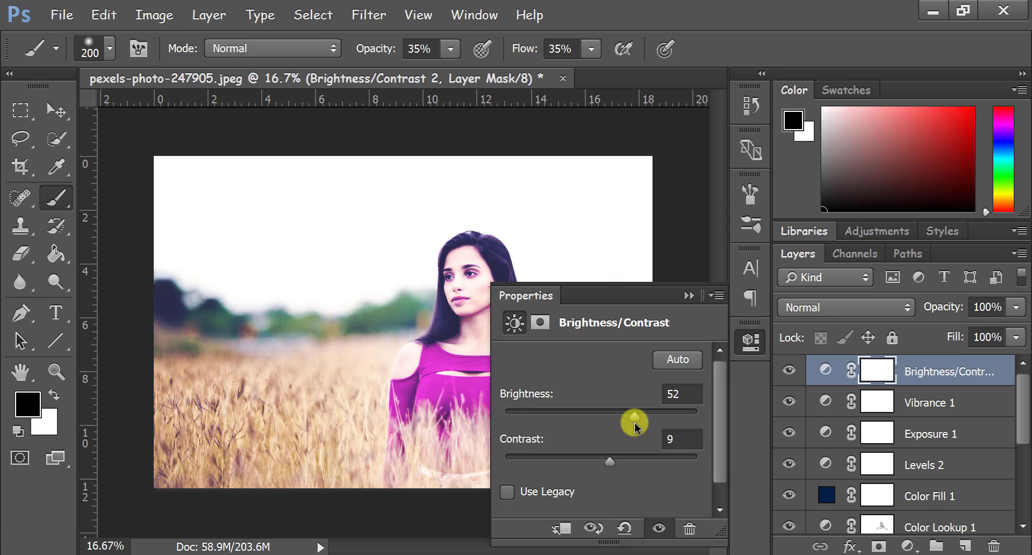
Step: Invert the Brightness/Contrast 2 mask and paint the brightening back onto the face and neck in white
{"action": "key", "text": "ctrl+i"}
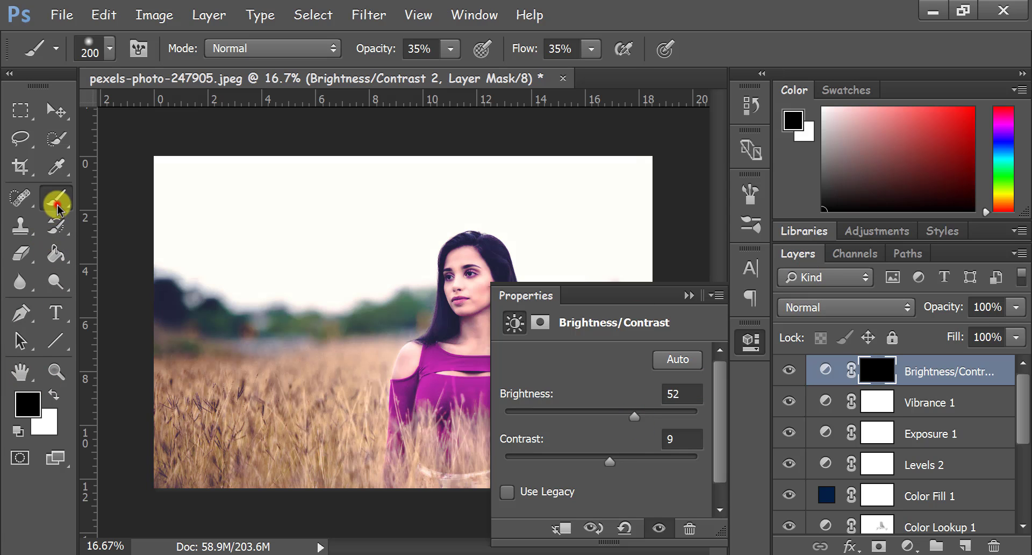
{"action": "left_click", "coordinate": [54, 395]}
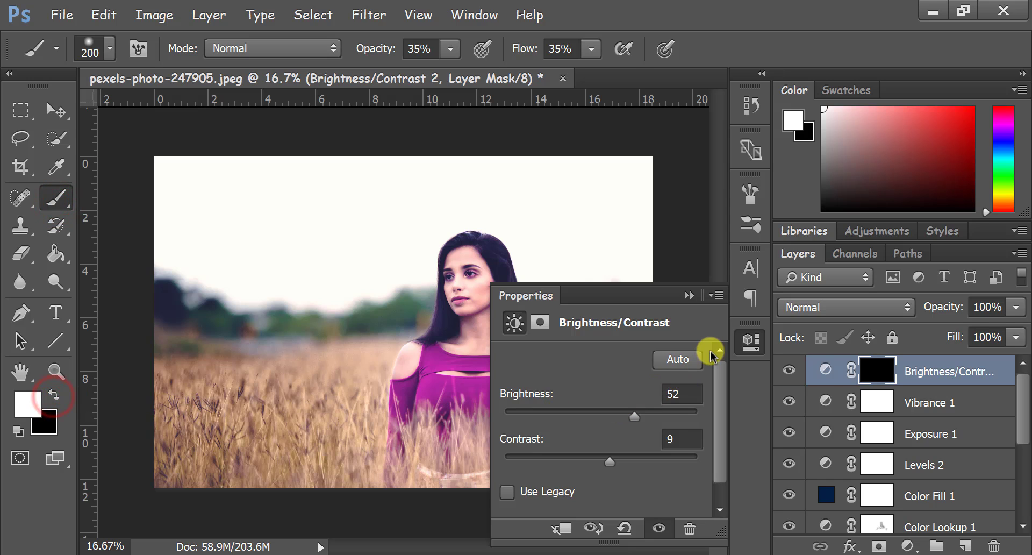
{"action": "left_click", "coordinate": [750, 341]}
{"action": "mouse_move", "coordinate": [469, 274]}
{"action": "left_mouse_down"}
{"action": "mouse_move", "coordinate": [472, 303]}
{"action": "mouse_move", "coordinate": [465, 265]}
{"action": "mouse_move", "coordinate": [456, 283]}
{"action": "mouse_move", "coordinate": [472, 265]}
{"action": "mouse_move", "coordinate": [486, 298]}
{"action": "mouse_move", "coordinate": [467, 337]}
{"action": "mouse_move", "coordinate": [466, 308]}
{"action": "mouse_move", "coordinate": [450, 352]}
{"action": "mouse_move", "coordinate": [430, 342]}
{"action": "mouse_move", "coordinate": [408, 371]}
{"action": "mouse_move", "coordinate": [392, 369]}
{"action": "mouse_move", "coordinate": [406, 341]}
{"action": "mouse_move", "coordinate": [532, 362]}
{"action": "mouse_move", "coordinate": [529, 352]}
{"action": "mouse_move", "coordinate": [548, 369]}
{"action": "left_mouse_up"}
{"action": "left_click_drag", "start_coordinate": [493, 330], "coordinate": [486, 309]}
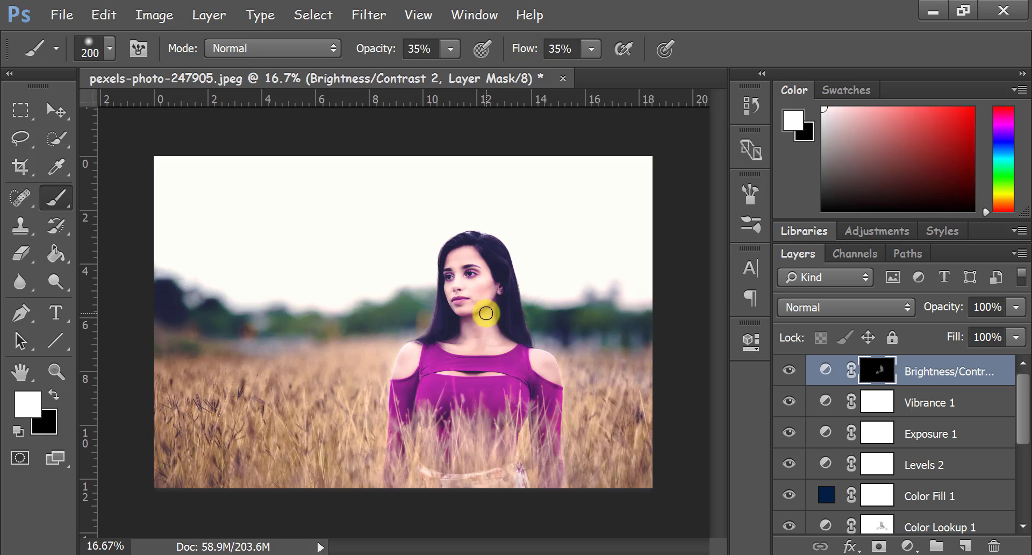
Step: Lower the Brightness/Contrast 2 layer's opacity to 38%
{"action": "left_click_drag", "start_coordinate": [951, 312], "coordinate": [920, 318]}
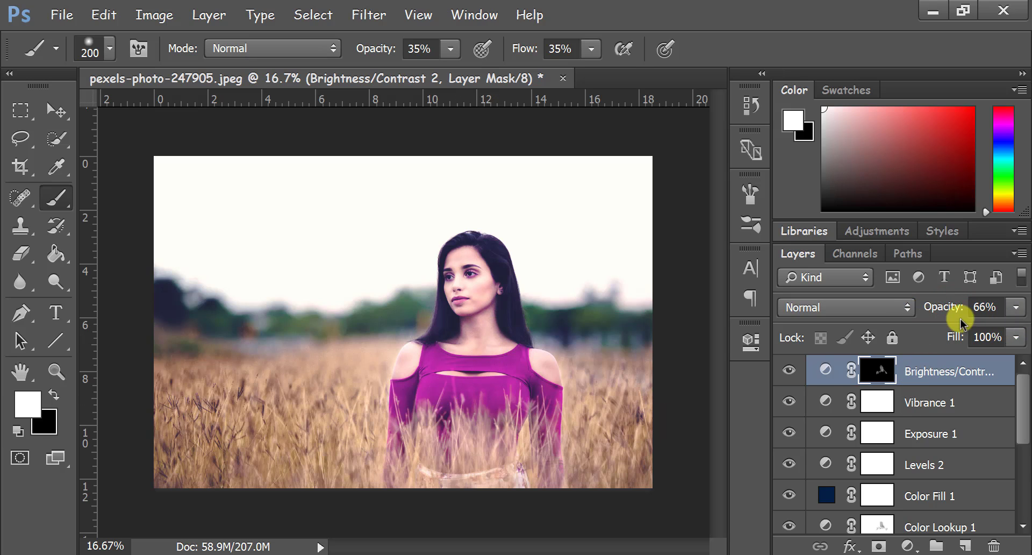
{"action": "mouse_move", "coordinate": [937, 309]}
{"action": "left_mouse_down"}
{"action": "mouse_move", "coordinate": [916, 309]}
{"action": "mouse_move", "coordinate": [953, 316]}
{"action": "mouse_move", "coordinate": [944, 318]}
{"action": "left_mouse_up"}
{"action": "scroll", "coordinate": [951, 376], "scroll_direction": "down", "scroll_amount": 1}
{"action": "scroll", "coordinate": [948, 393], "scroll_direction": "down", "scroll_amount": 1}
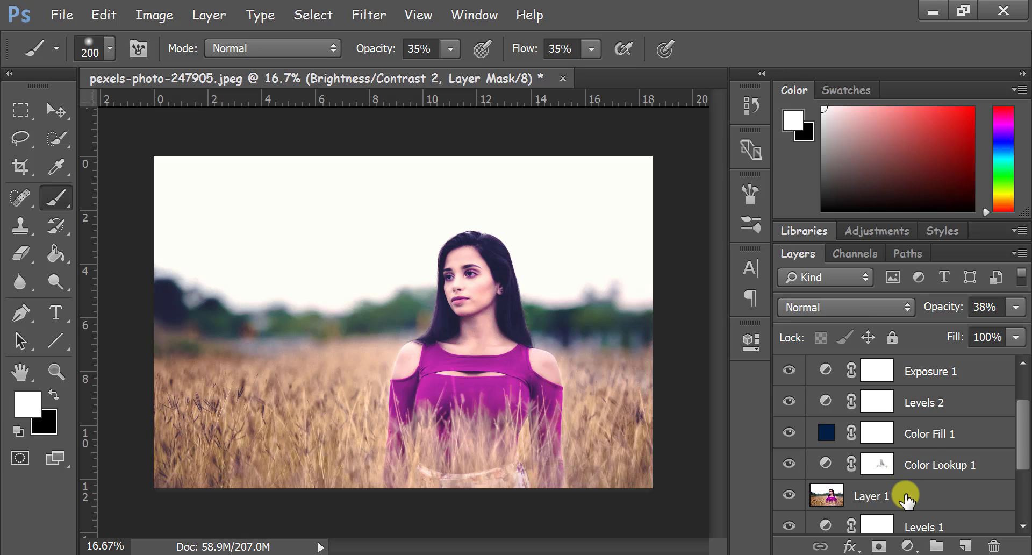
Step: Select Layer 1 and the adjustment layers, then stamp the visible layers into a new merged Layer 2
{"action": "left_click", "coordinate": [906, 498]}
{"action": "left_click", "coordinate": [932, 463], "text": "shift"}
{"action": "left_click", "coordinate": [935, 433], "text": "shift"}
{"action": "left_click", "coordinate": [936, 402], "text": "shift"}
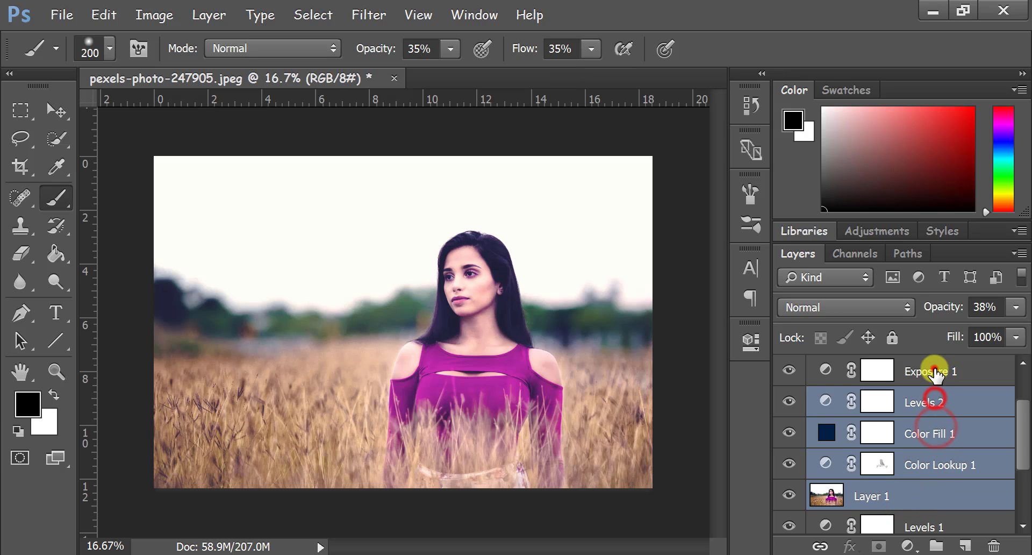
{"action": "left_click", "coordinate": [935, 371], "text": "shift"}
{"action": "scroll", "coordinate": [937, 400], "scroll_direction": "up", "scroll_amount": 2}
{"action": "left_click", "coordinate": [944, 403], "text": "shift"}
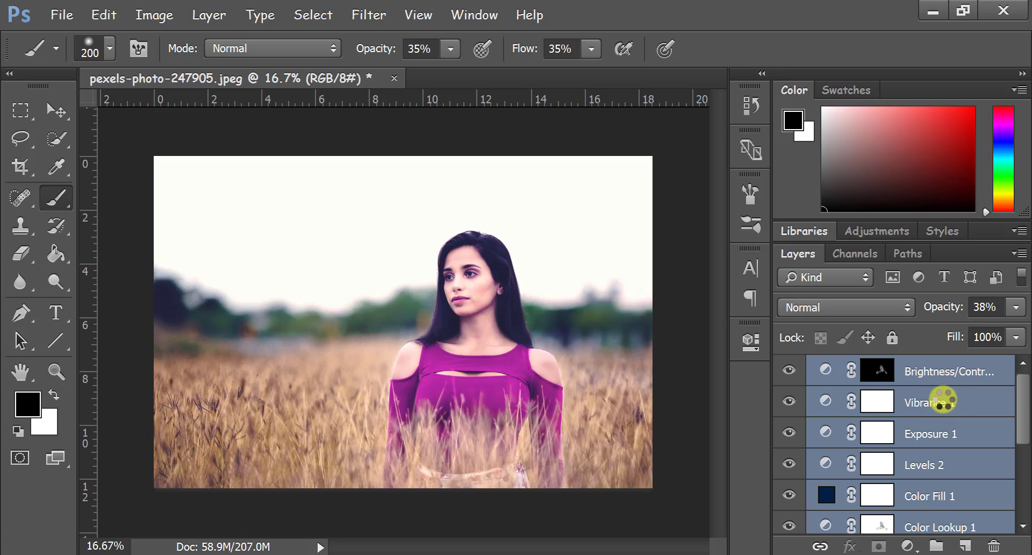
{"action": "key", "text": "ctrl+shift+alt+e"}
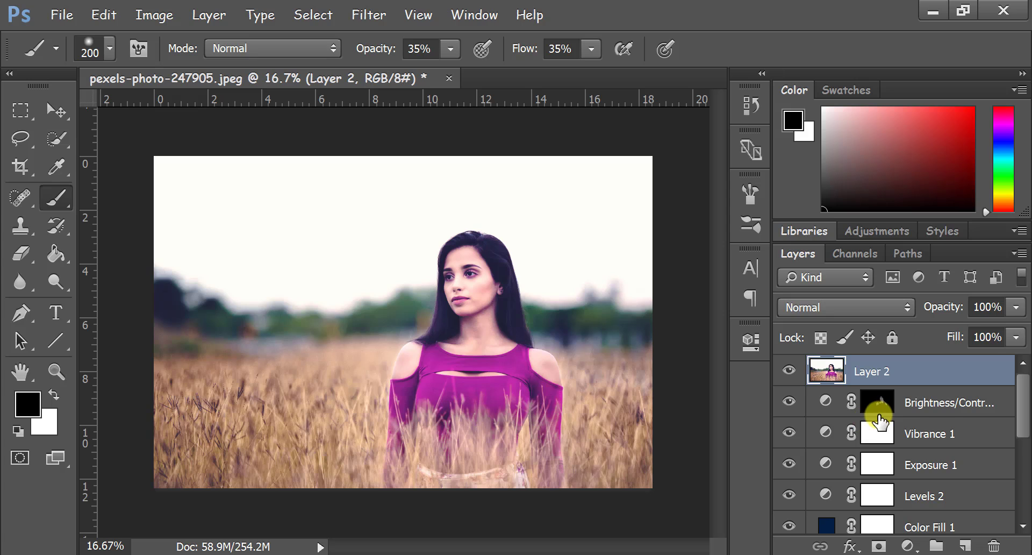
Step: Group Brightness/Contrast, Vibrance, Exposure, Levels 2, Color Fill and Color Lookup into Group 1, then select Layer 2
{"action": "left_click", "coordinate": [945, 411]}
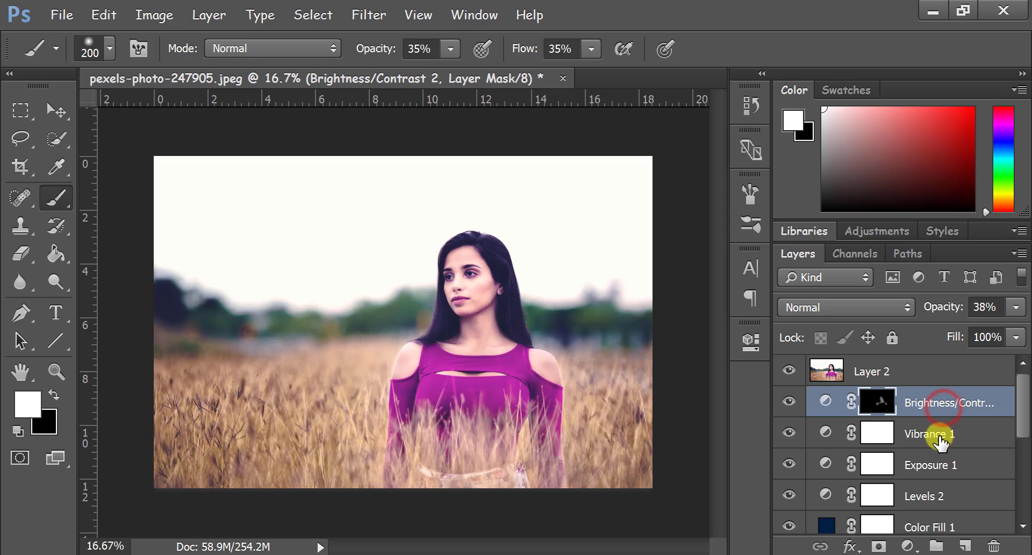
{"action": "left_click", "coordinate": [939, 432], "text": "shift"}
{"action": "left_click", "coordinate": [938, 458], "text": "shift"}
{"action": "left_click", "coordinate": [940, 497], "text": "shift"}
{"action": "scroll", "coordinate": [939, 492], "scroll_direction": "down", "scroll_amount": 2}
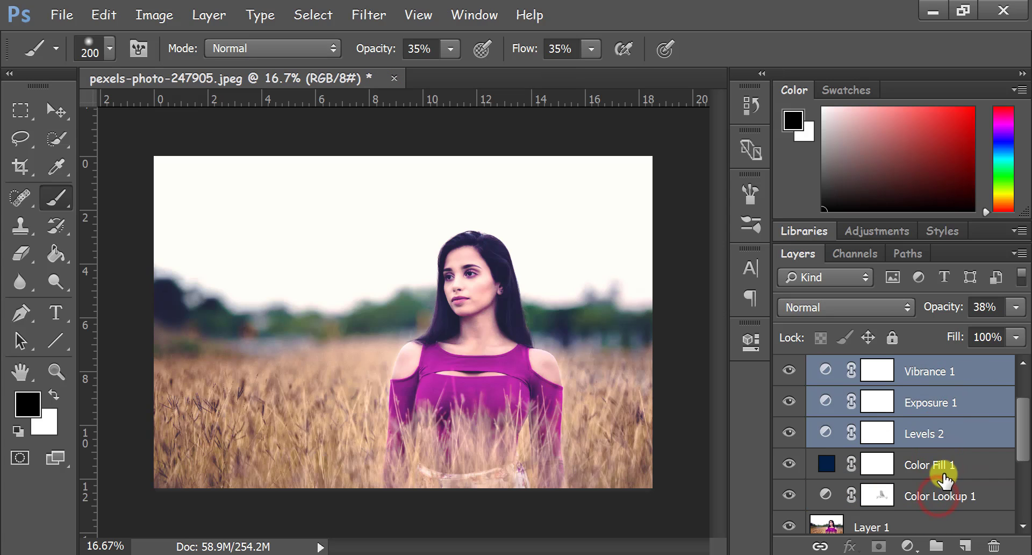
{"action": "left_click", "coordinate": [940, 463], "text": "shift"}
{"action": "left_click", "coordinate": [943, 497], "text": "shift"}
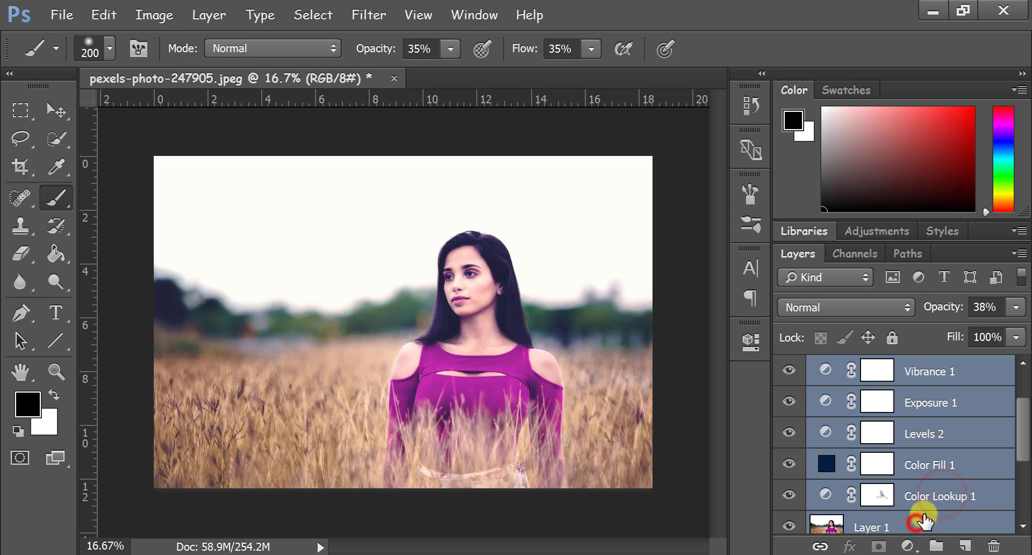
{"action": "mouse_move", "coordinate": [946, 452]}
{"action": "left_mouse_down"}
{"action": "mouse_move", "coordinate": [925, 527]}
{"action": "mouse_move", "coordinate": [943, 547]}
{"action": "left_mouse_up"}
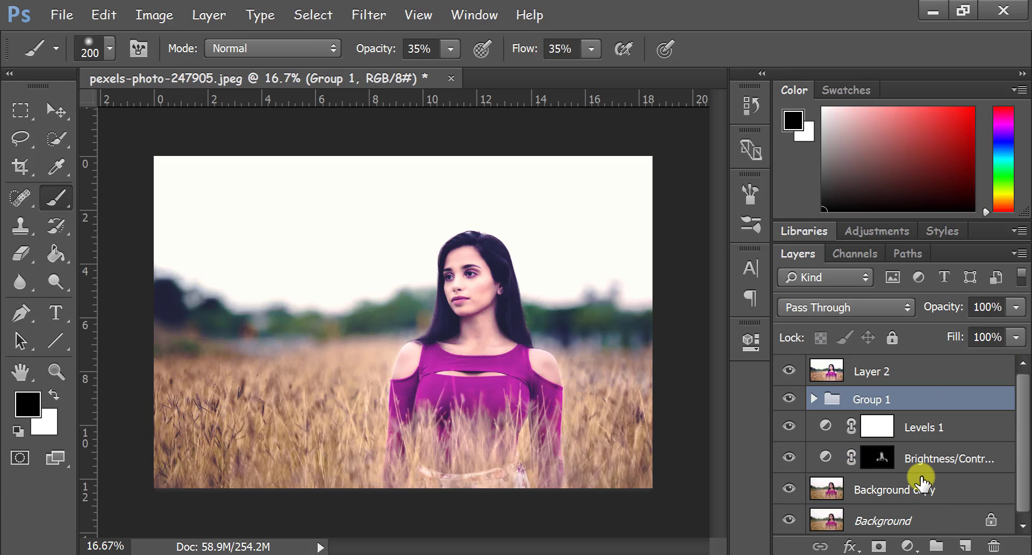
{"action": "left_click", "coordinate": [882, 371]}
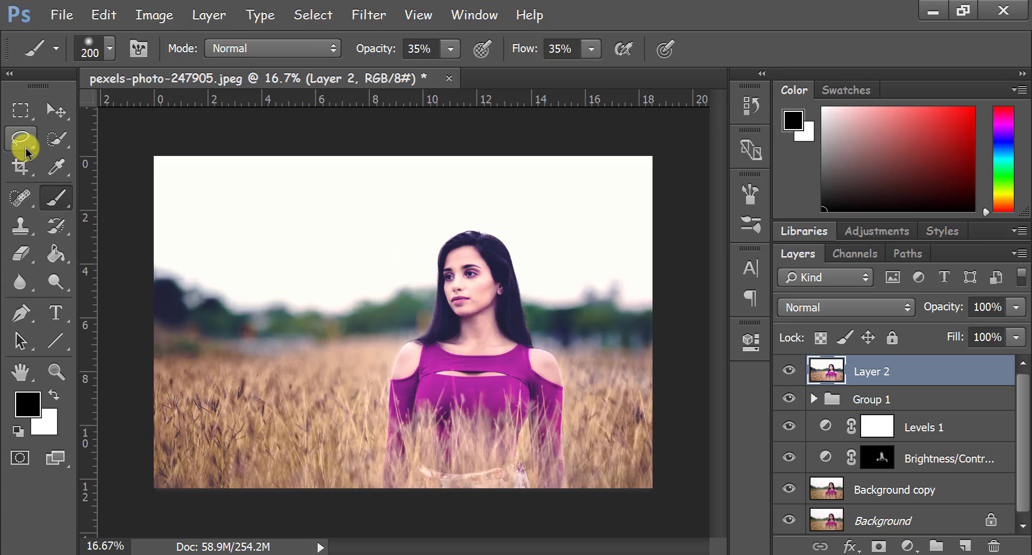
Step: Quick-select and delete the pale sky above the horizon from Layer 2, checking the cut-out
{"action": "left_click", "coordinate": [55, 142]}
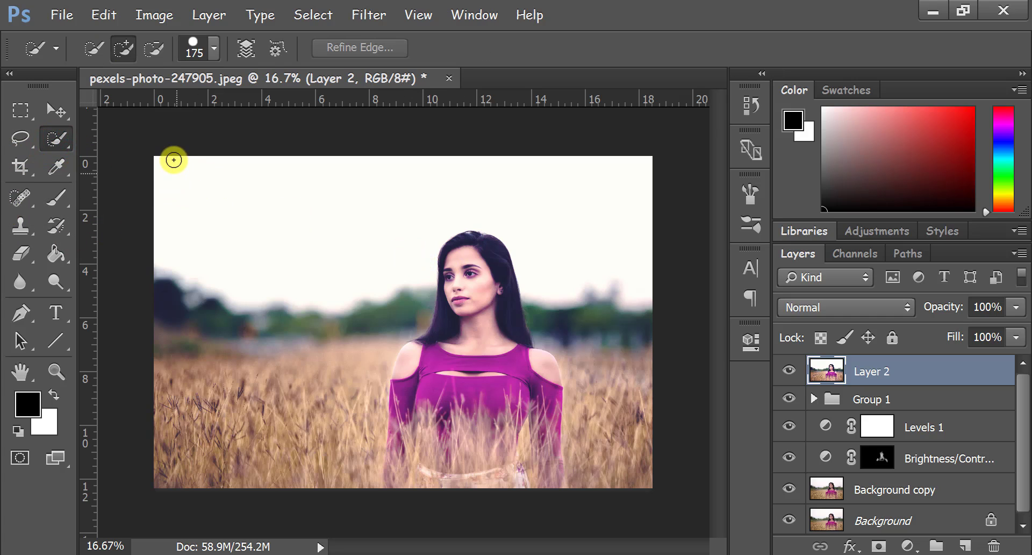
{"action": "mouse_move", "coordinate": [163, 173]}
{"action": "left_mouse_down"}
{"action": "mouse_move", "coordinate": [296, 281]}
{"action": "mouse_move", "coordinate": [376, 263]}
{"action": "mouse_move", "coordinate": [508, 204]}
{"action": "mouse_move", "coordinate": [589, 254]}
{"action": "left_mouse_up"}
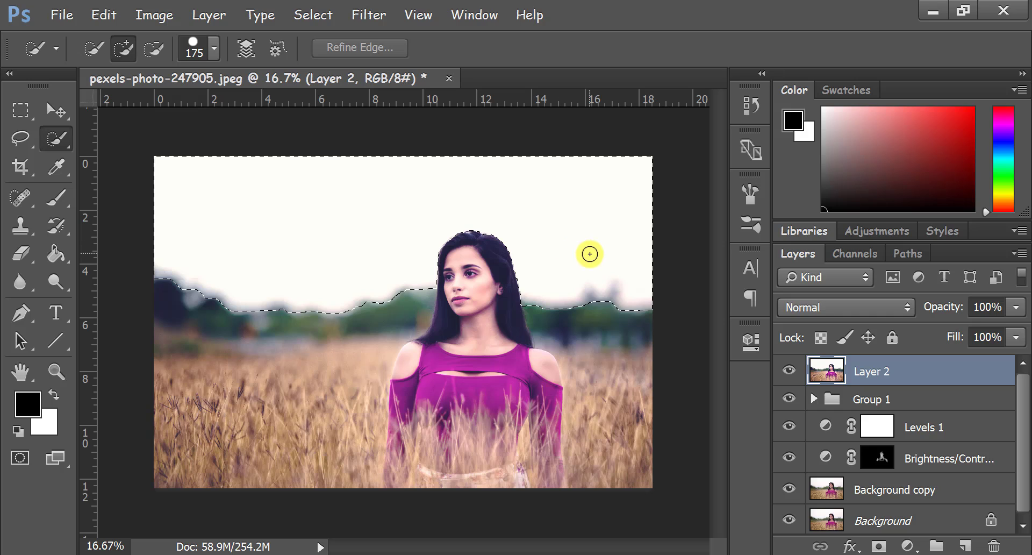
{"action": "key", "text": "Delete"}
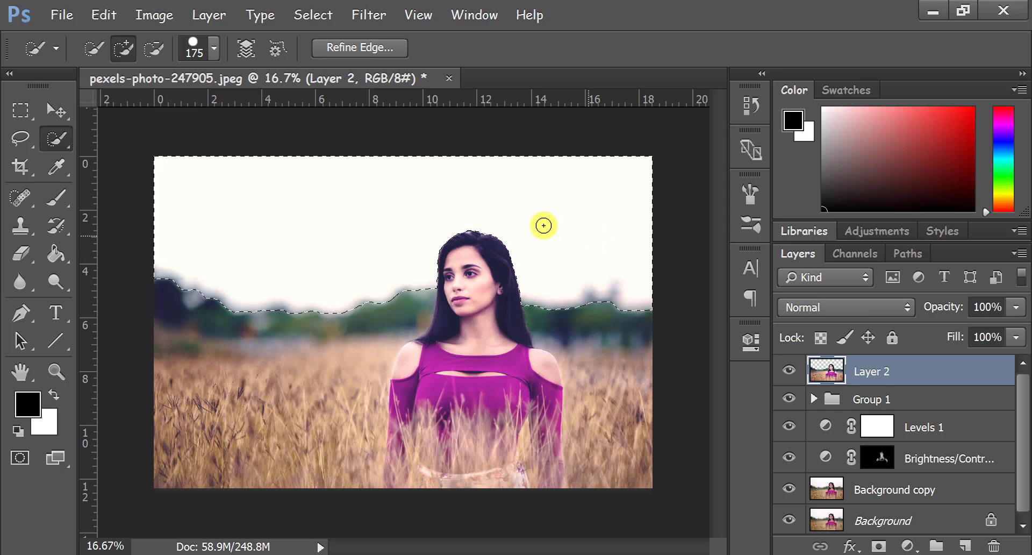
{"action": "left_click", "coordinate": [52, 114]}
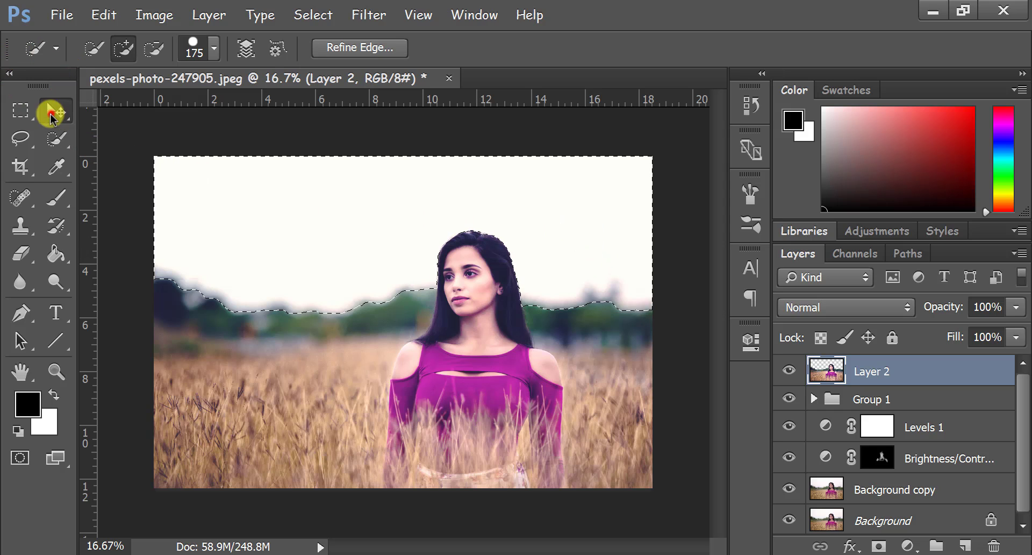
{"action": "left_click", "coordinate": [207, 222]}
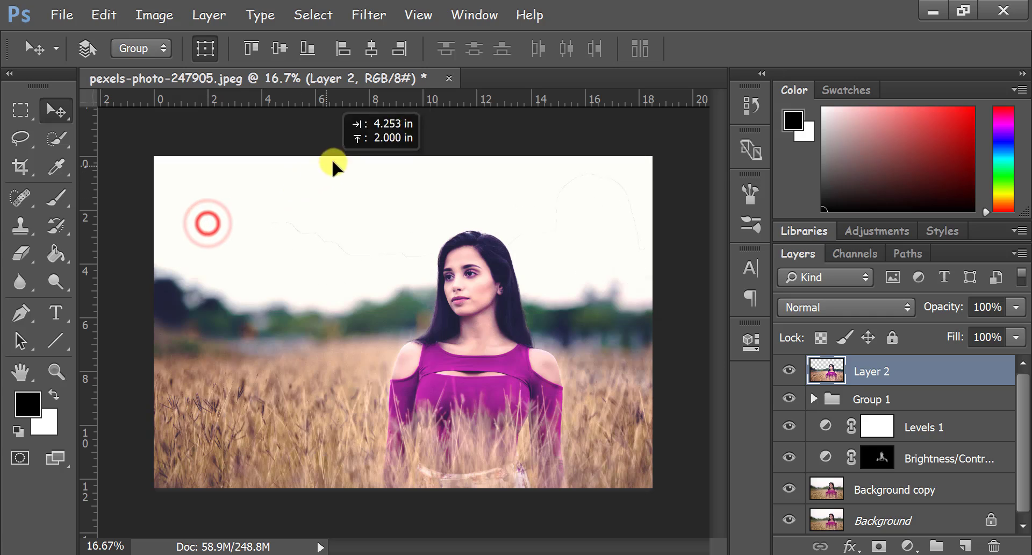
{"action": "left_click_drag", "start_coordinate": [334, 161], "coordinate": [374, 140]}
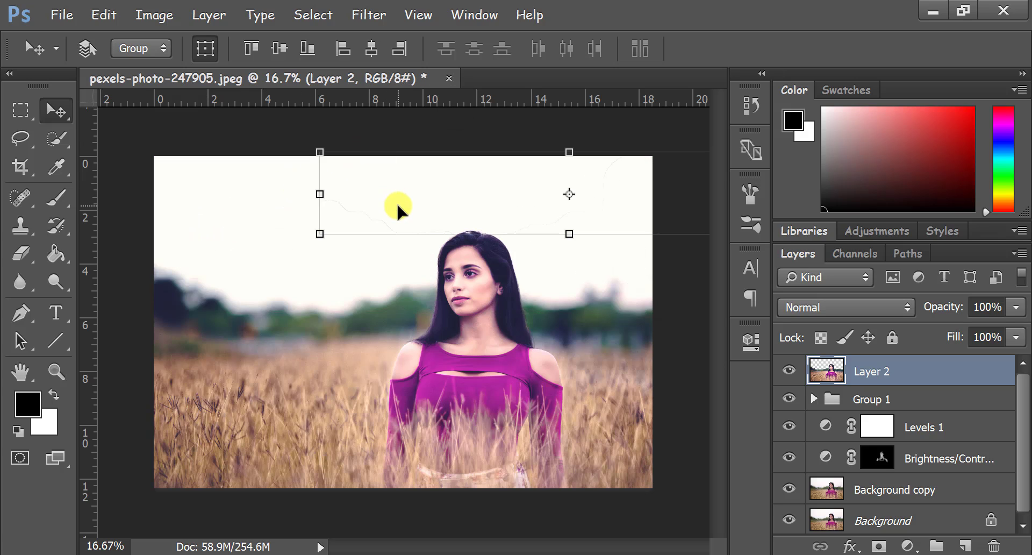
{"action": "key", "text": "ctrl+z"}
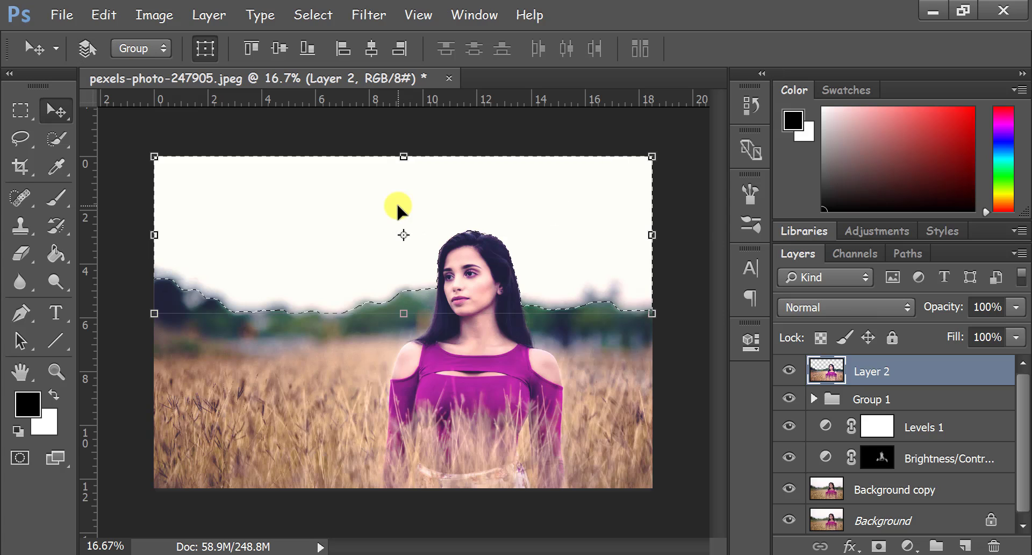
Step: Clear the selection and start File > Place Embedded for a new sky image
{"action": "left_click", "coordinate": [341, 198]}
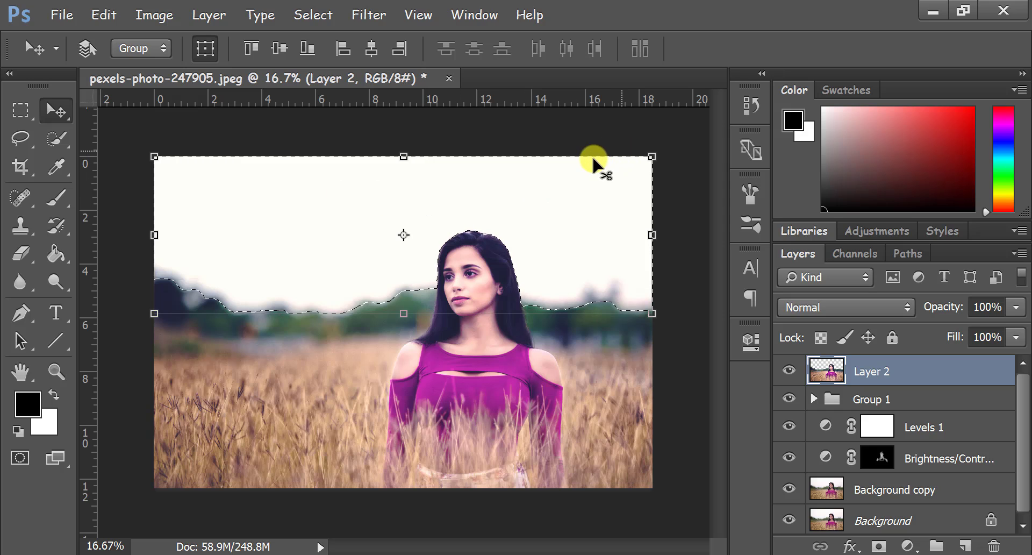
{"action": "key", "text": "b"}
{"action": "key", "text": "ctrl+d"}
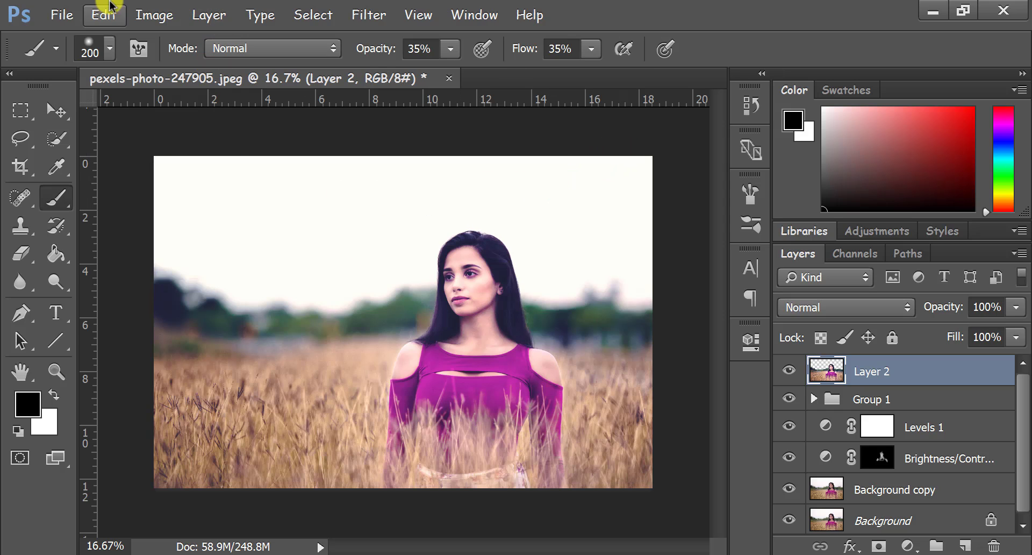
{"action": "left_click", "coordinate": [75, 17]}
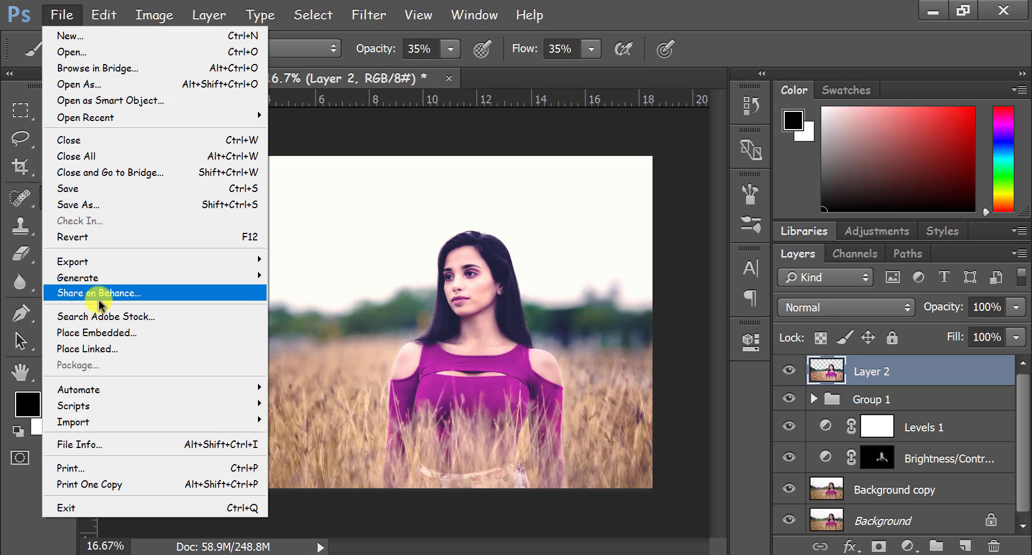
{"action": "left_click", "coordinate": [110, 333]}
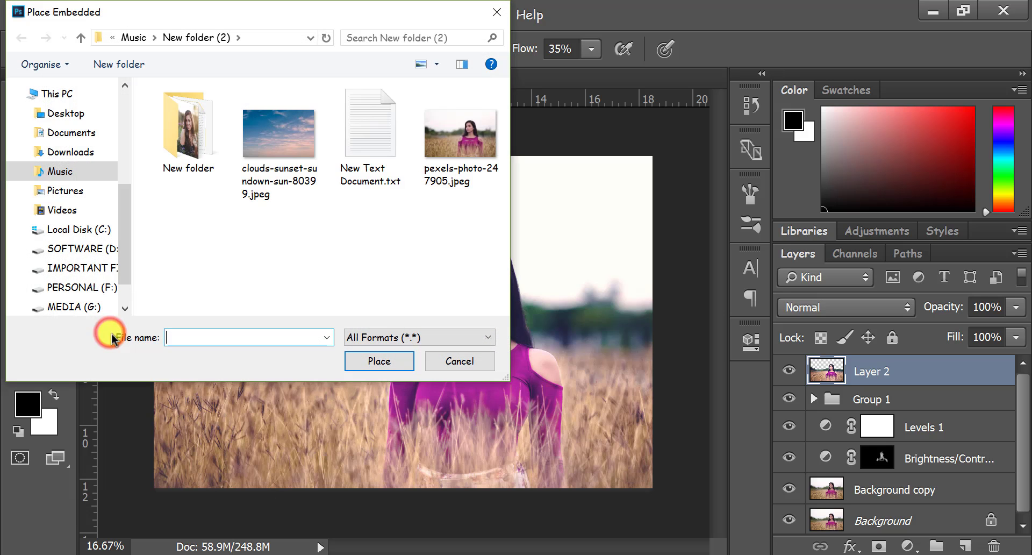
Step: Place clouds-sunset-sundown-sun-80399 and squash it to 37.18% height over the upper sky
{"action": "double_click", "coordinate": [240, 164]}
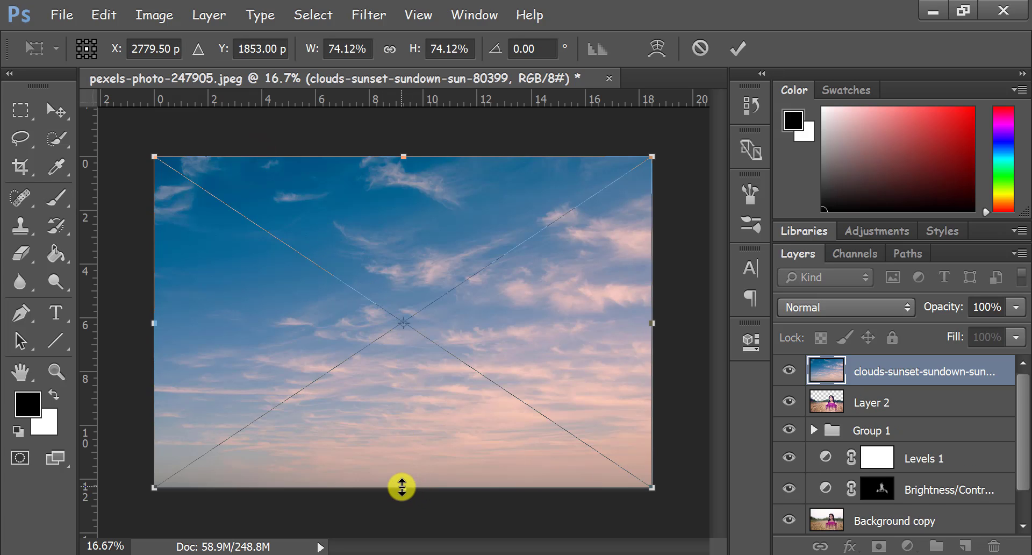
{"action": "mouse_move", "coordinate": [402, 487]}
{"action": "left_mouse_down"}
{"action": "mouse_move", "coordinate": [441, 306]}
{"action": "mouse_move", "coordinate": [443, 322]}
{"action": "left_mouse_up"}
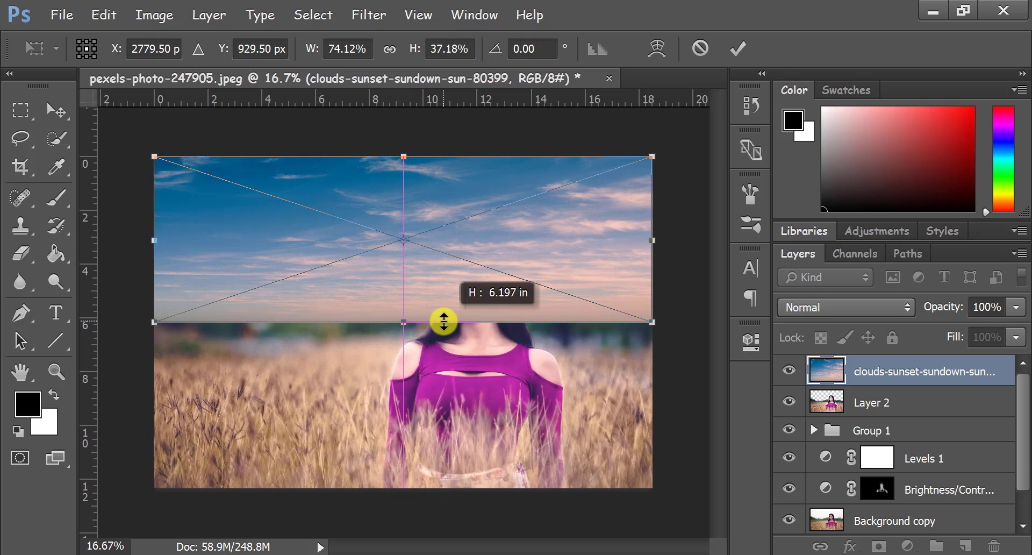
{"action": "left_click", "coordinate": [738, 48]}
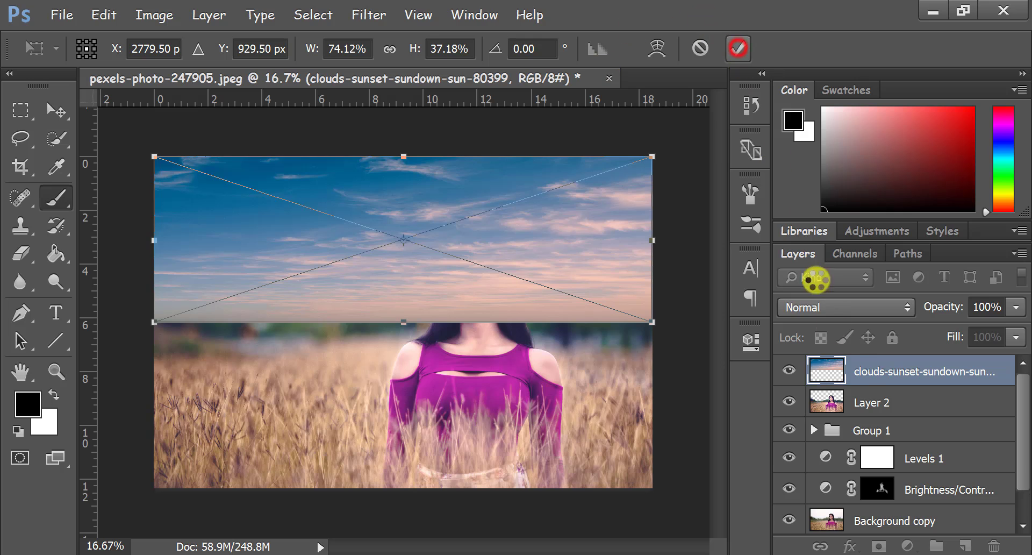
{"action": "right_click", "coordinate": [869, 375]}
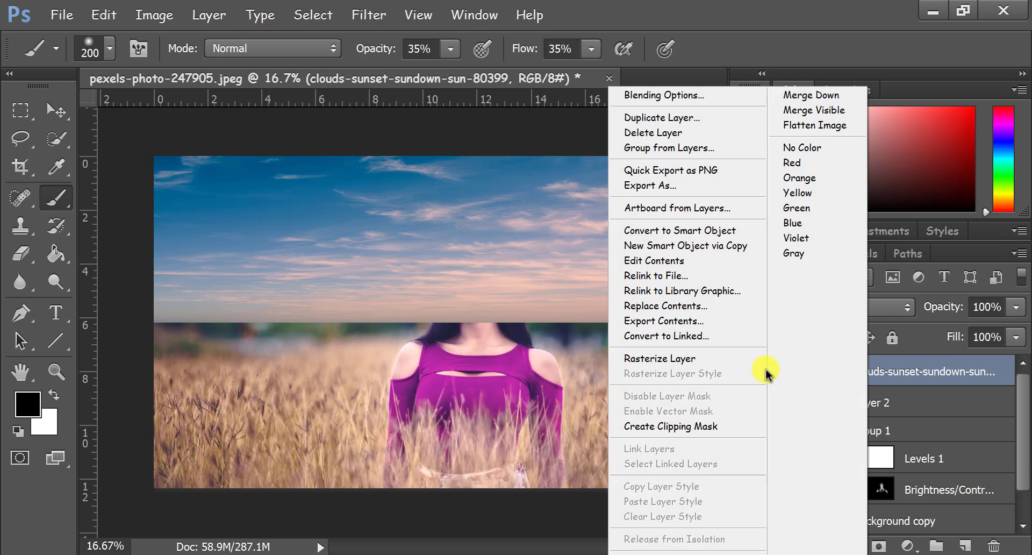
{"action": "left_click", "coordinate": [717, 361]}
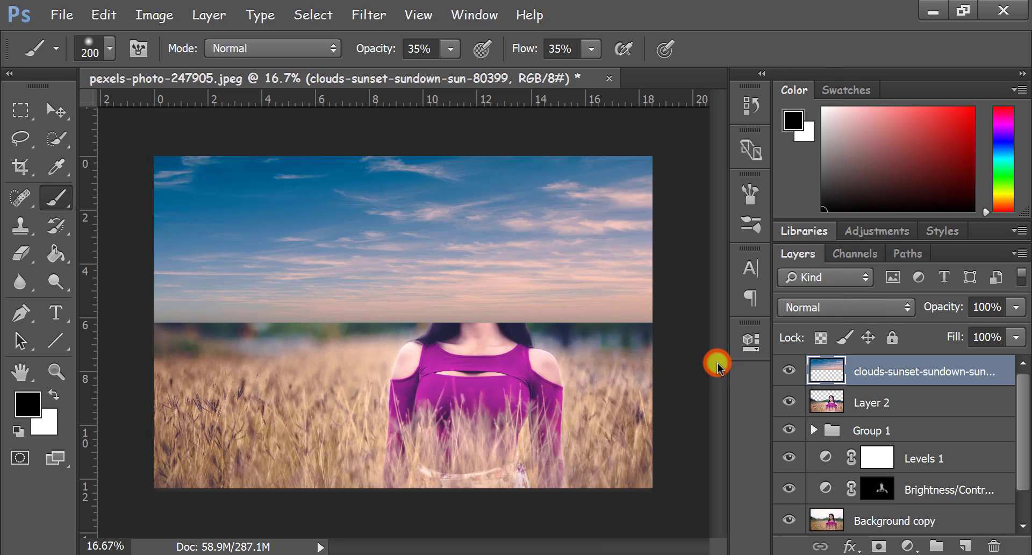
{"action": "right_click", "coordinate": [866, 365]}
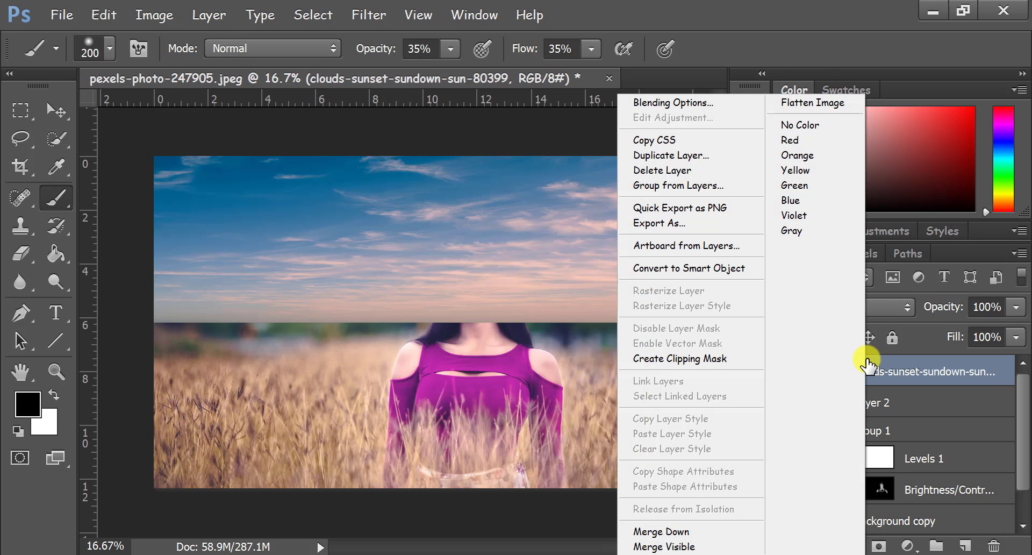
{"action": "left_click", "coordinate": [747, 363]}
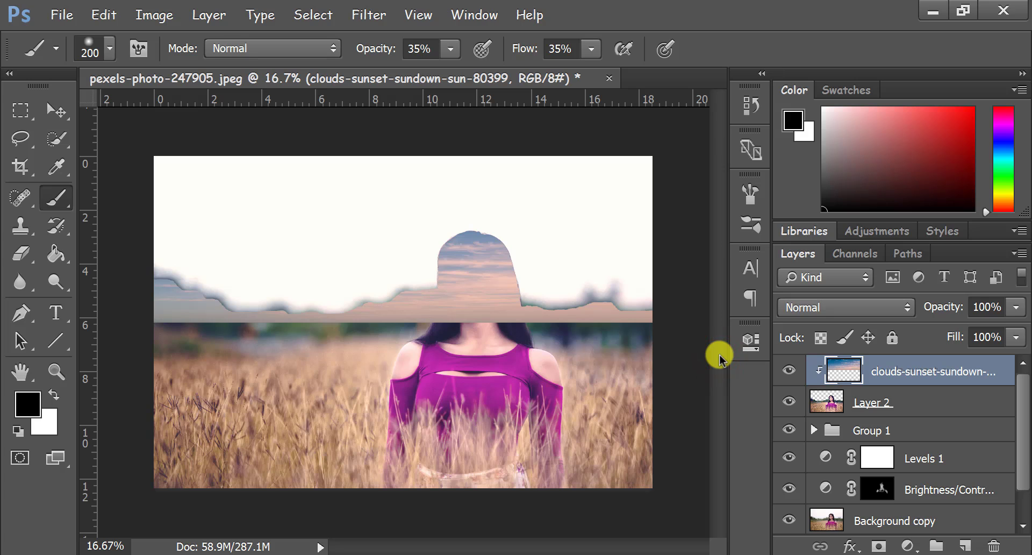
{"action": "key", "text": "ctrl+alt+g"}
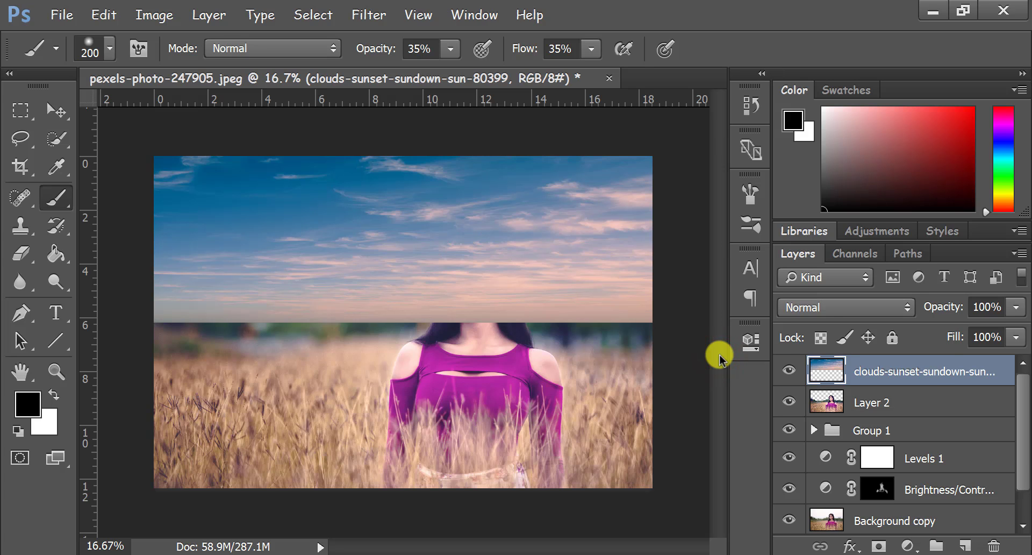
{"action": "right_click", "coordinate": [860, 377]}
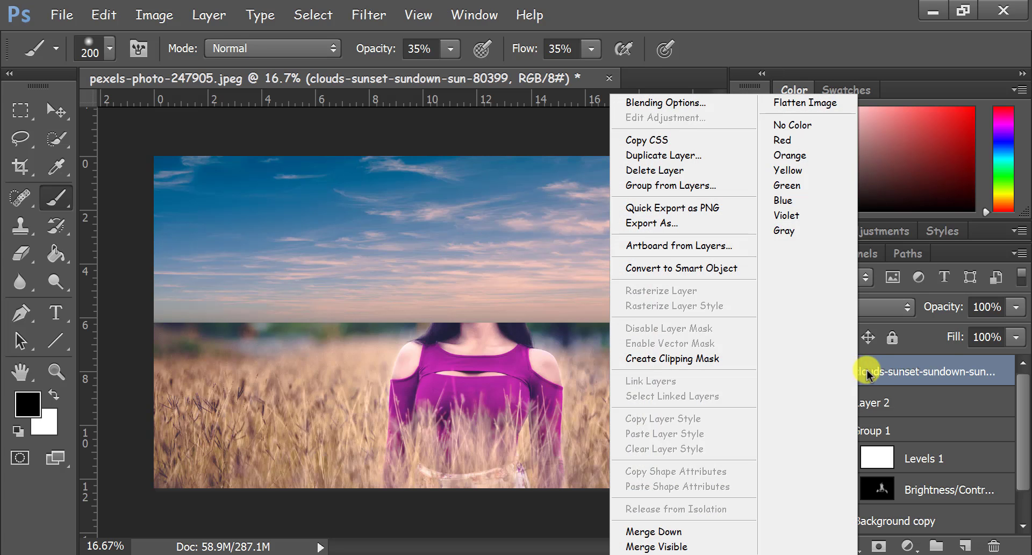
{"action": "left_click", "coordinate": [682, 267]}
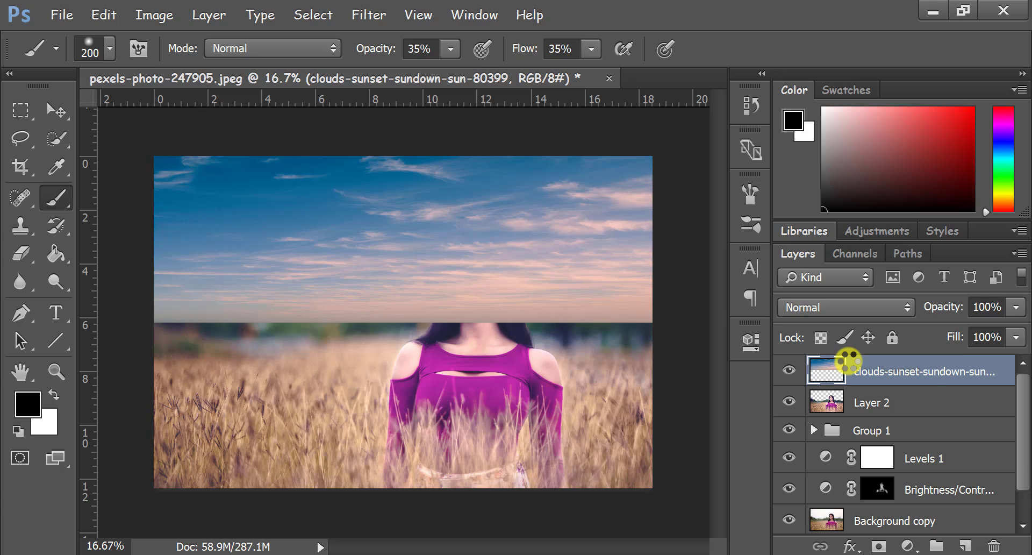
Step: Move the clouds layer below Layer 2, adjust its opacity, and blend it as Darker Color
{"action": "left_click_drag", "start_coordinate": [867, 370], "coordinate": [880, 406]}
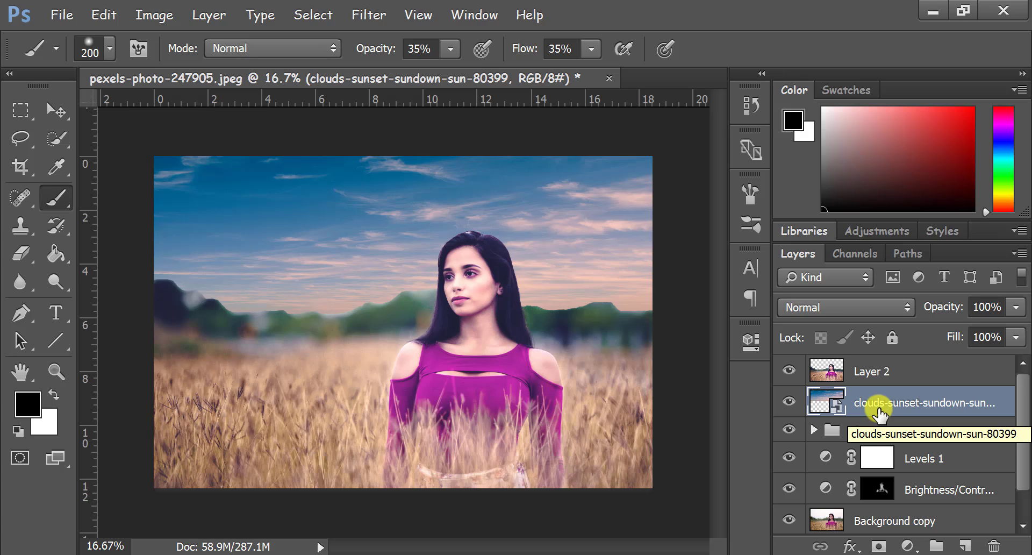
{"action": "mouse_move", "coordinate": [944, 306]}
{"action": "left_mouse_down"}
{"action": "mouse_move", "coordinate": [934, 308]}
{"action": "mouse_move", "coordinate": [949, 315]}
{"action": "left_mouse_up"}
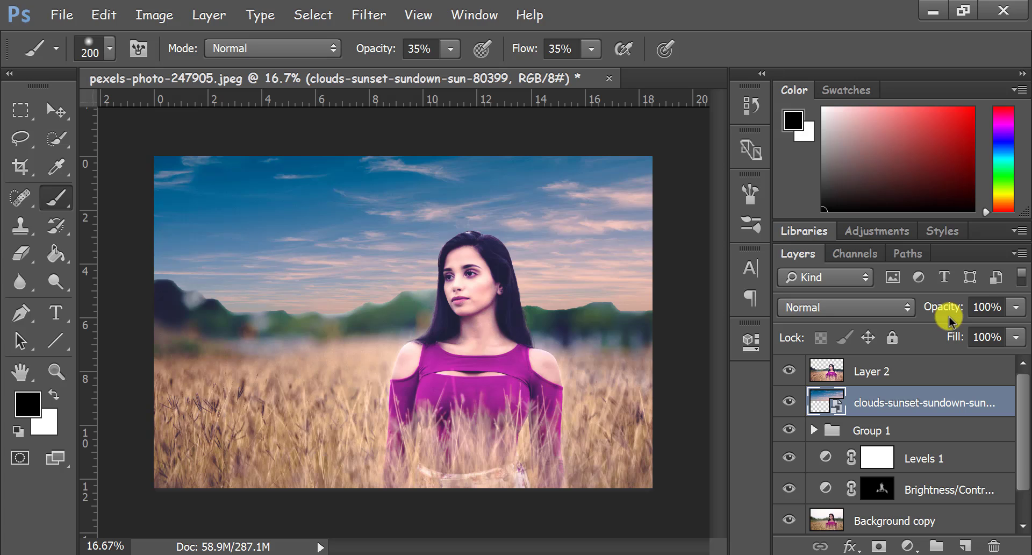
{"action": "left_click", "coordinate": [818, 305]}
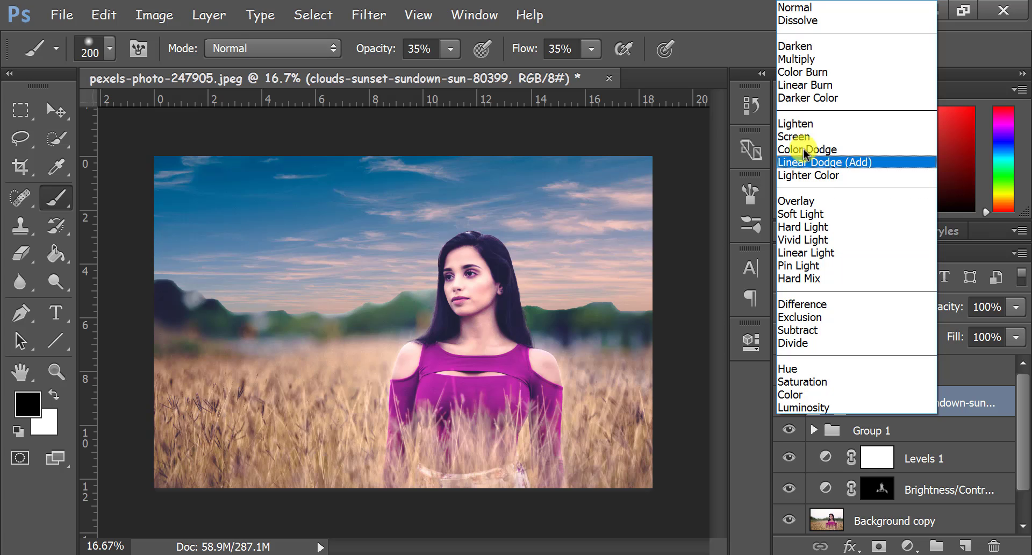
{"action": "left_click", "coordinate": [801, 95]}
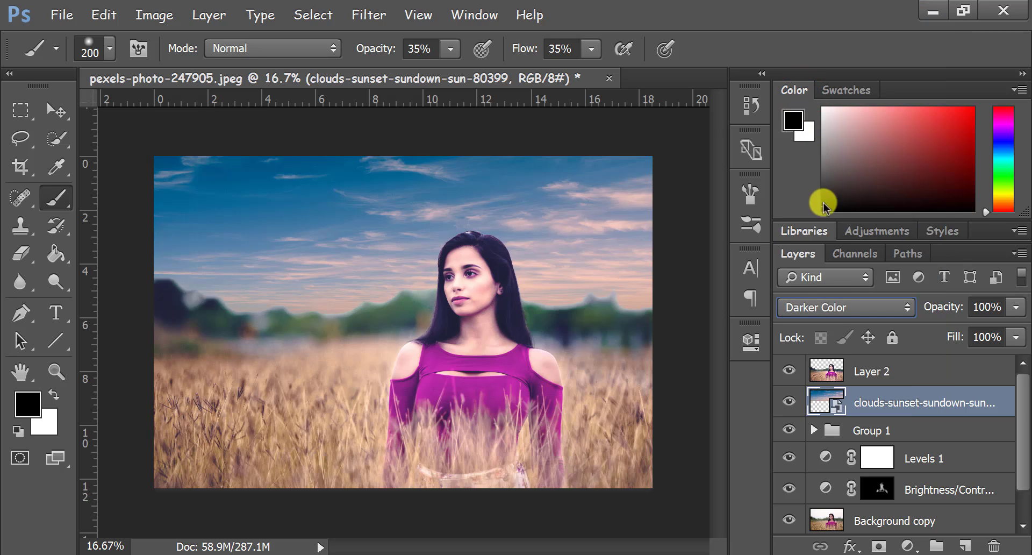
Step: Try Hard Light on the clouds layer, then return it to Darker Color
{"action": "left_click", "coordinate": [837, 309]}
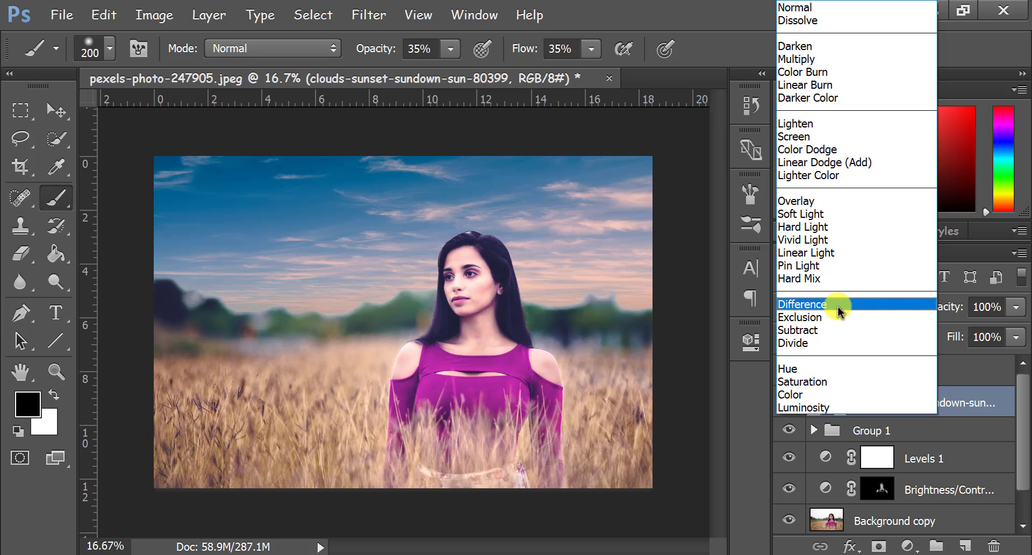
{"action": "left_click", "coordinate": [822, 226]}
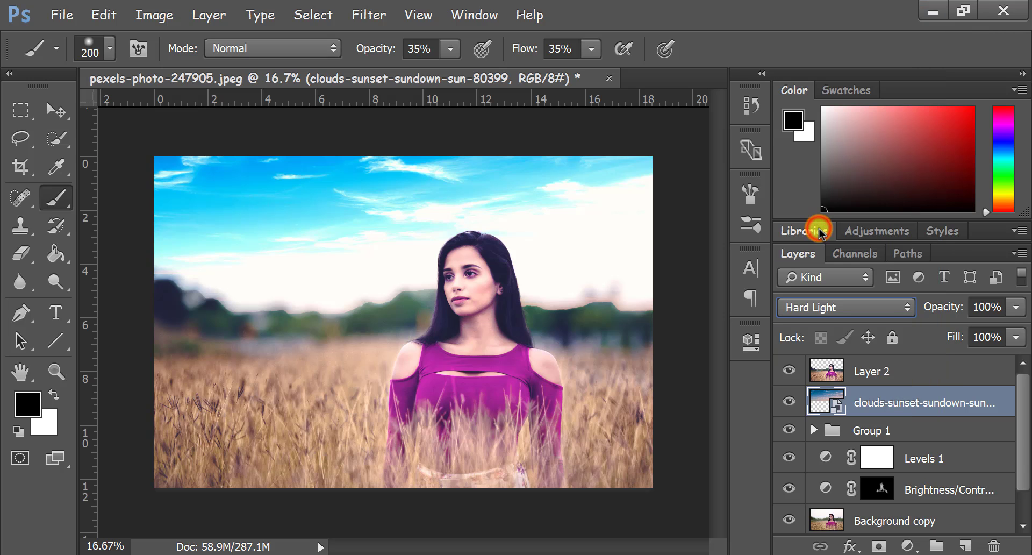
{"action": "left_click", "coordinate": [833, 307]}
{"action": "left_click", "coordinate": [806, 99]}
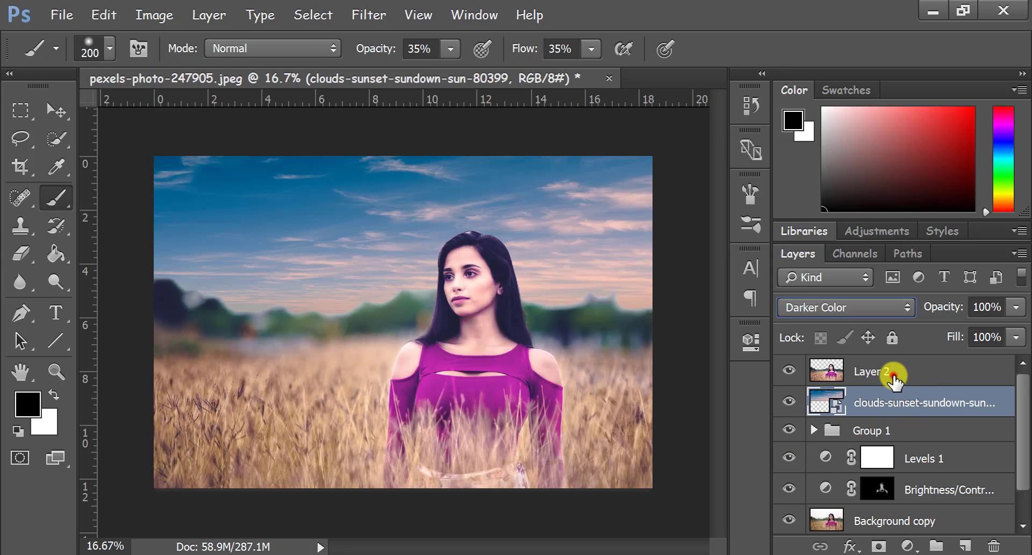
Step: Stamp all visible layers into a new Layer 3 and open it in the Camera Raw Filter
{"action": "left_click", "coordinate": [893, 379], "text": "shift"}
{"action": "key", "text": "m"}
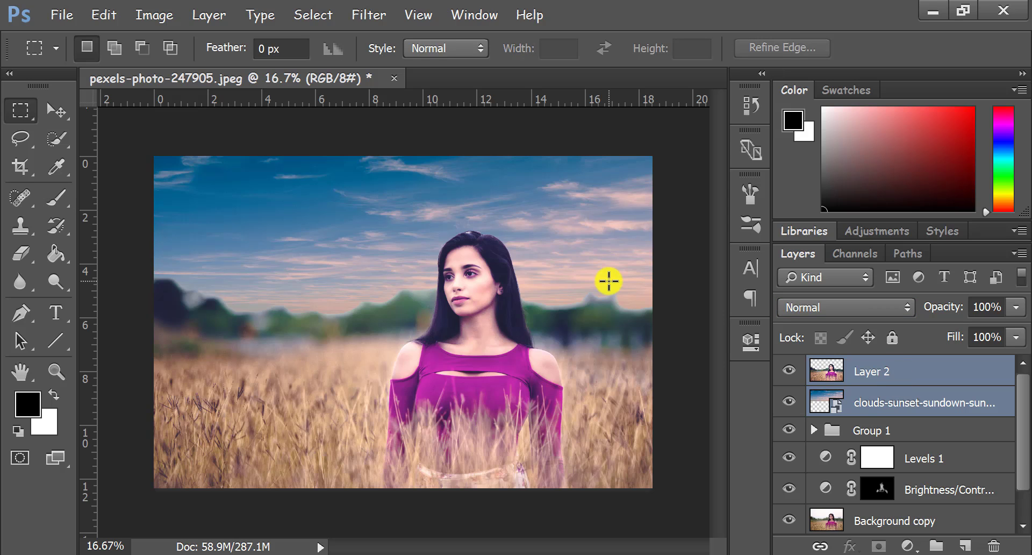
{"action": "key", "text": "ctrl+alt+e"}
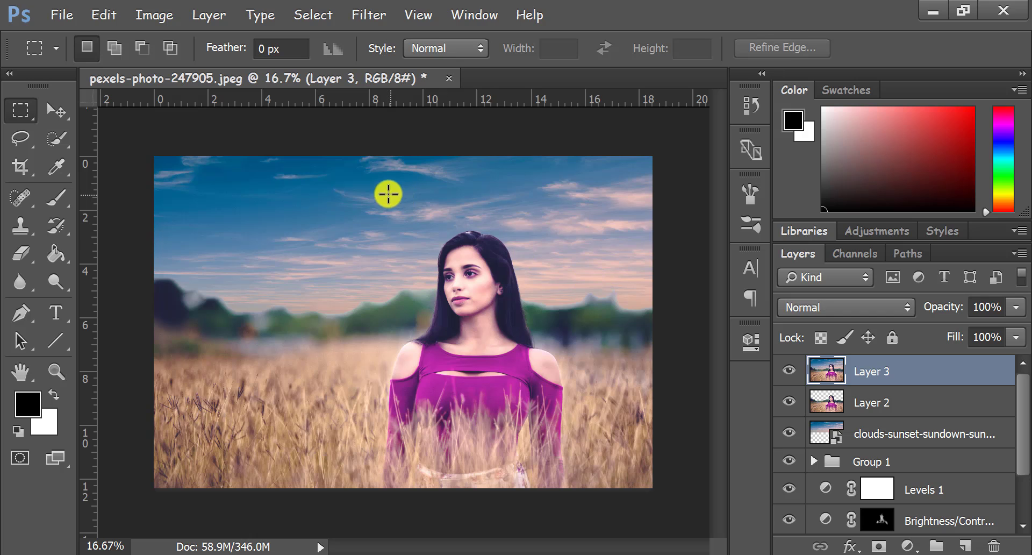
{"action": "left_click", "coordinate": [371, 16]}
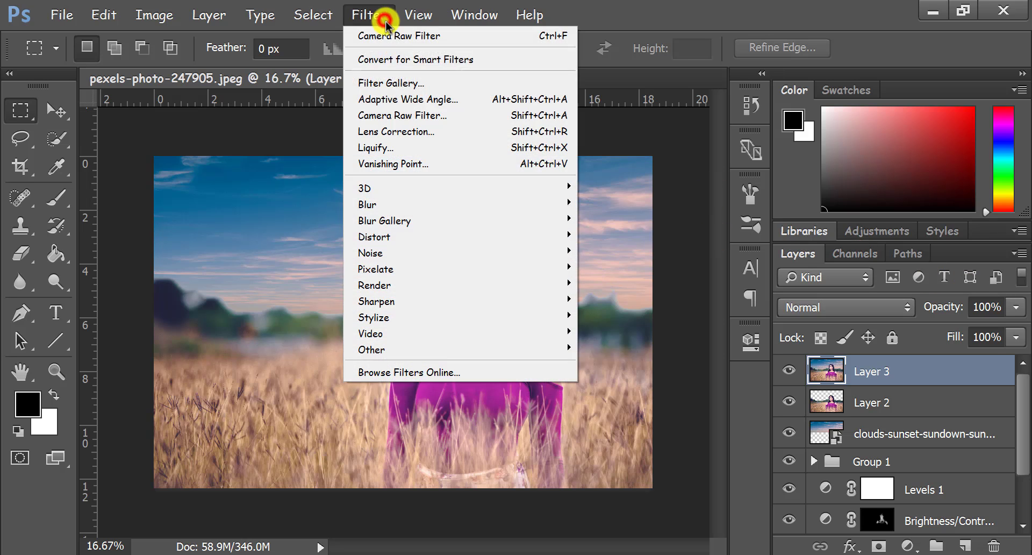
{"action": "left_click", "coordinate": [413, 107]}
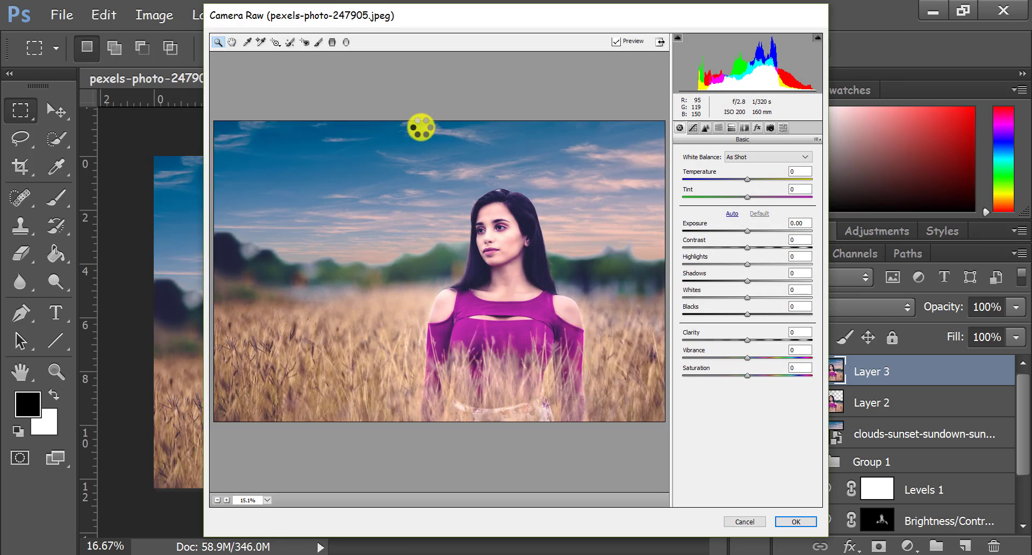
Step: In full-screen Camera Raw, set exposure -0.15 and lower highlights, whites (-48) and shadows (-22)
{"action": "left_click", "coordinate": [660, 42]}
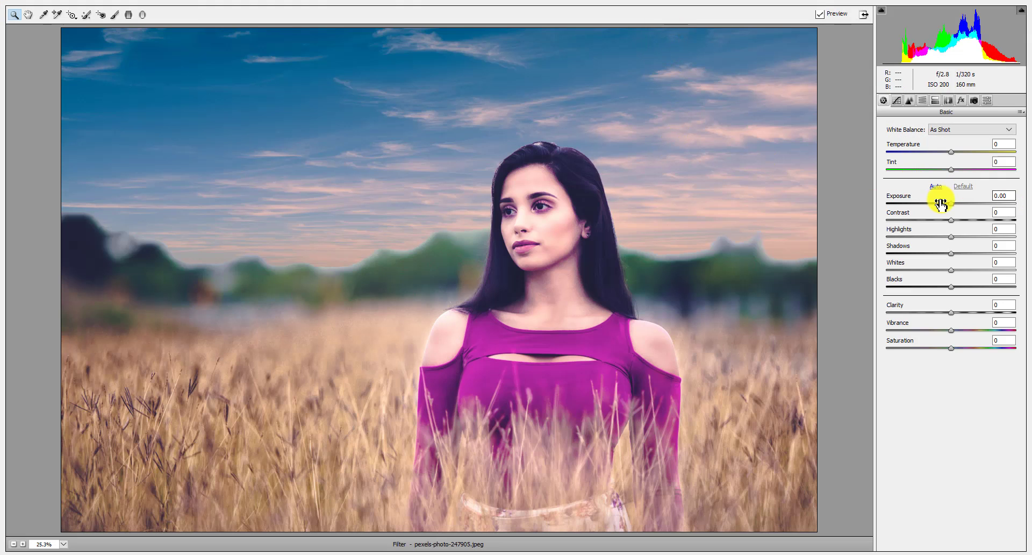
{"action": "left_click_drag", "start_coordinate": [951, 205], "coordinate": [949, 205]}
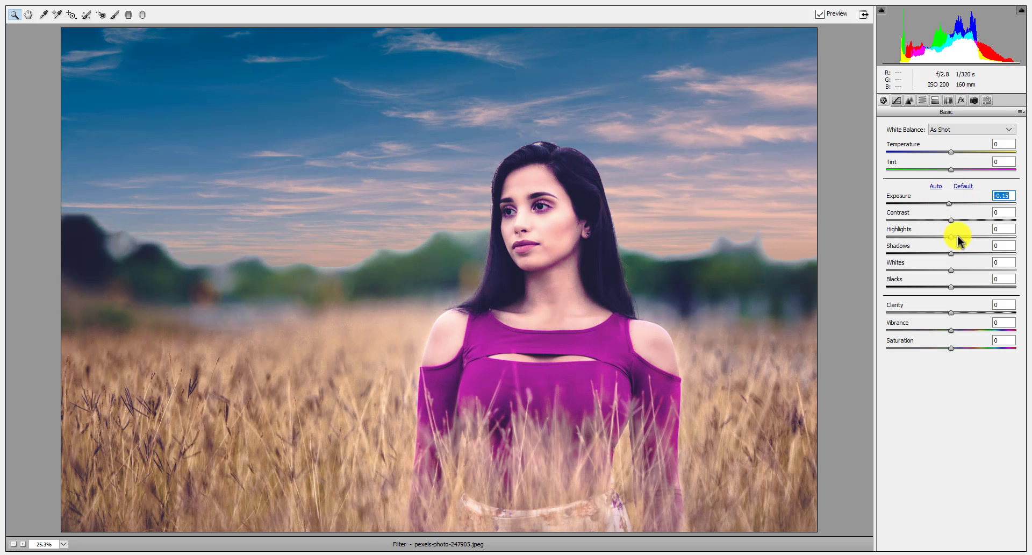
{"action": "left_click_drag", "start_coordinate": [950, 237], "coordinate": [935, 263]}
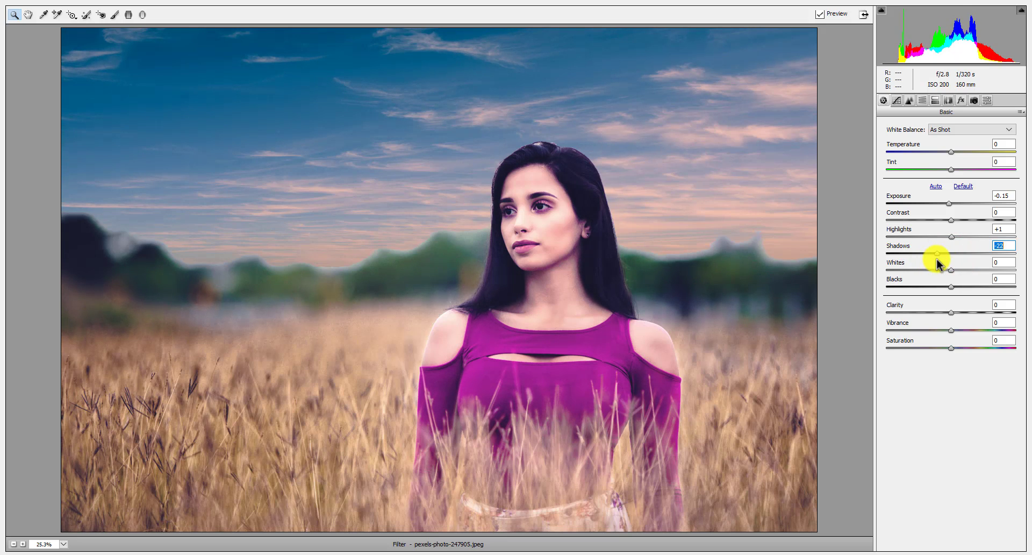
{"action": "mouse_move", "coordinate": [933, 252]}
{"action": "left_mouse_down"}
{"action": "mouse_move", "coordinate": [921, 277]}
{"action": "mouse_move", "coordinate": [950, 289]}
{"action": "mouse_move", "coordinate": [977, 323]}
{"action": "left_mouse_up"}
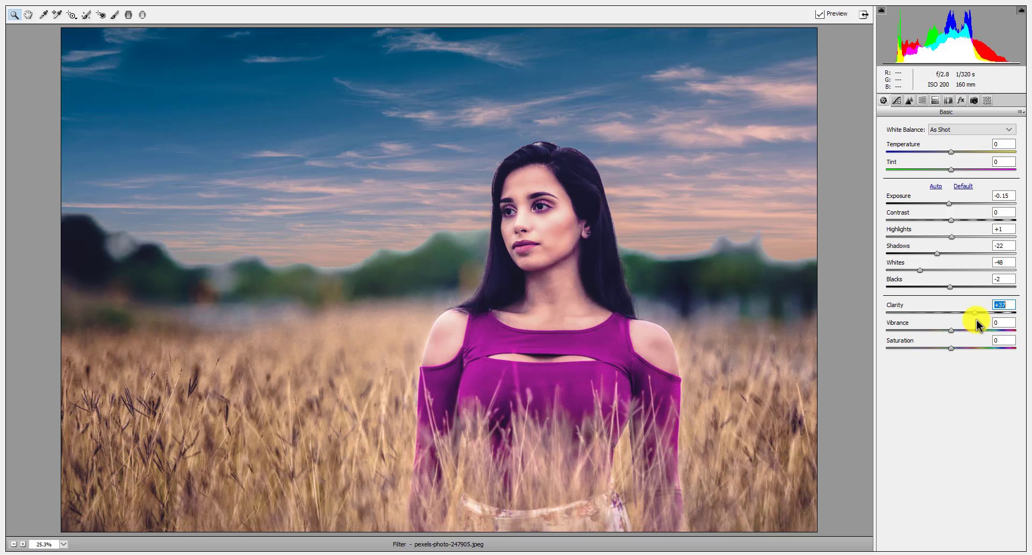
{"action": "left_click_drag", "start_coordinate": [976, 319], "coordinate": [935, 328]}
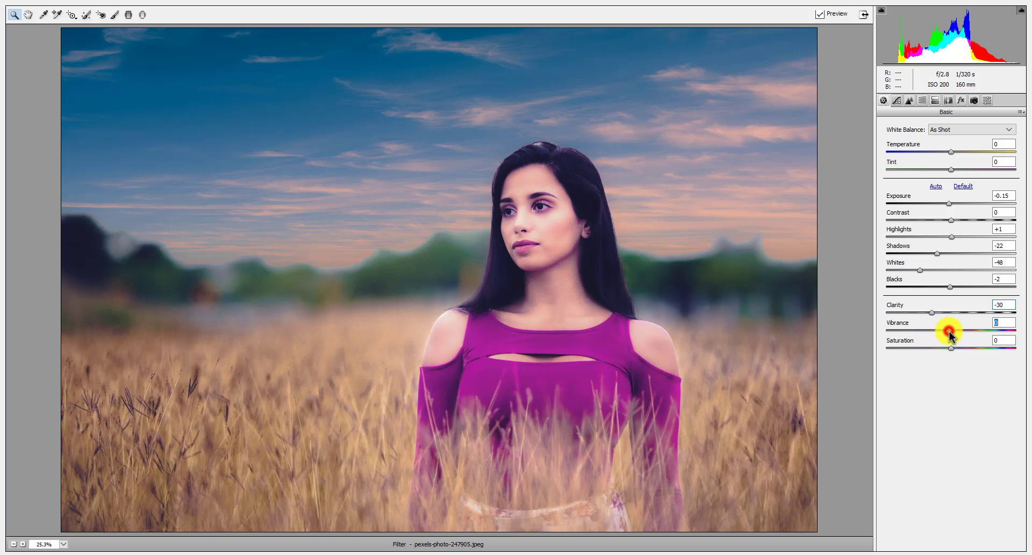
Step: Set vibrance -11, saturation -2 and contrast -10, keeping clarity at 0
{"action": "left_click_drag", "start_coordinate": [950, 329], "coordinate": [944, 341]}
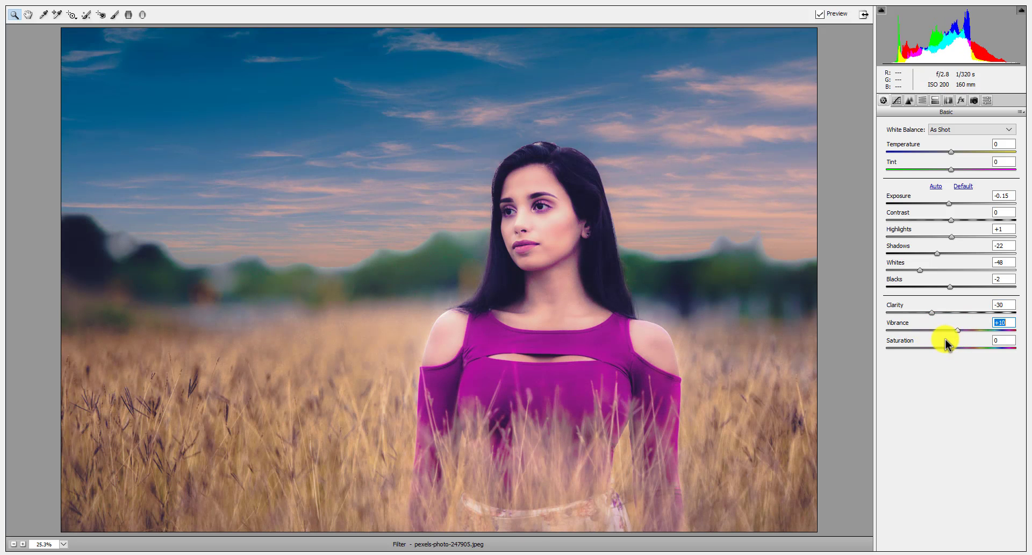
{"action": "double_click", "coordinate": [928, 312]}
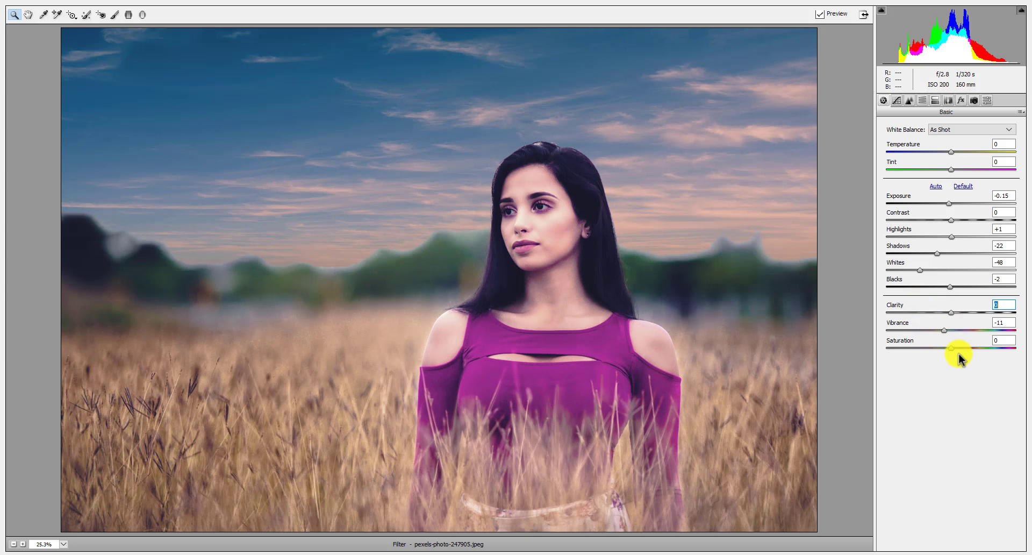
{"action": "mouse_move", "coordinate": [951, 348]}
{"action": "left_mouse_down"}
{"action": "mouse_move", "coordinate": [967, 353]}
{"action": "mouse_move", "coordinate": [948, 350]}
{"action": "left_mouse_up"}
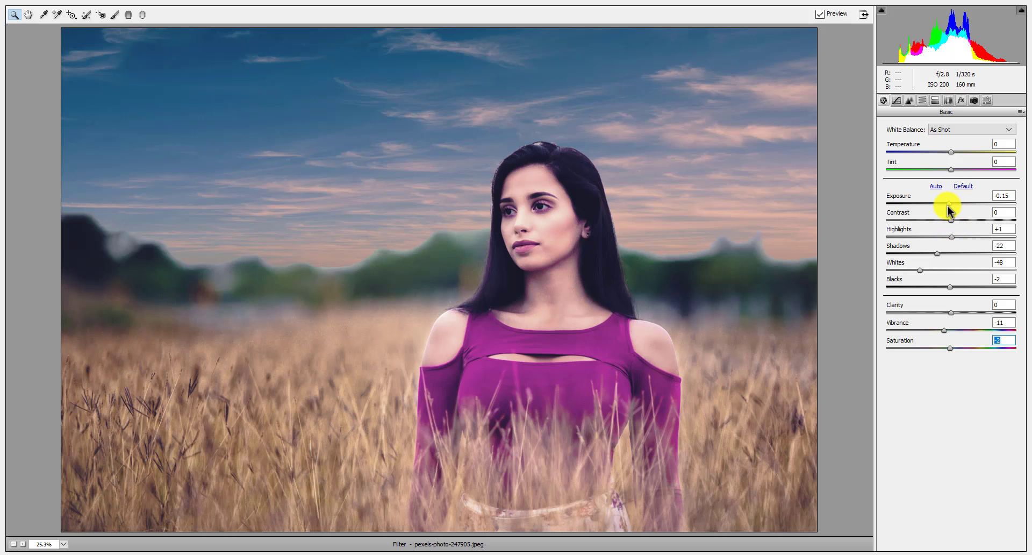
{"action": "mouse_move", "coordinate": [950, 220]}
{"action": "left_mouse_down"}
{"action": "mouse_move", "coordinate": [966, 220]}
{"action": "mouse_move", "coordinate": [917, 235]}
{"action": "left_mouse_up"}
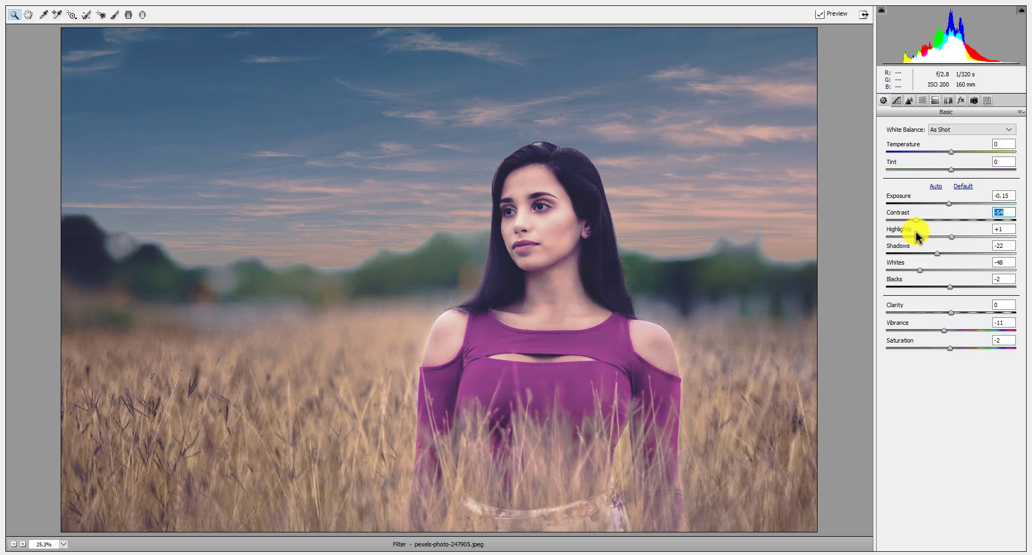
{"action": "left_click_drag", "start_coordinate": [917, 236], "coordinate": [945, 236]}
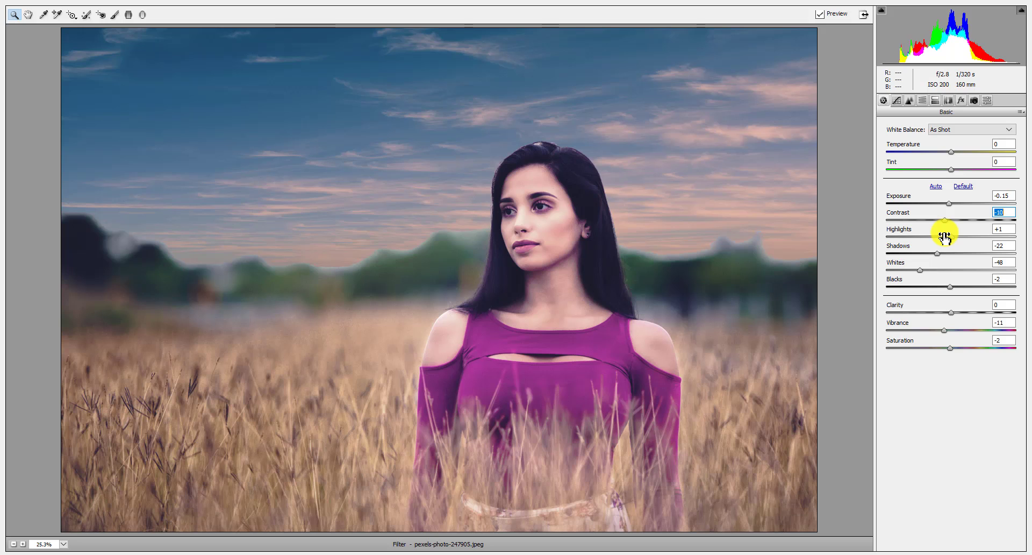
{"action": "left_click", "coordinate": [863, 16]}
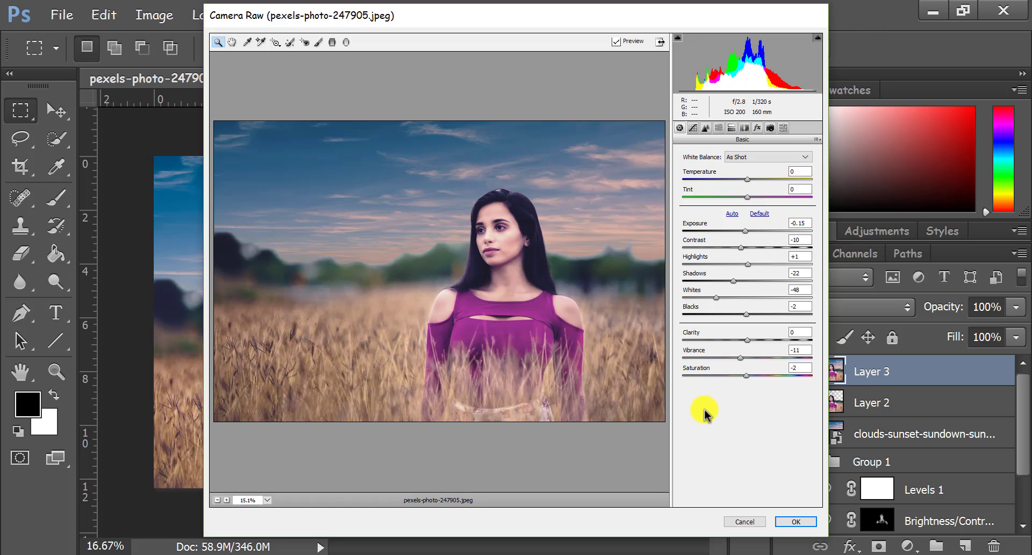
Step: Apply the Camera Raw grade to Layer 3 and toggle its visibility to compare before and after
{"action": "left_click", "coordinate": [785, 521]}
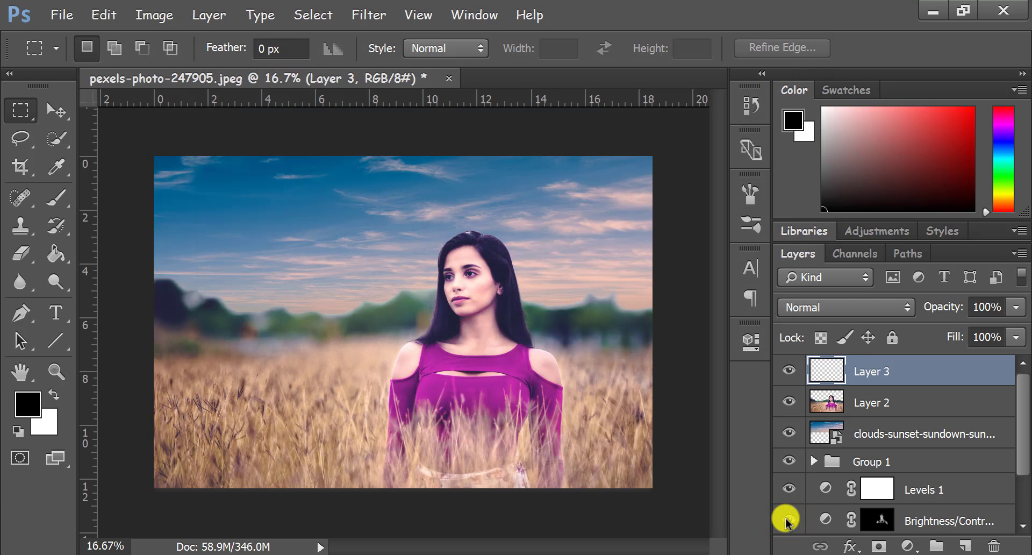
{"action": "left_click", "coordinate": [785, 369]}
{"action": "left_click", "coordinate": [785, 370]}
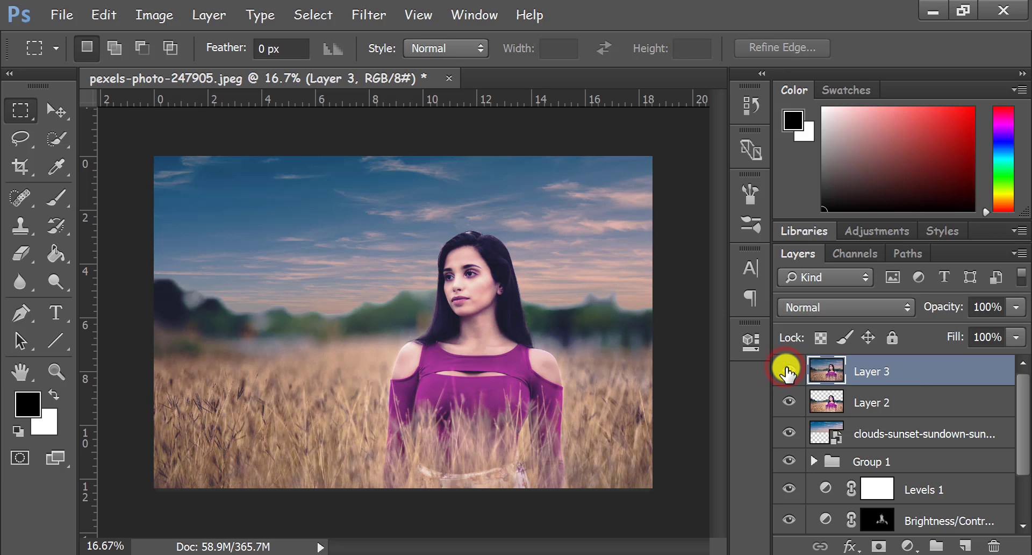
{"action": "left_click", "coordinate": [785, 369]}
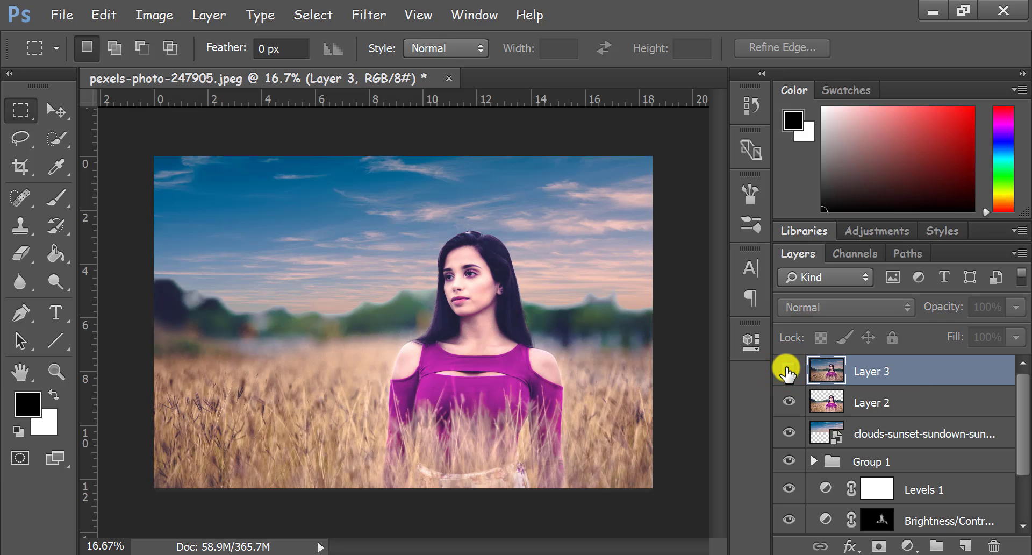
{"action": "left_click", "coordinate": [786, 370]}
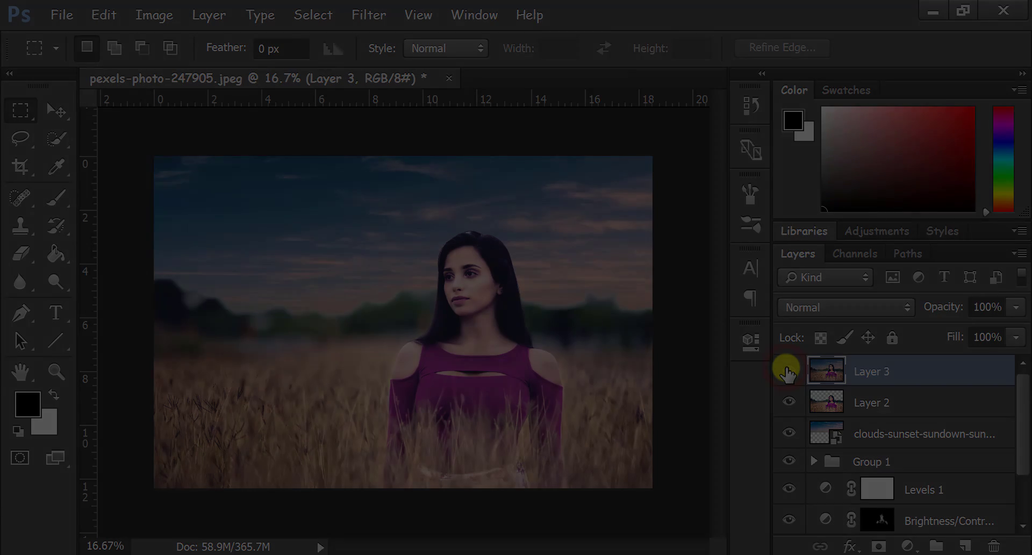